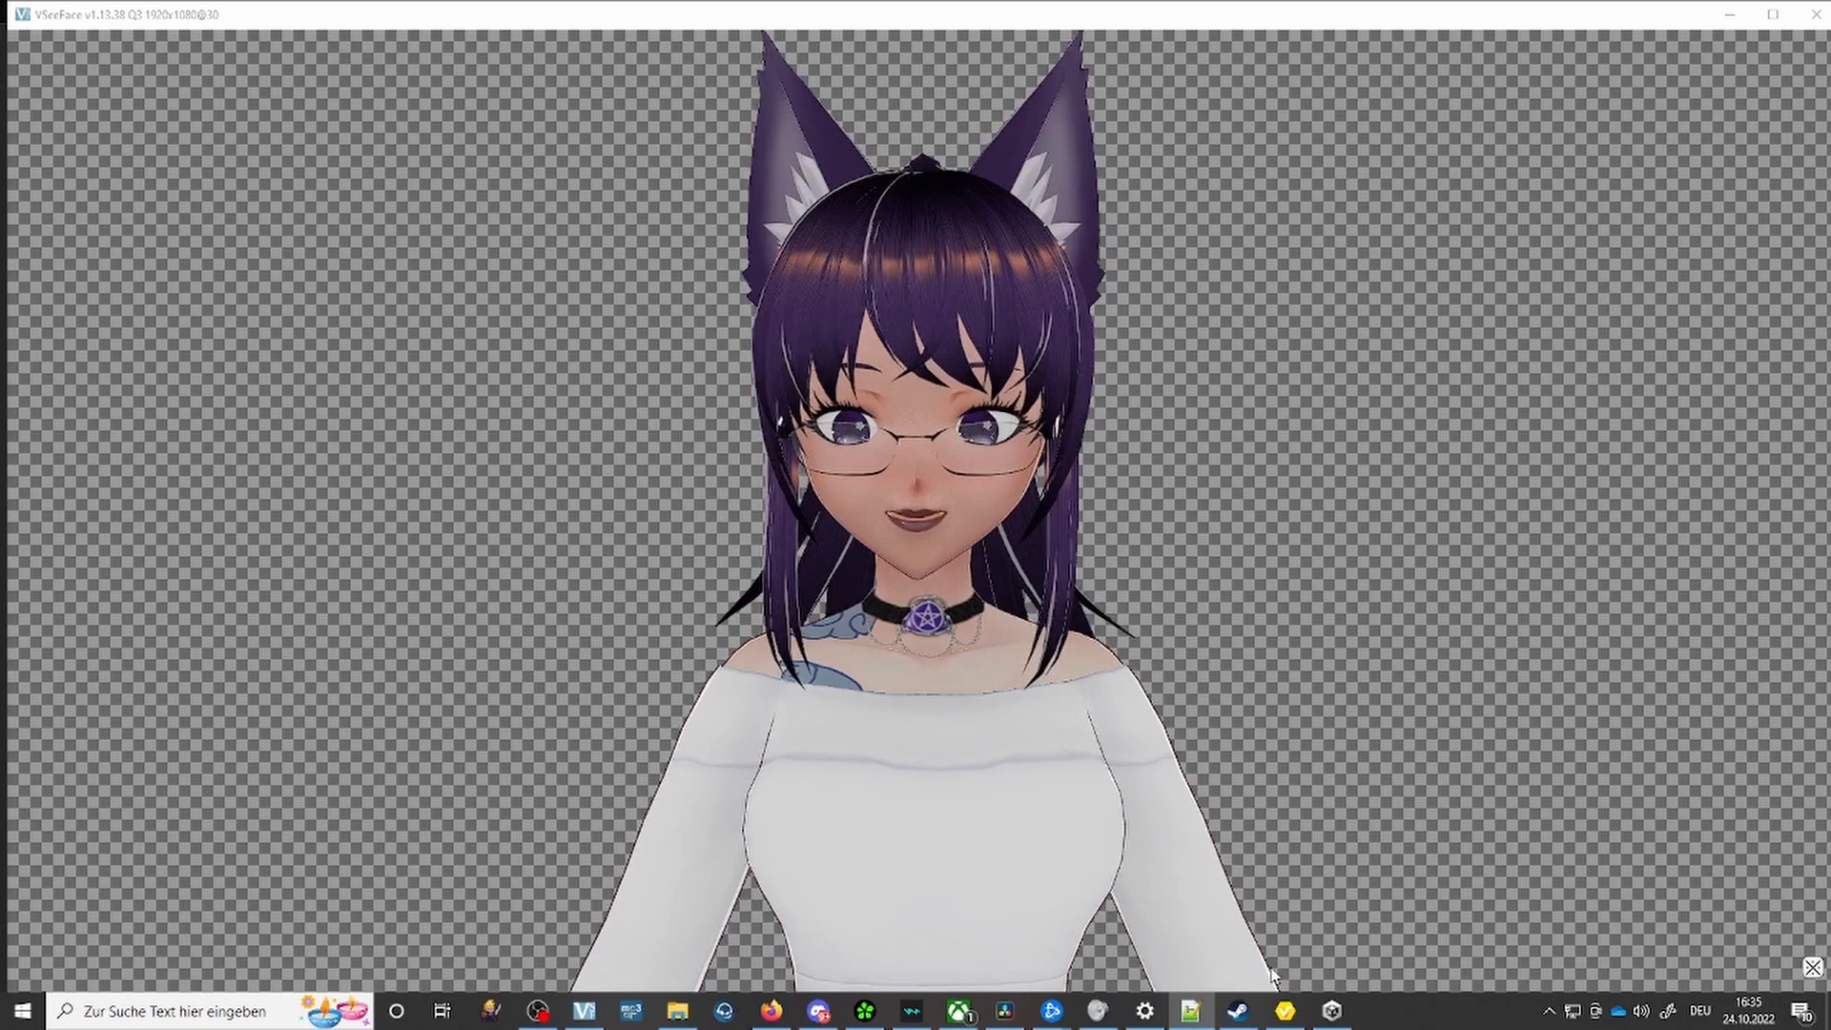
Switch to VRoid Studio and turn off Delete Transparent Meshes in the VRM export settings.
{"action": "left_click", "coordinate": [1285, 1011]}
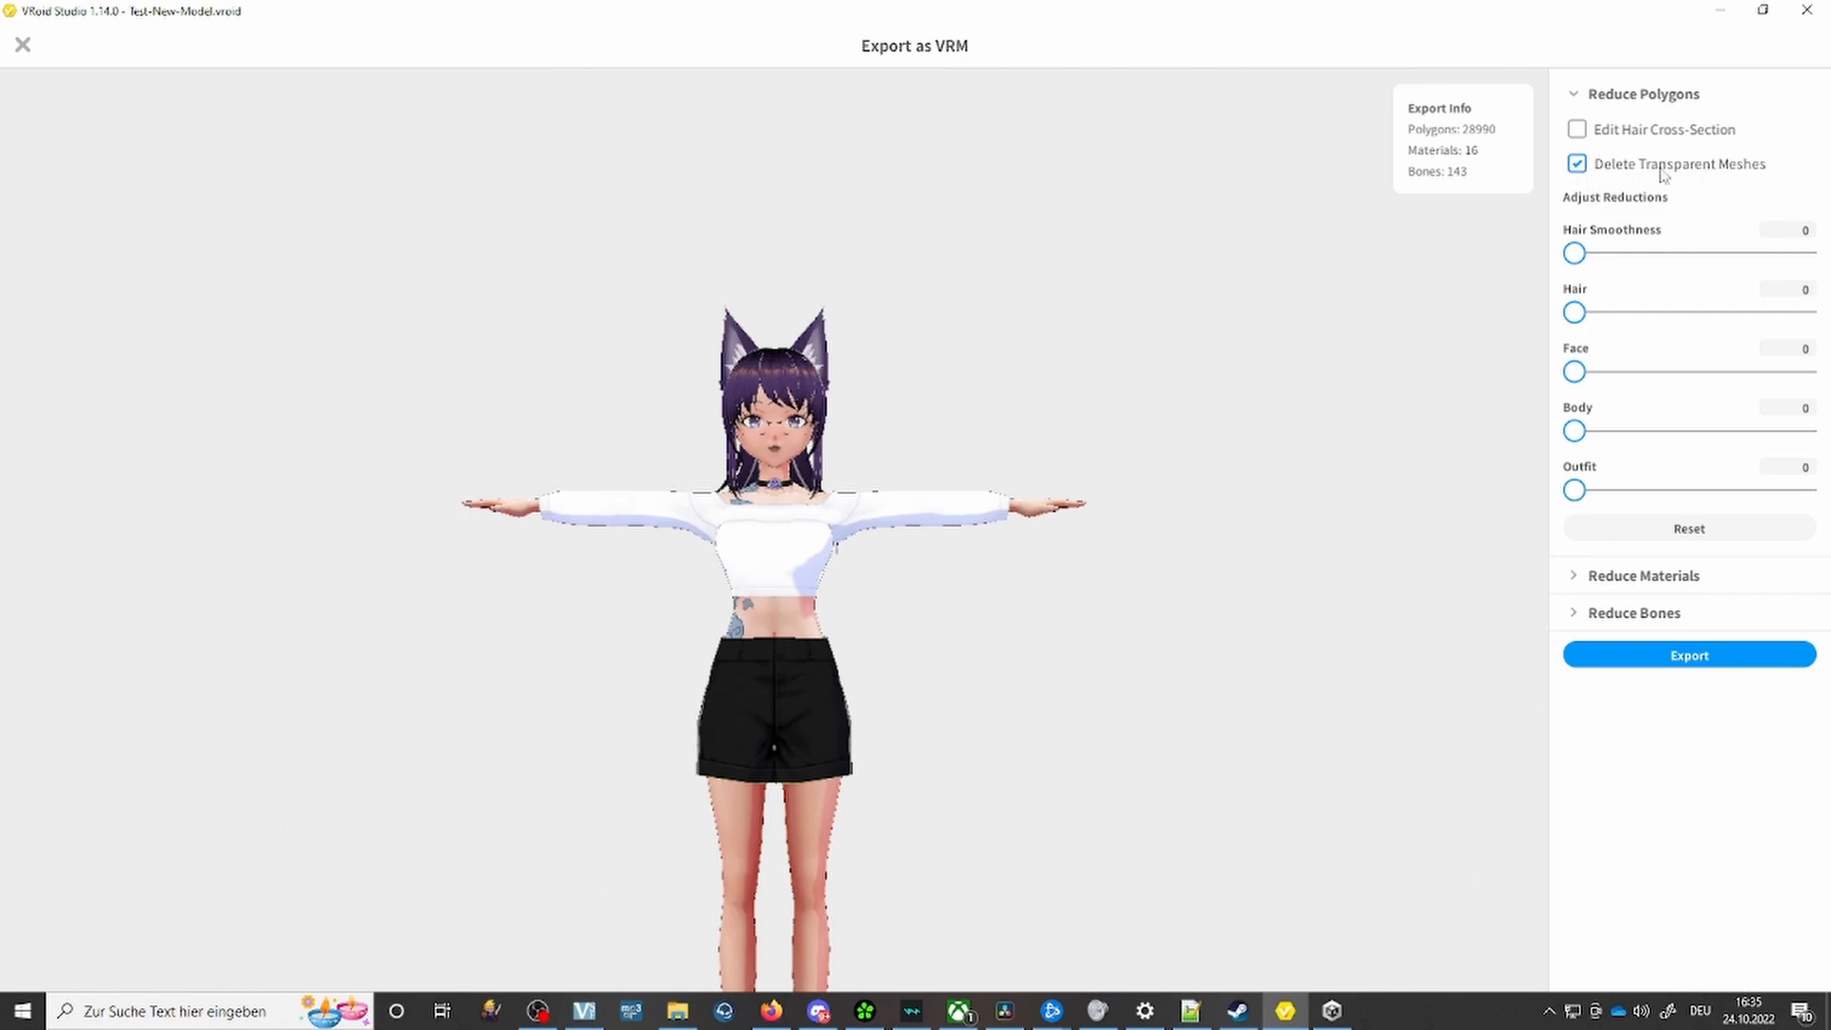
{"action": "left_click", "coordinate": [1578, 166]}
Switch to Unity Hub and create a new project named test from the 3D Core template.
{"action": "left_click", "coordinate": [1333, 1010]}
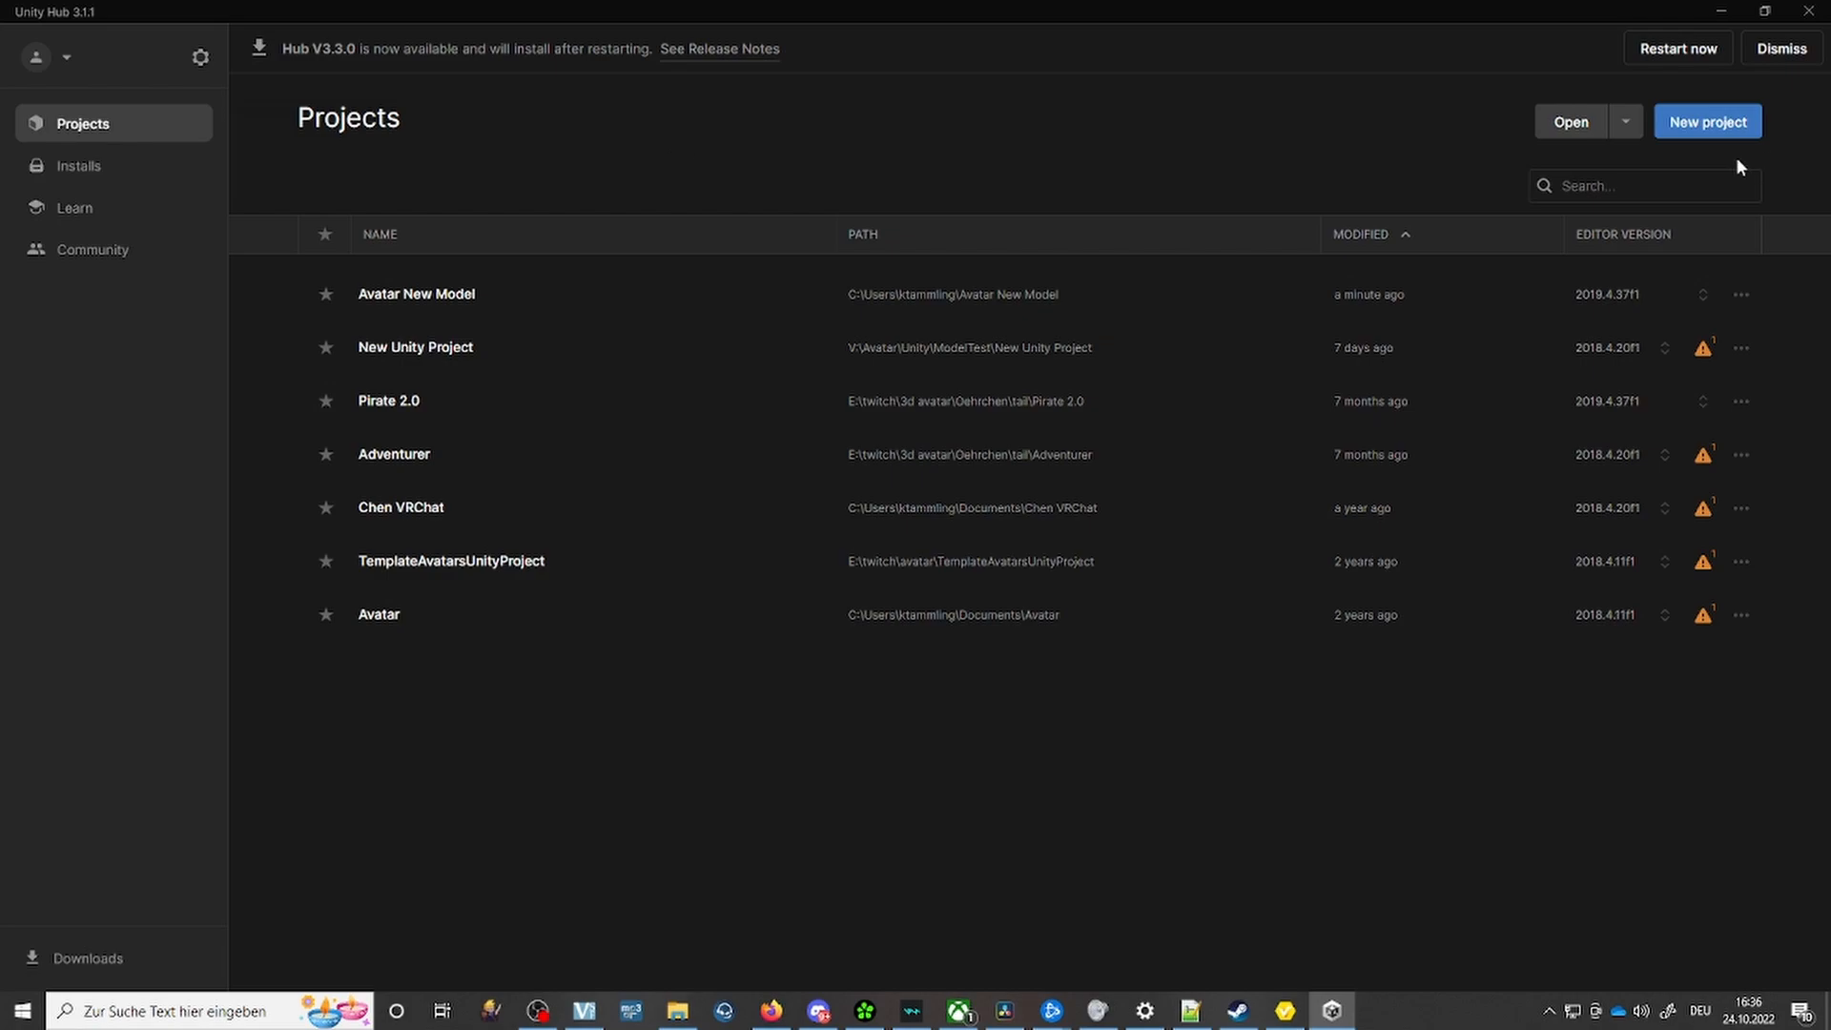
{"action": "left_click", "coordinate": [1707, 122]}
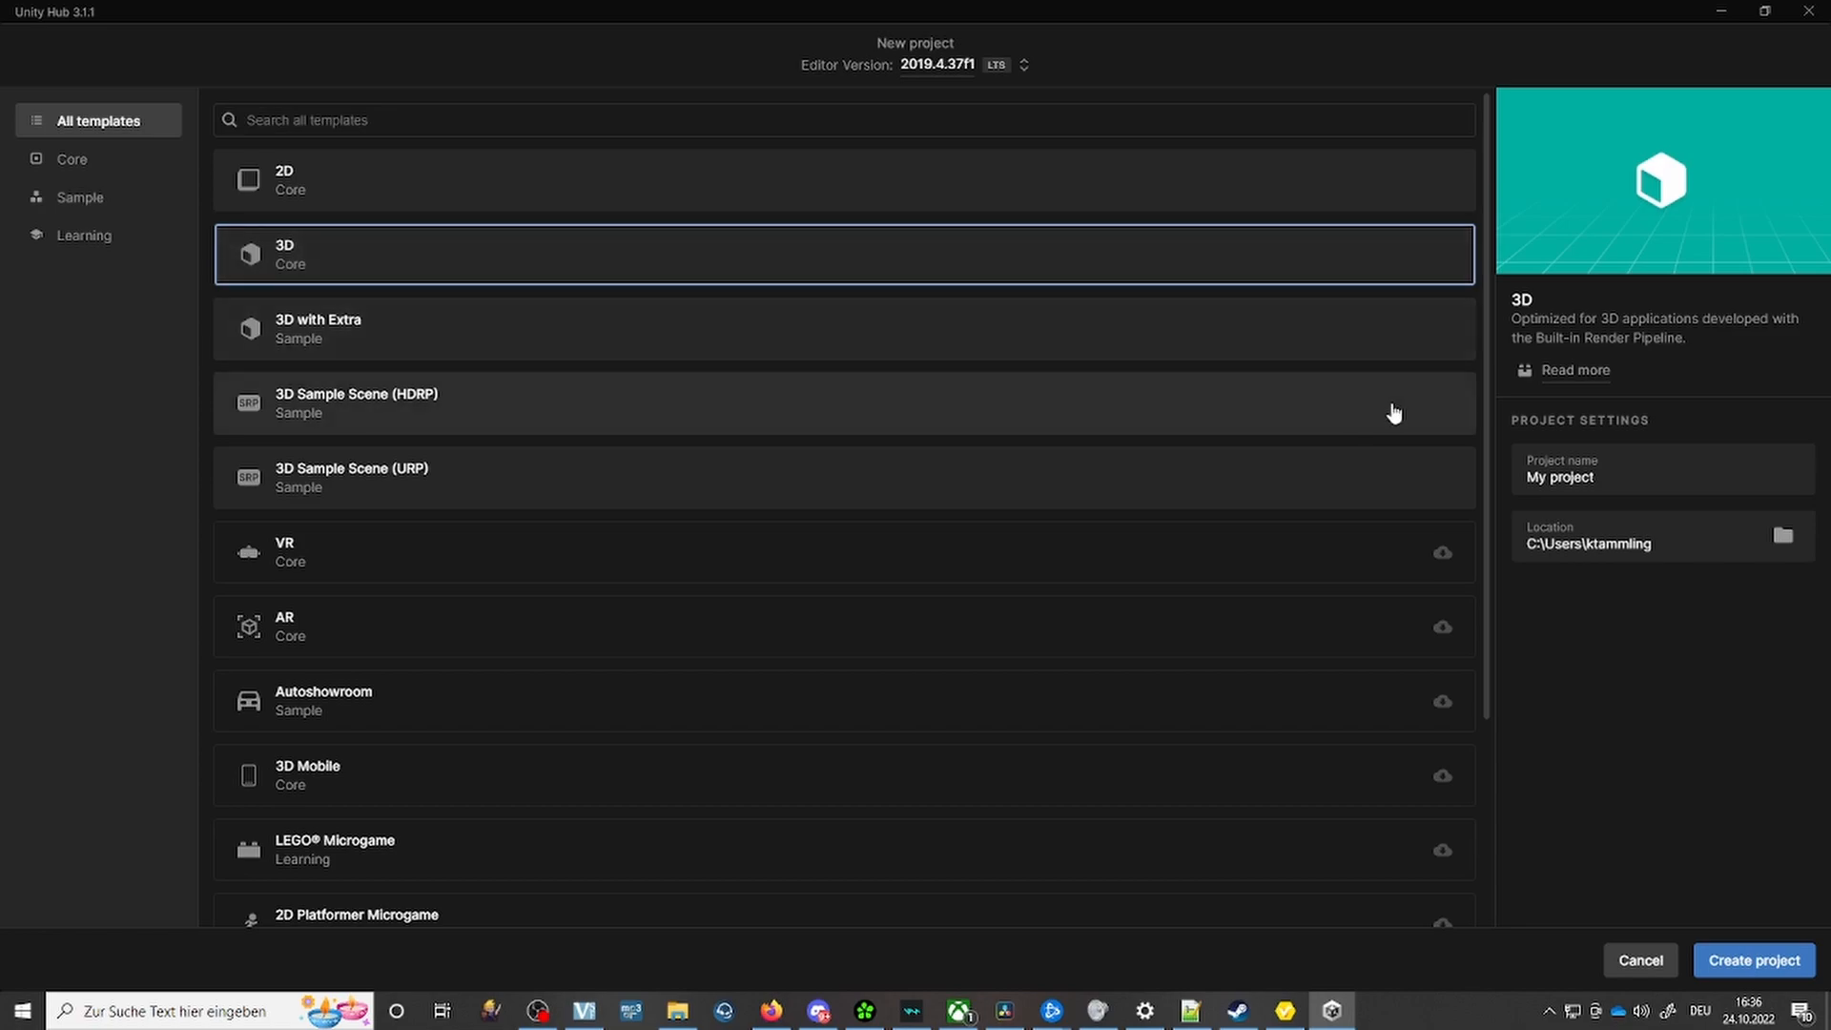
{"action": "triple_click", "coordinate": [1564, 477]}
{"action": "type", "text": "test"}
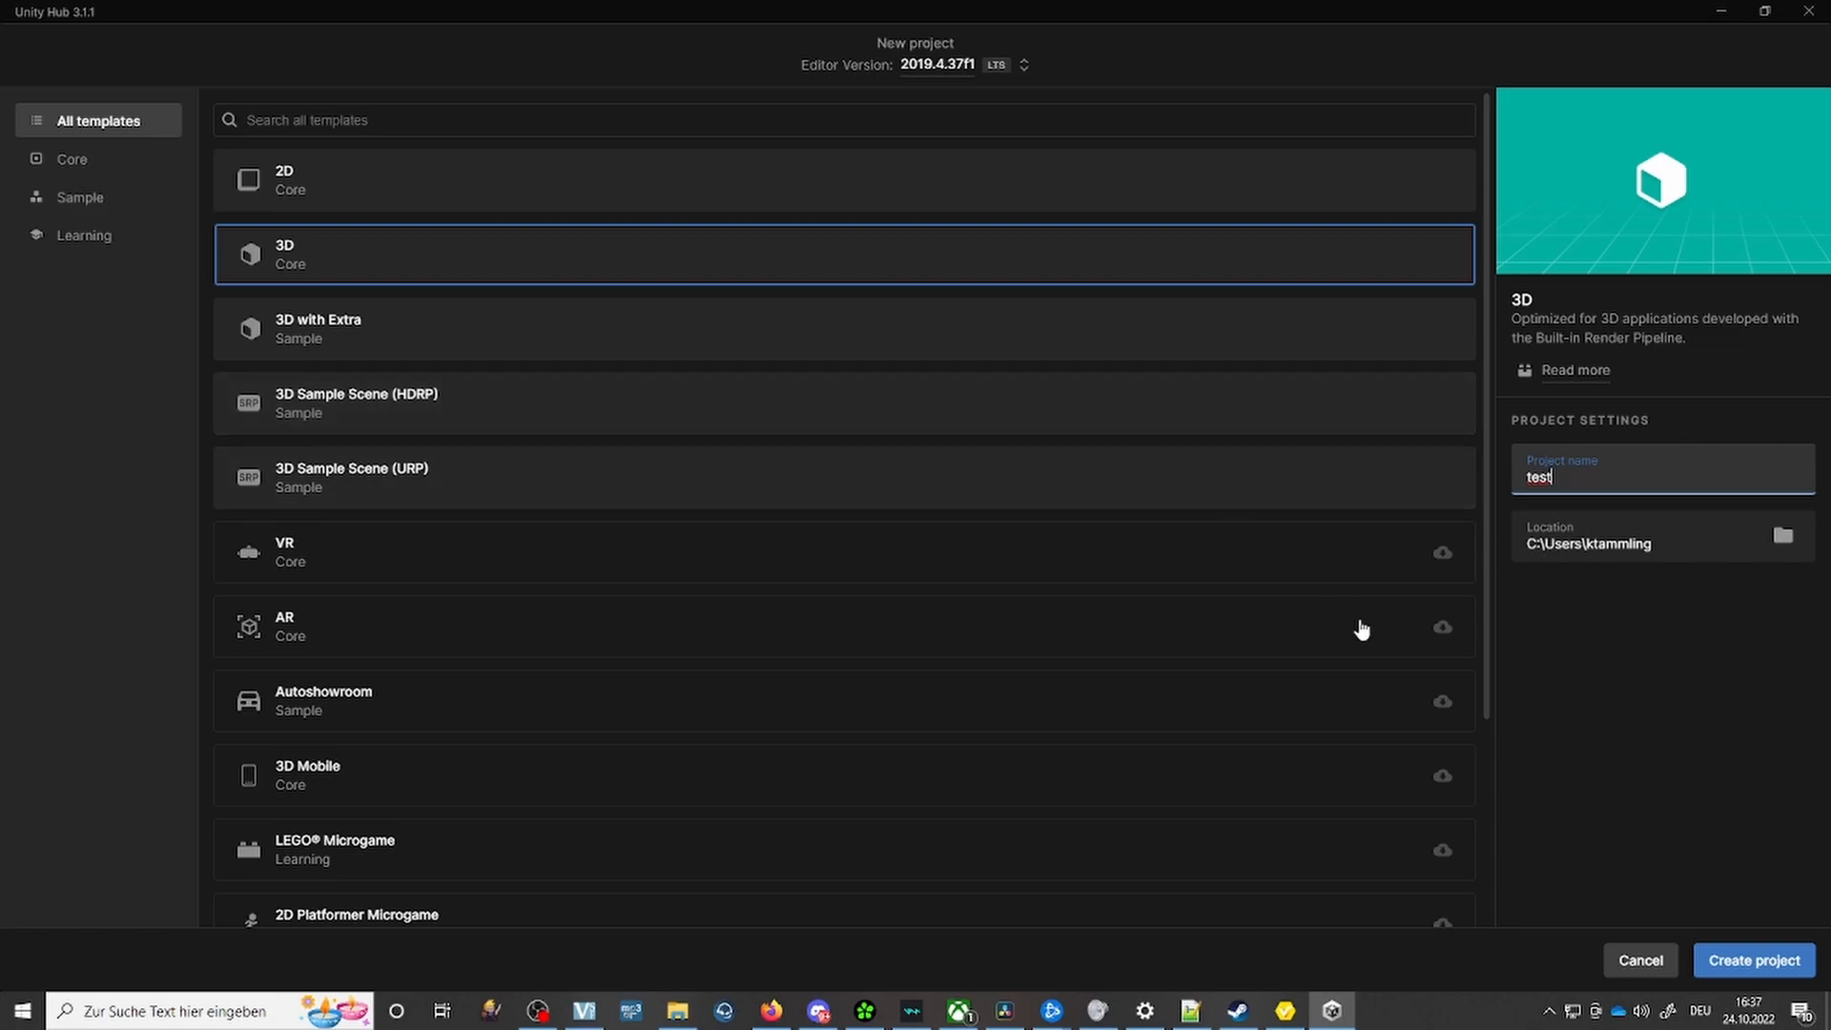
{"action": "left_click", "coordinate": [1742, 962]}
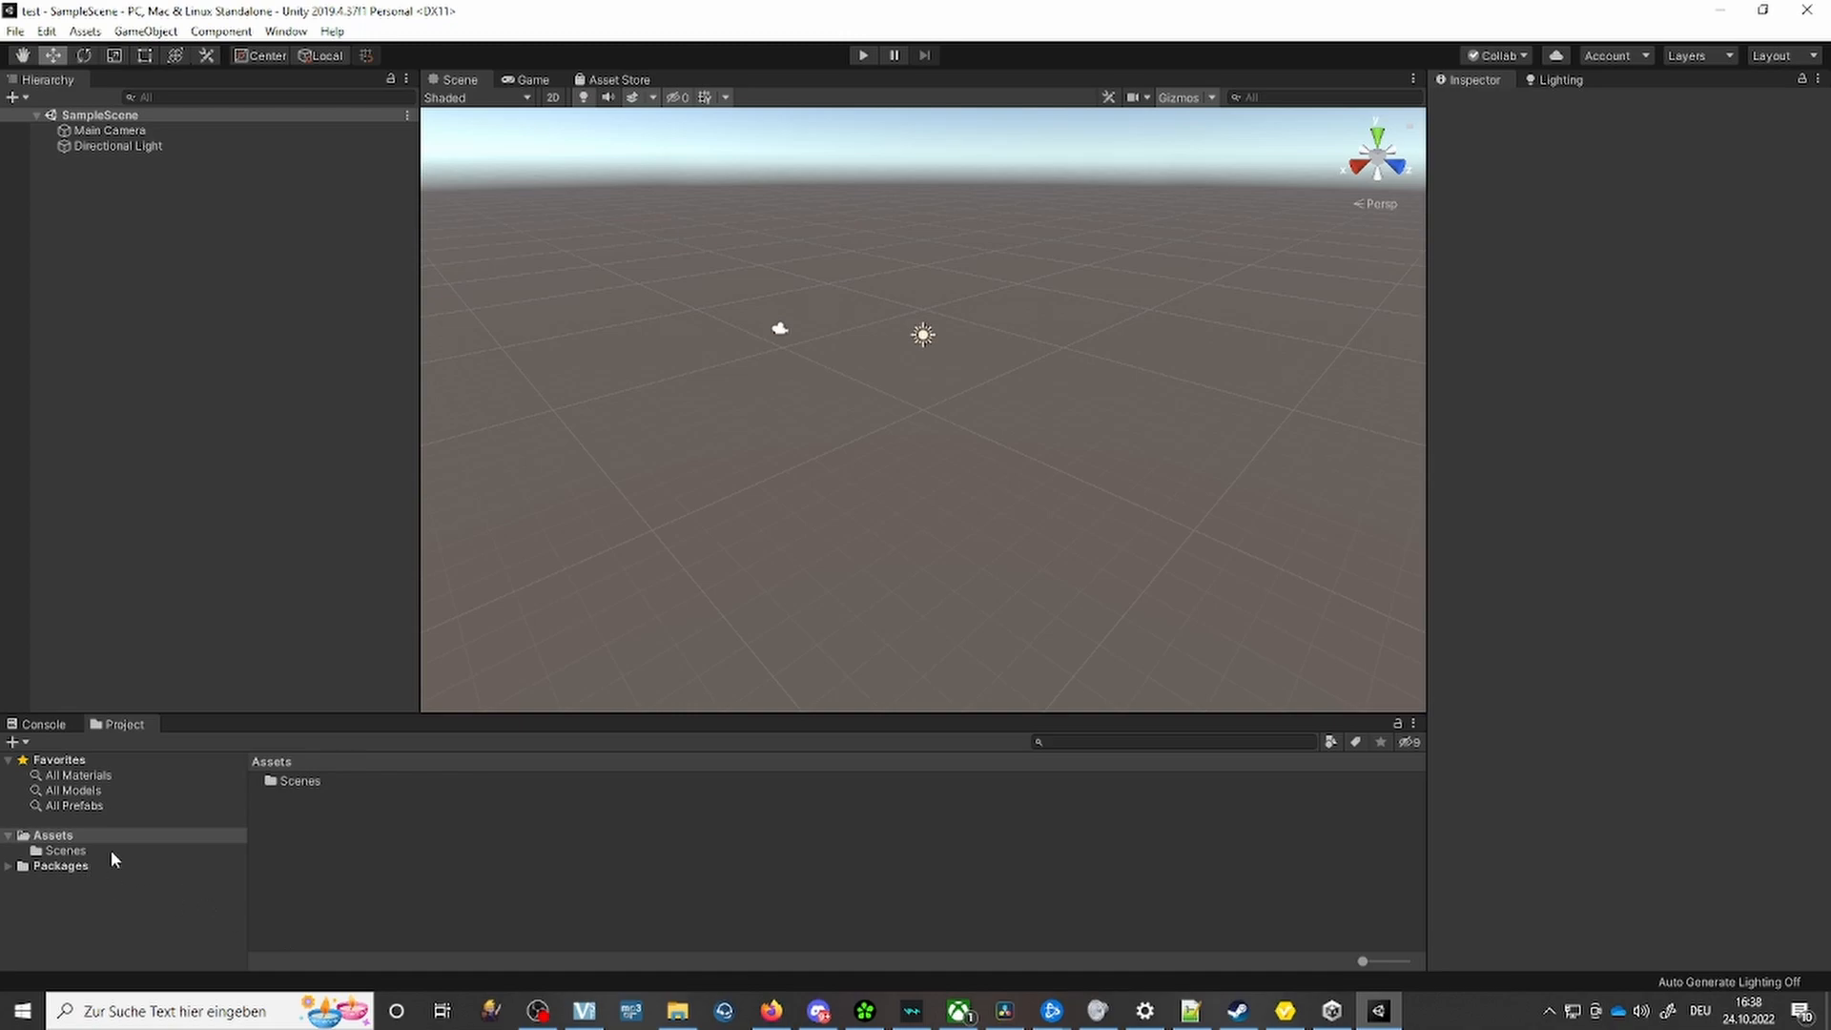
Import all files of the UniVRM-0.99.4_8d33 package from the Unity-Resources folder and accept all recommended project settings.
{"action": "left_click", "coordinate": [679, 1013]}
{"action": "left_click_drag", "start_coordinate": [723, 195], "coordinate": [1094, 266]}
{"action": "left_click", "coordinate": [863, 486]}
{"action": "left_click_drag", "start_coordinate": [963, 262], "coordinate": [1188, 221]}
{"action": "left_click_drag", "start_coordinate": [1049, 435], "coordinate": [411, 901]}
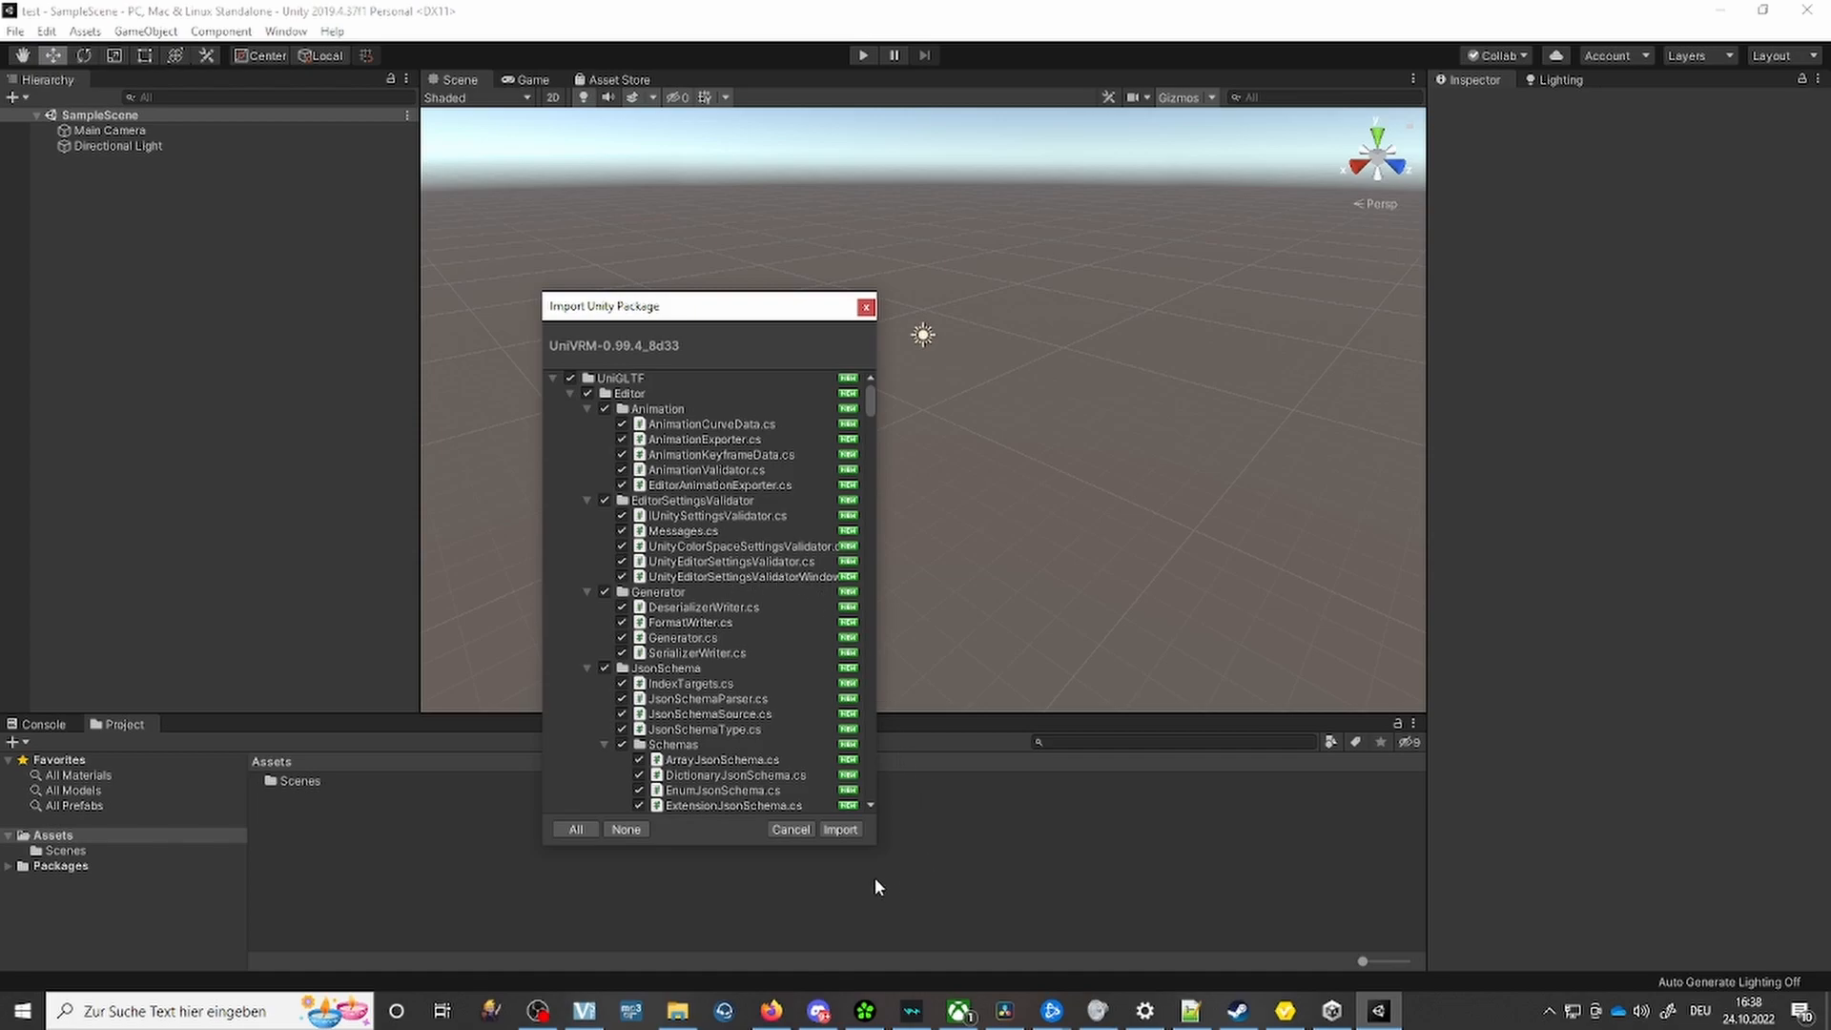
{"action": "left_click", "coordinate": [854, 829]}
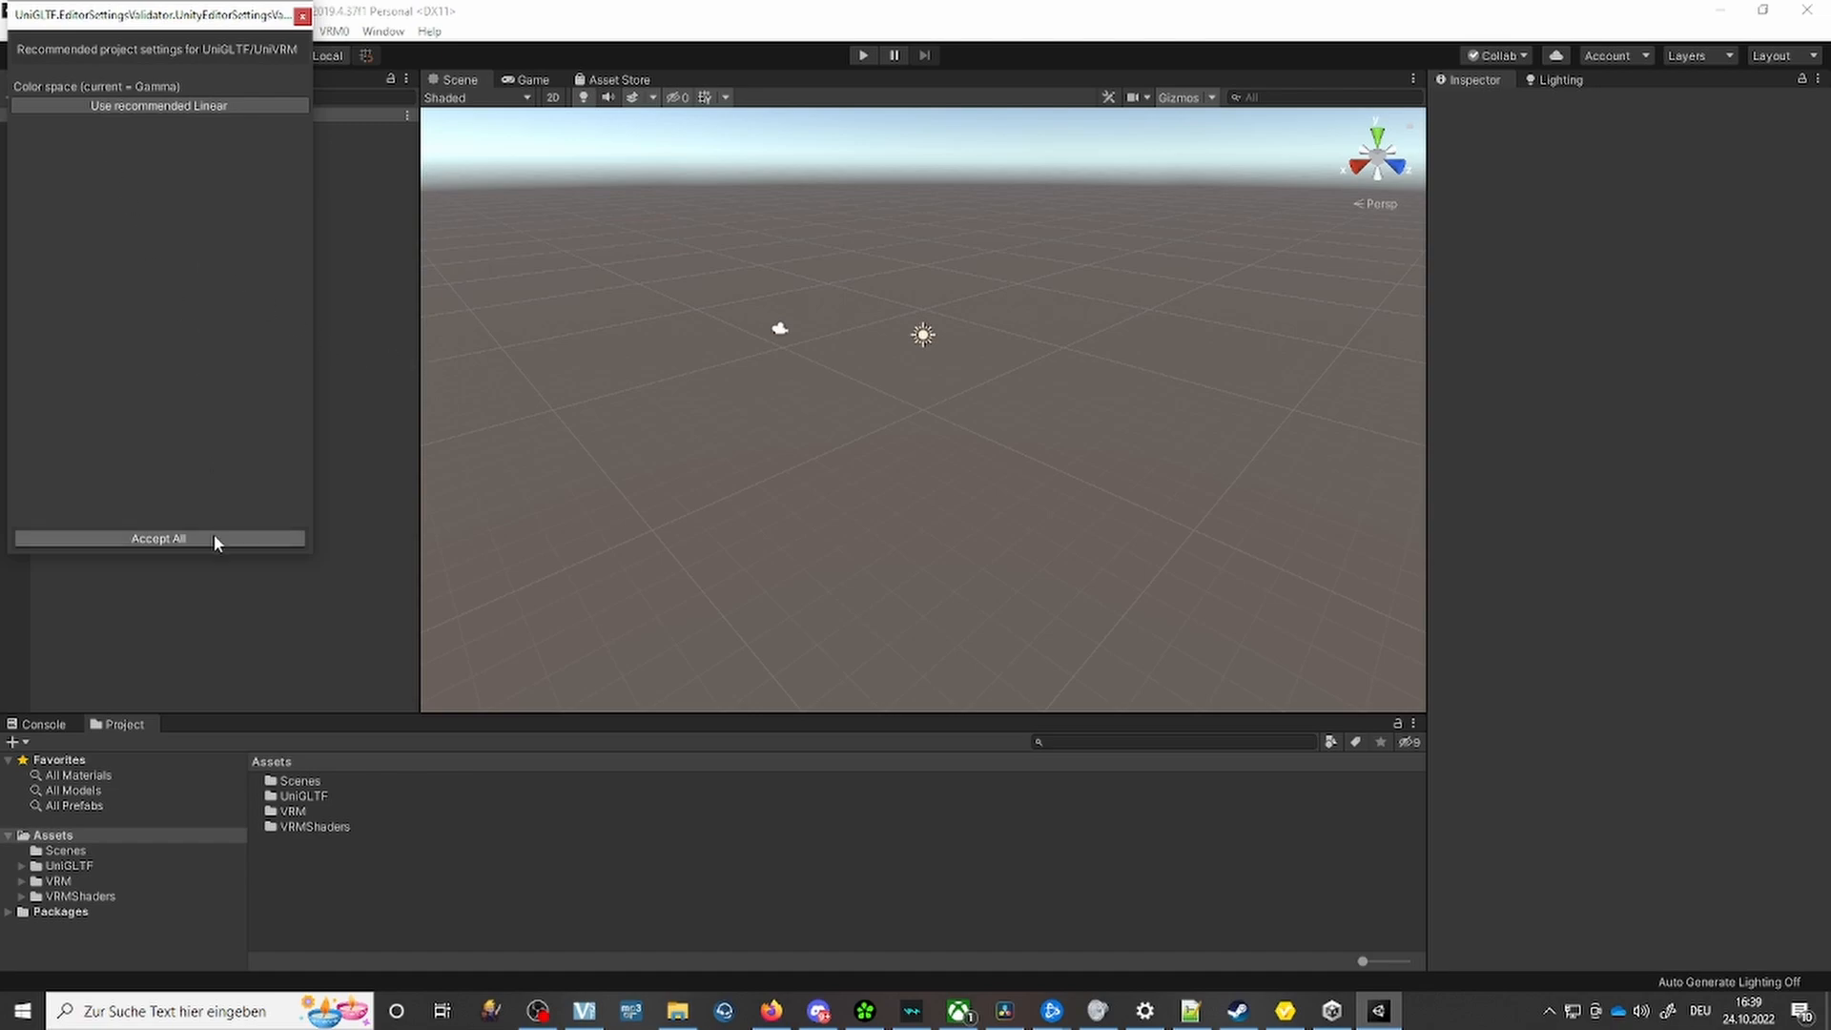
{"action": "left_click", "coordinate": [215, 538]}
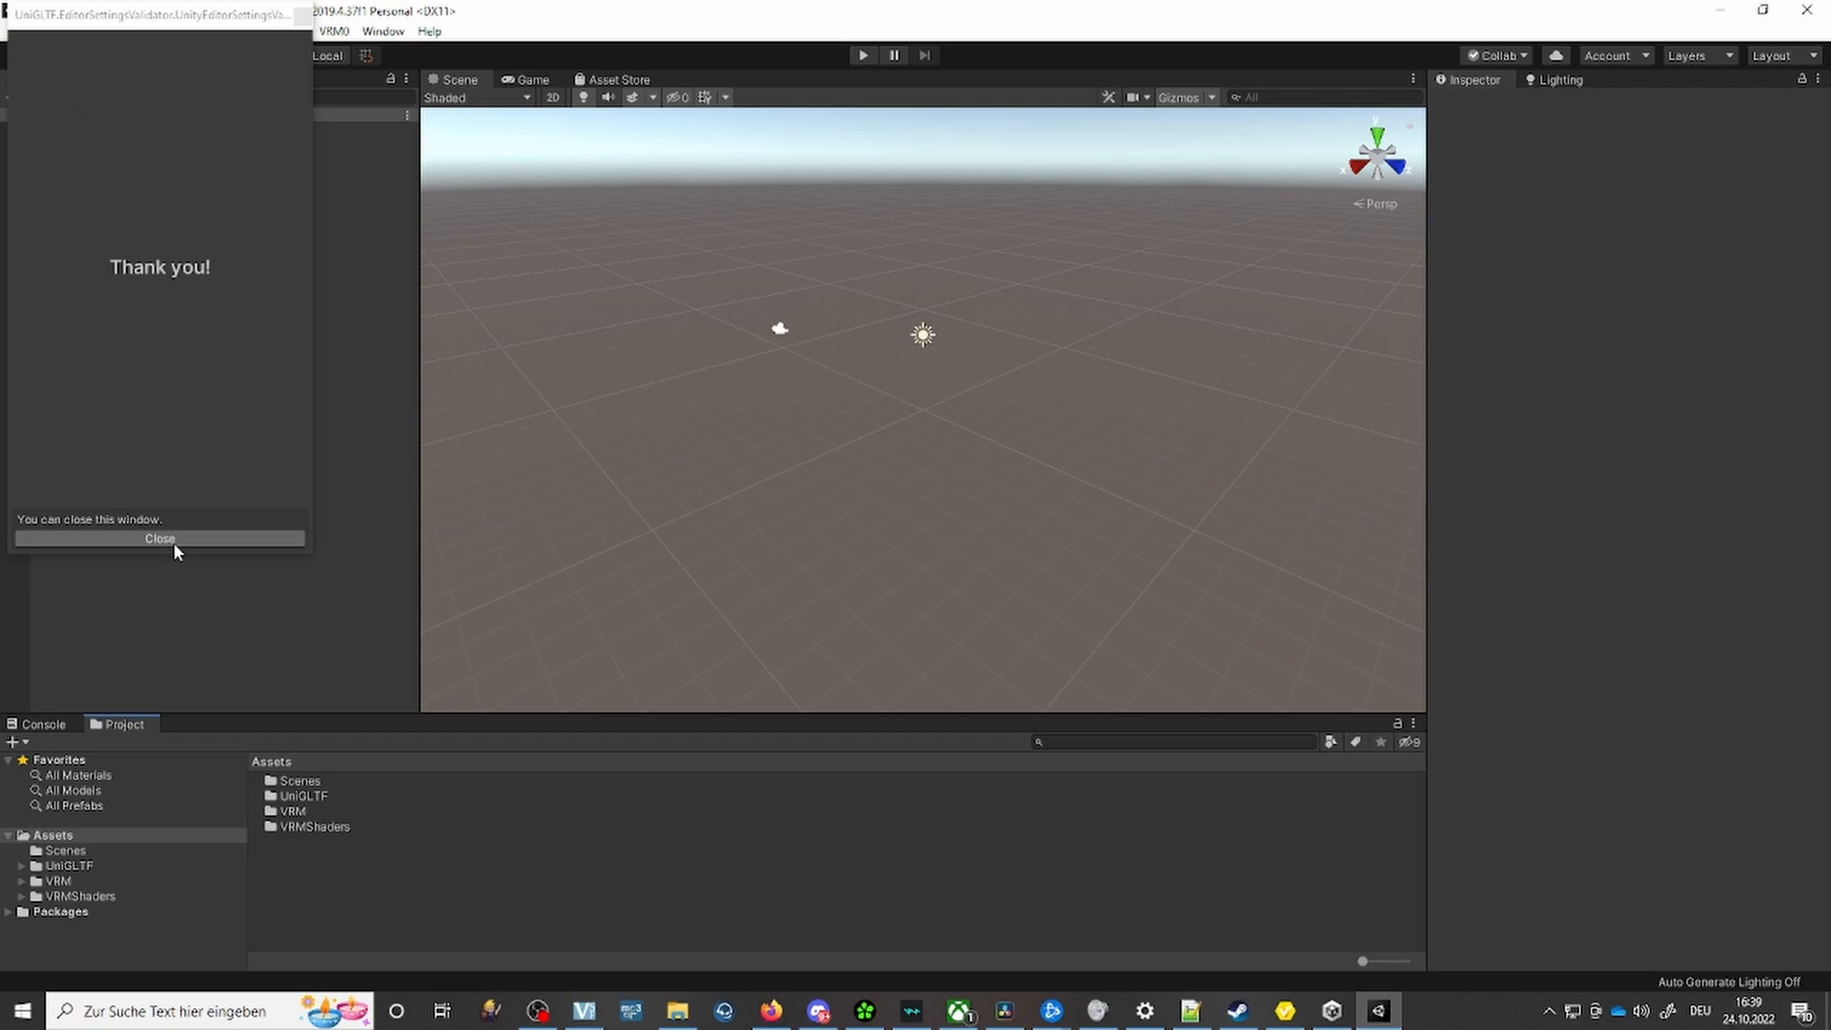
{"action": "left_click", "coordinate": [161, 540]}
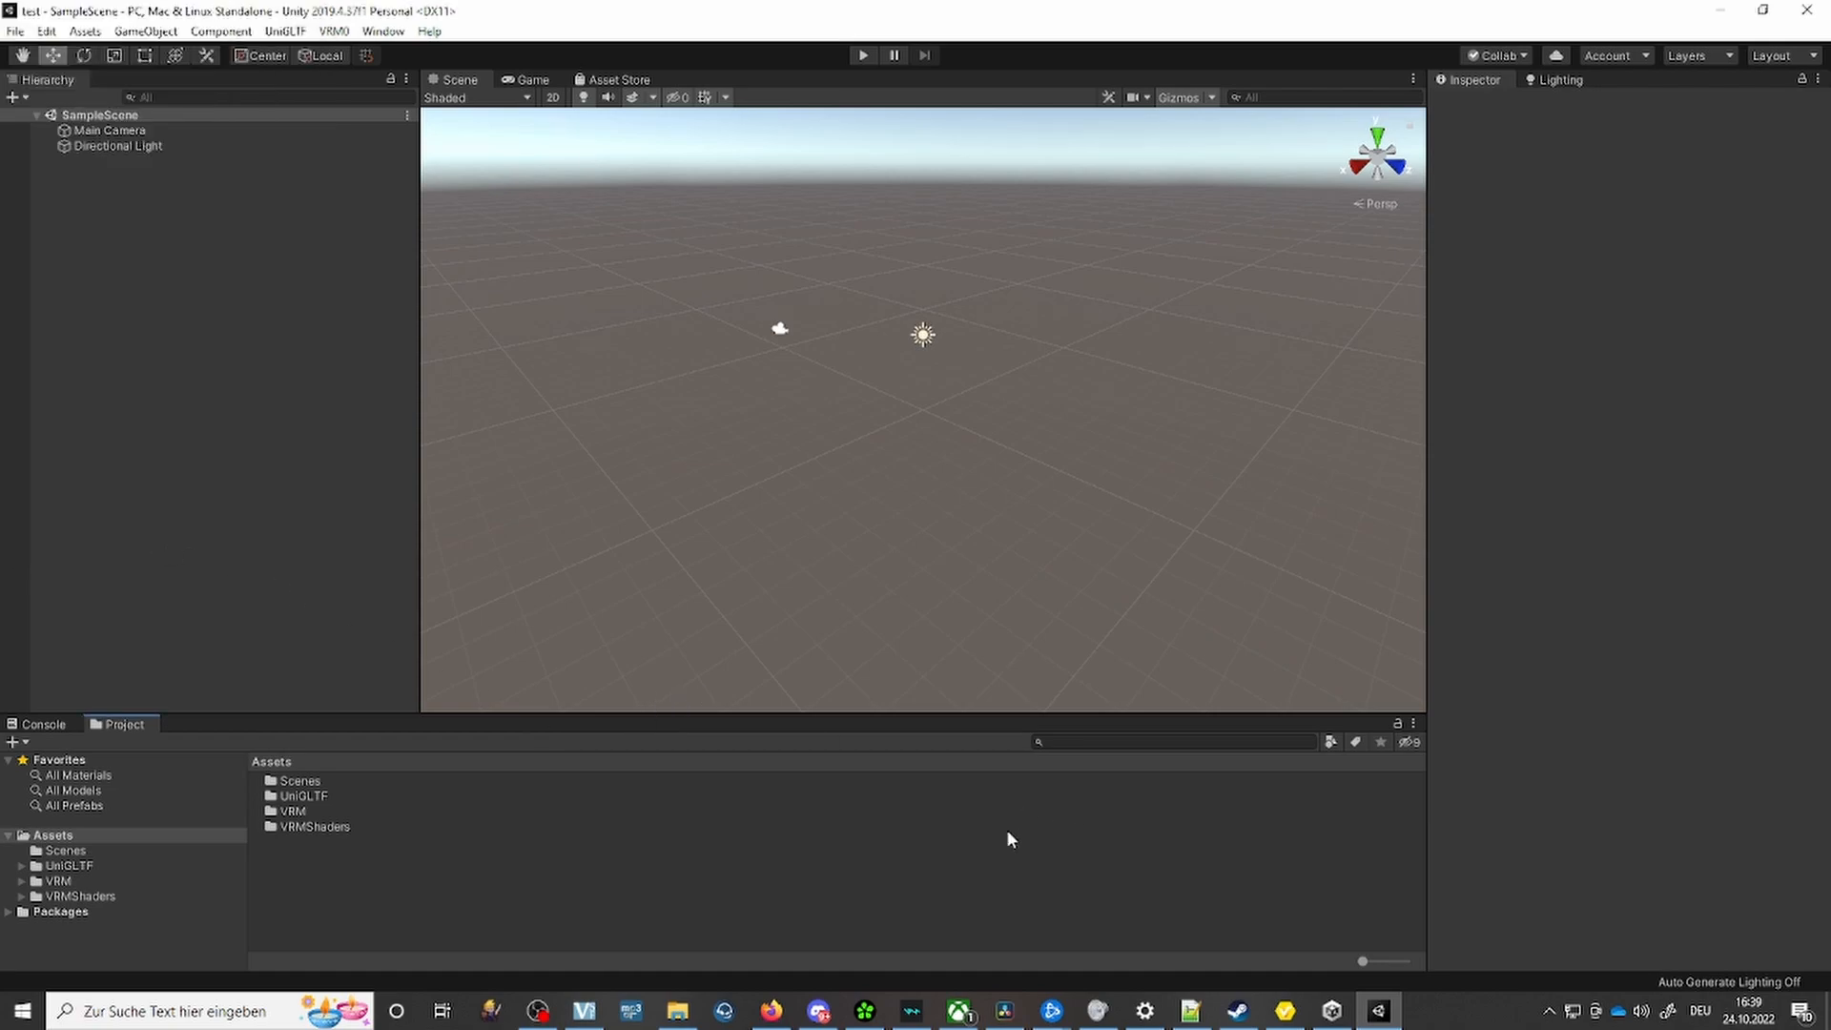
Import all files of the HANA_Tool_v4_0_0_VRM_En package from the Unity-Resources folder into the project.
{"action": "left_click", "coordinate": [677, 1011]}
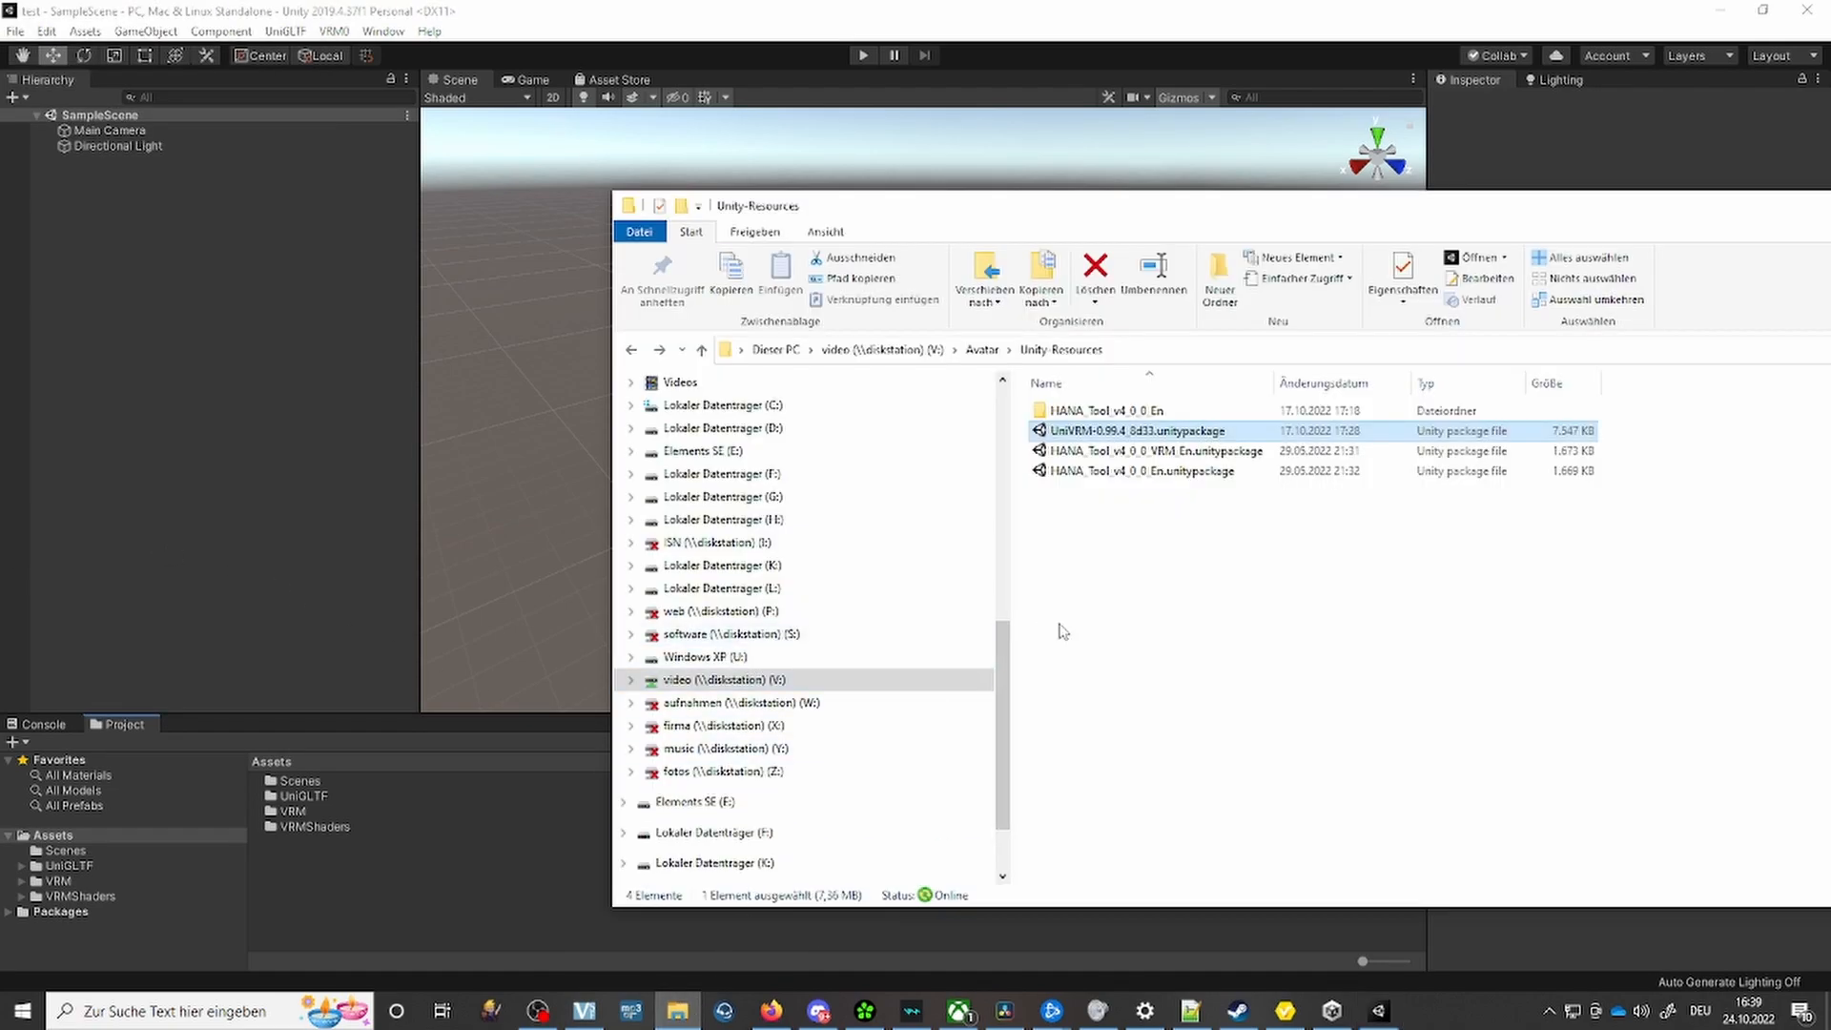
{"action": "left_click", "coordinate": [1180, 596]}
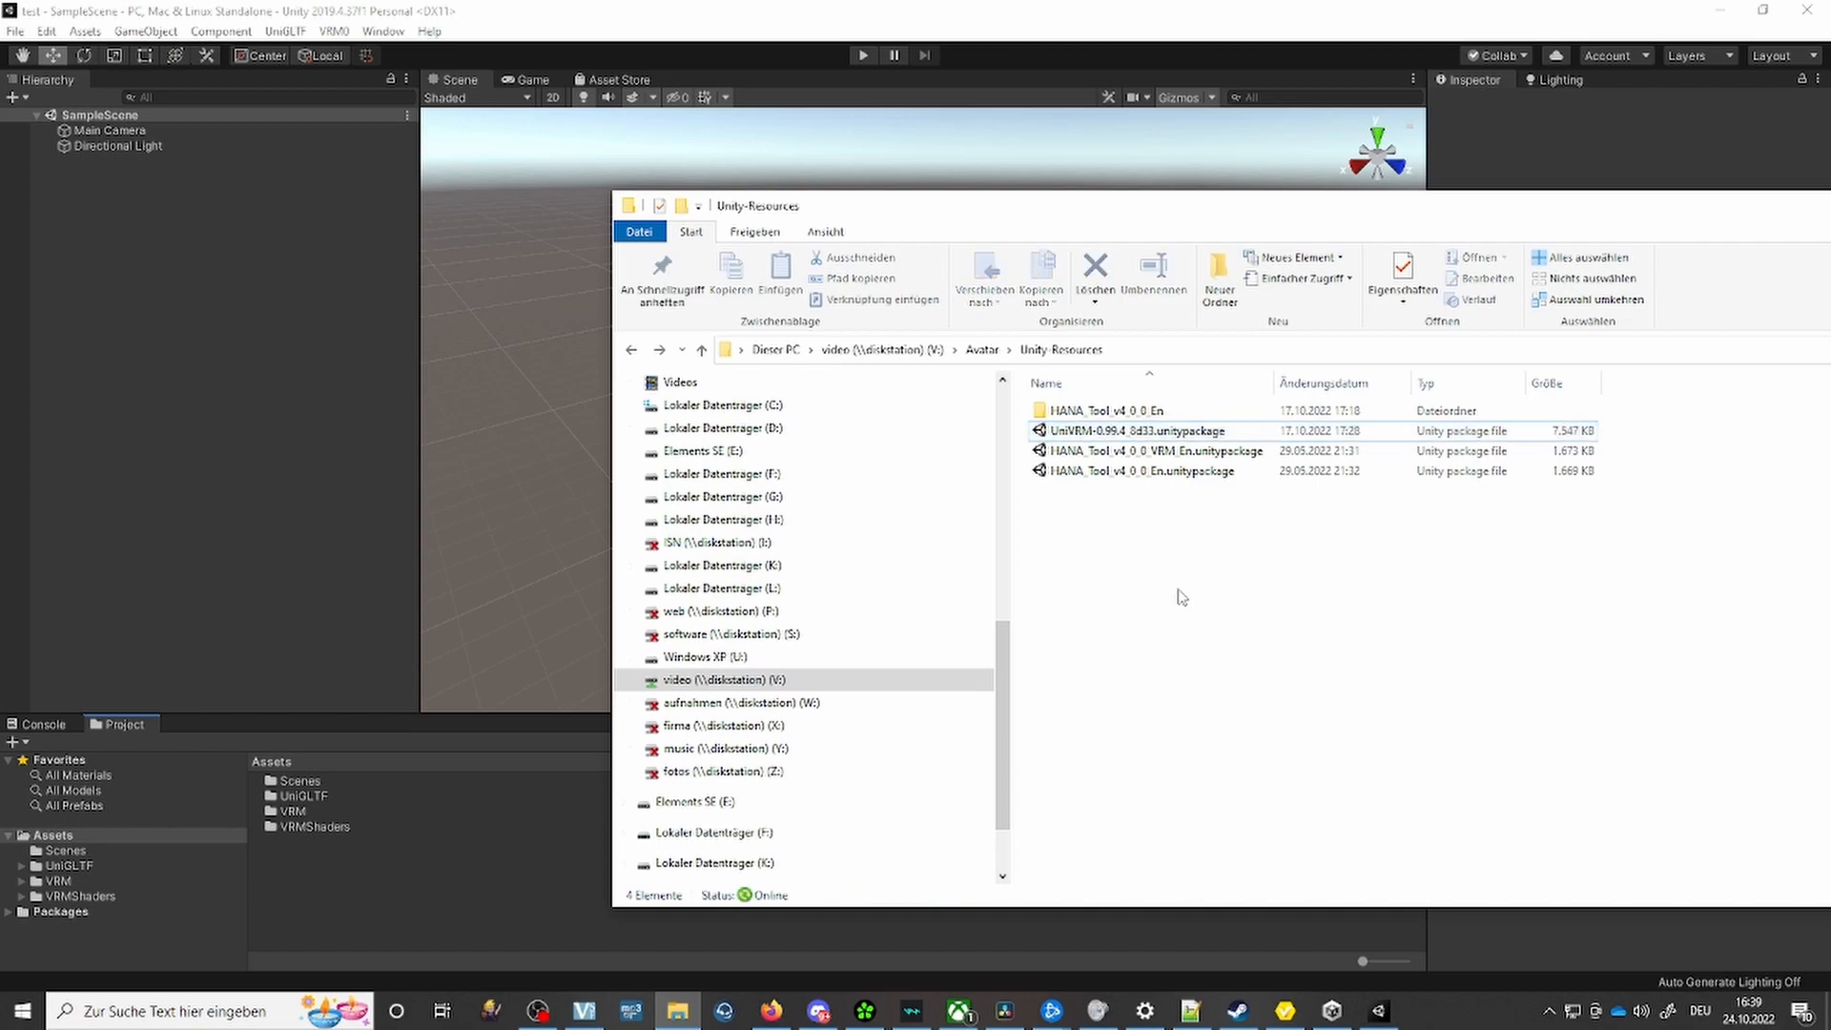
{"action": "left_click", "coordinate": [1157, 453]}
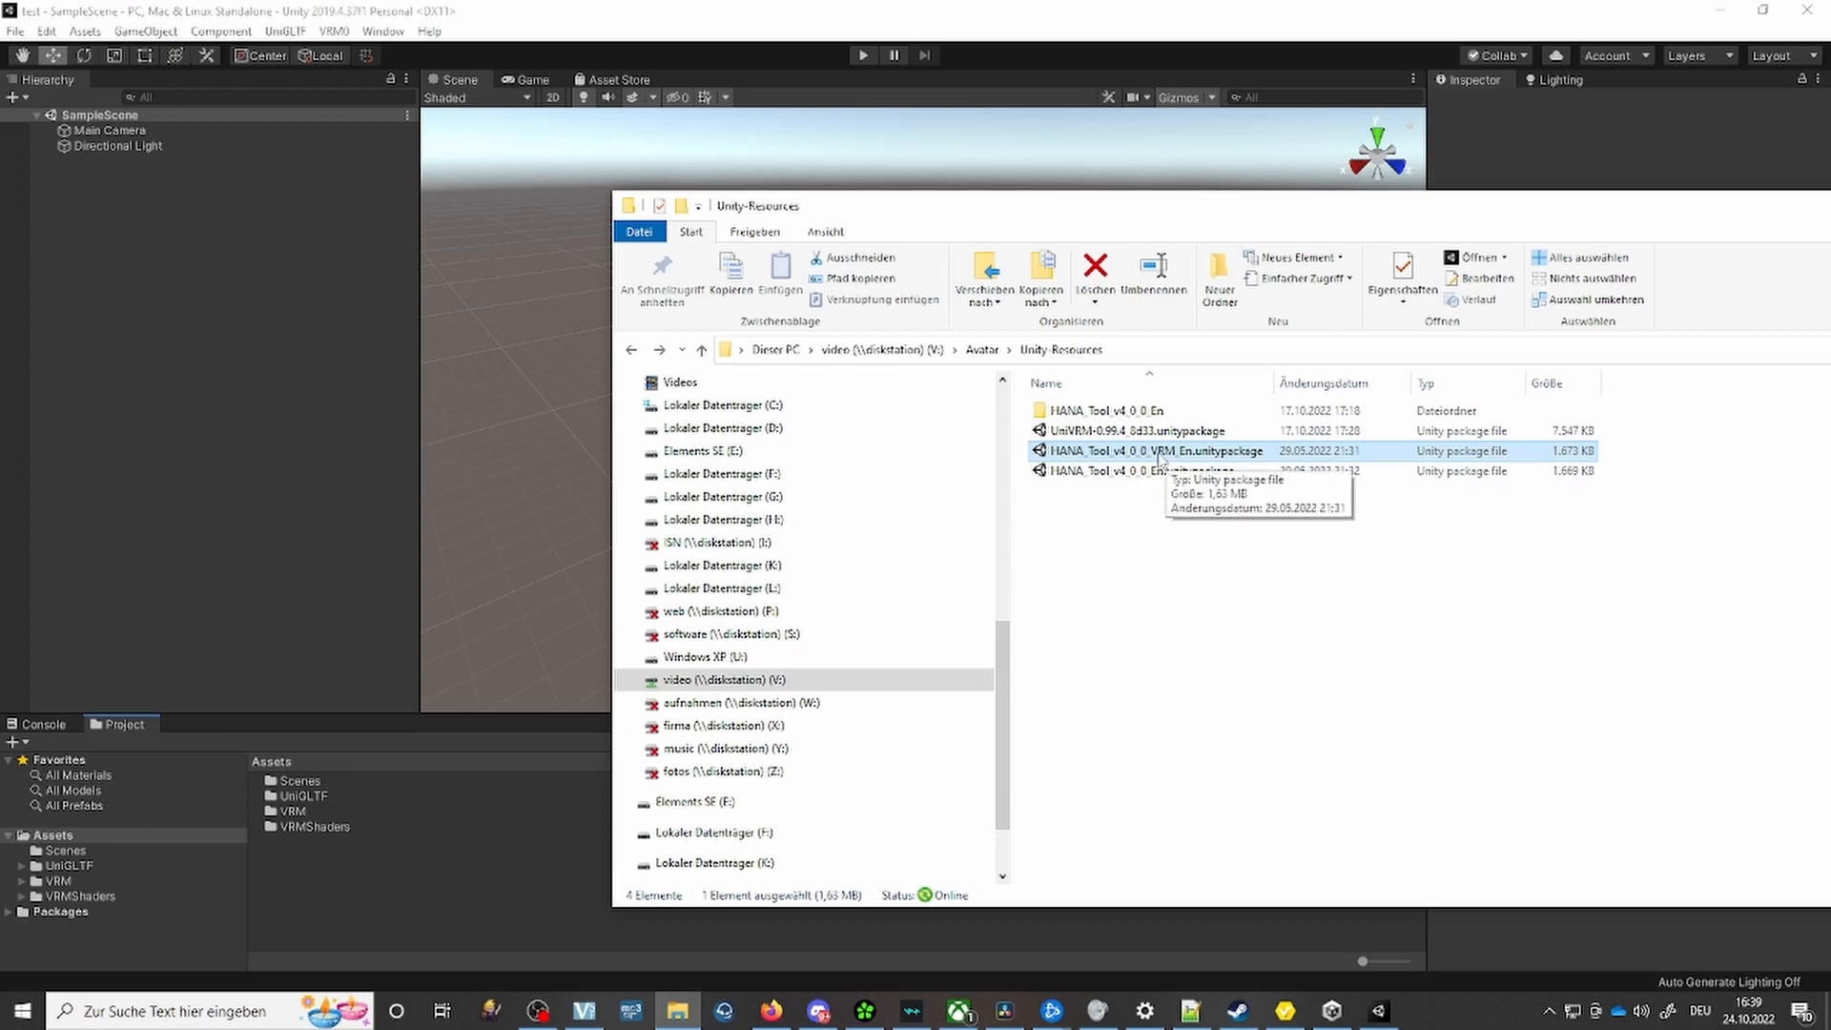
{"action": "left_click_drag", "start_coordinate": [1159, 458], "coordinate": [365, 922]}
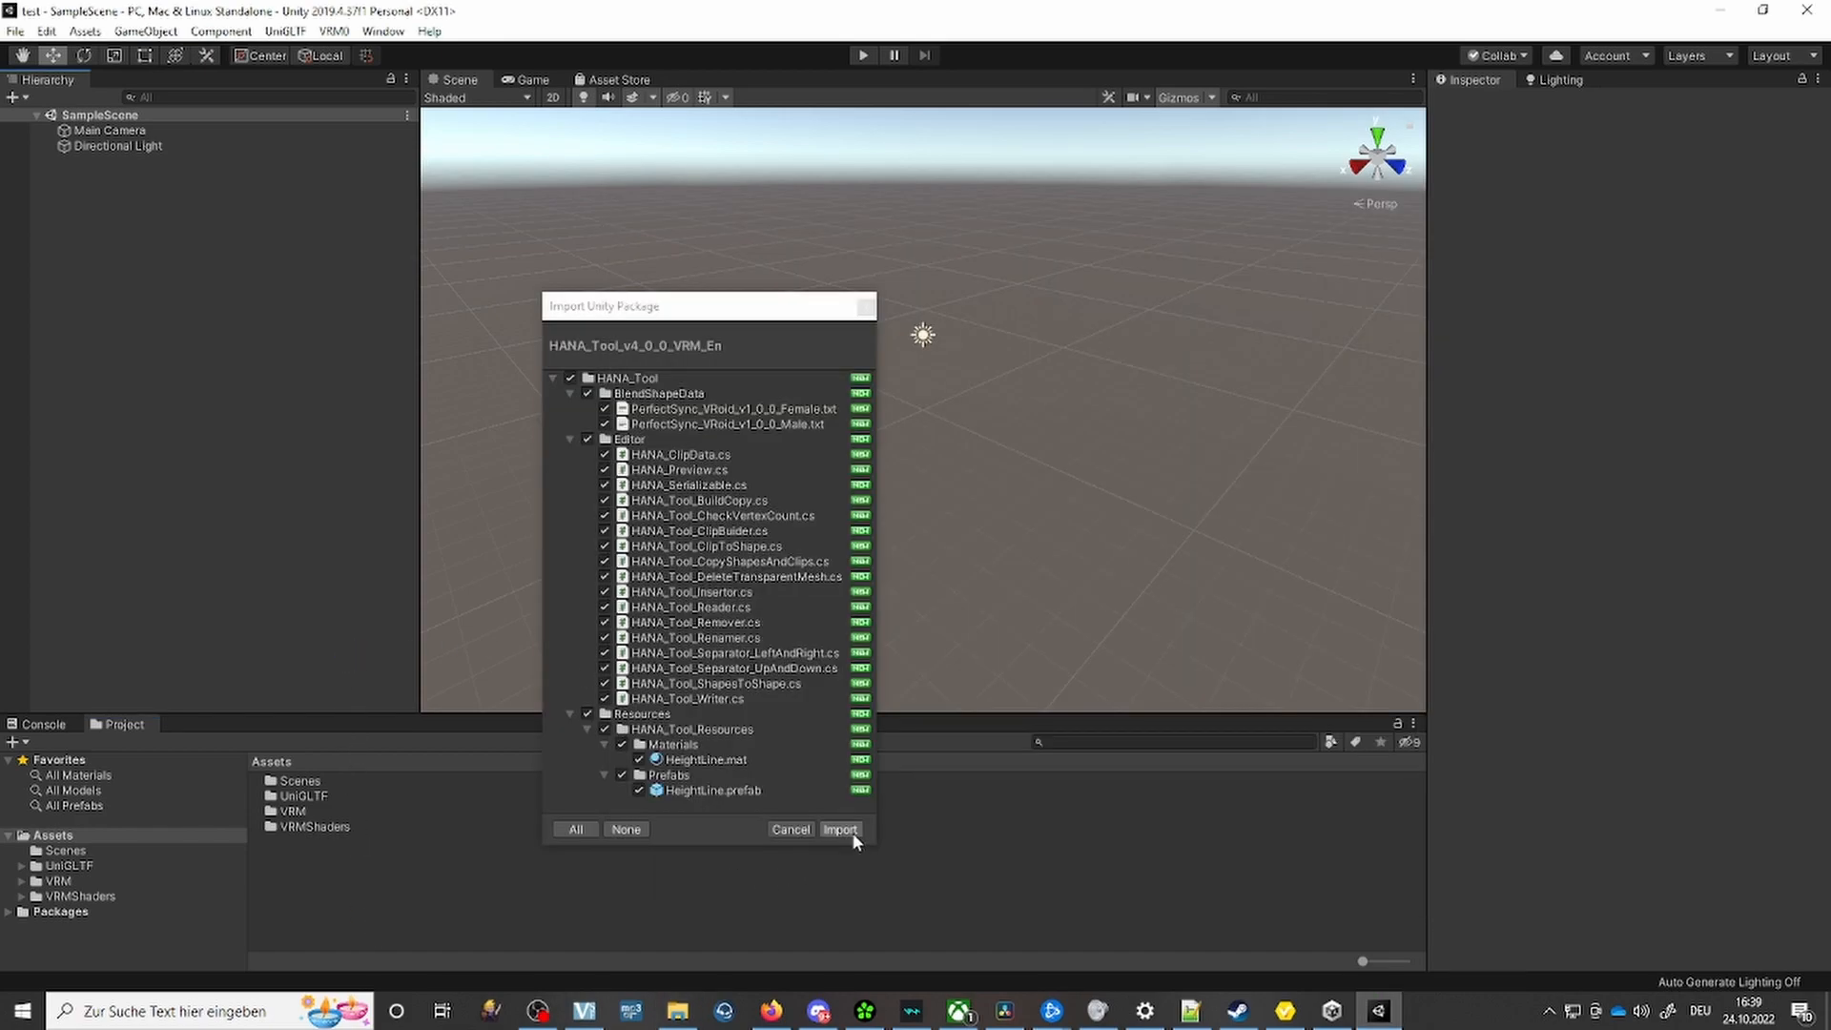
{"action": "left_click", "coordinate": [853, 833]}
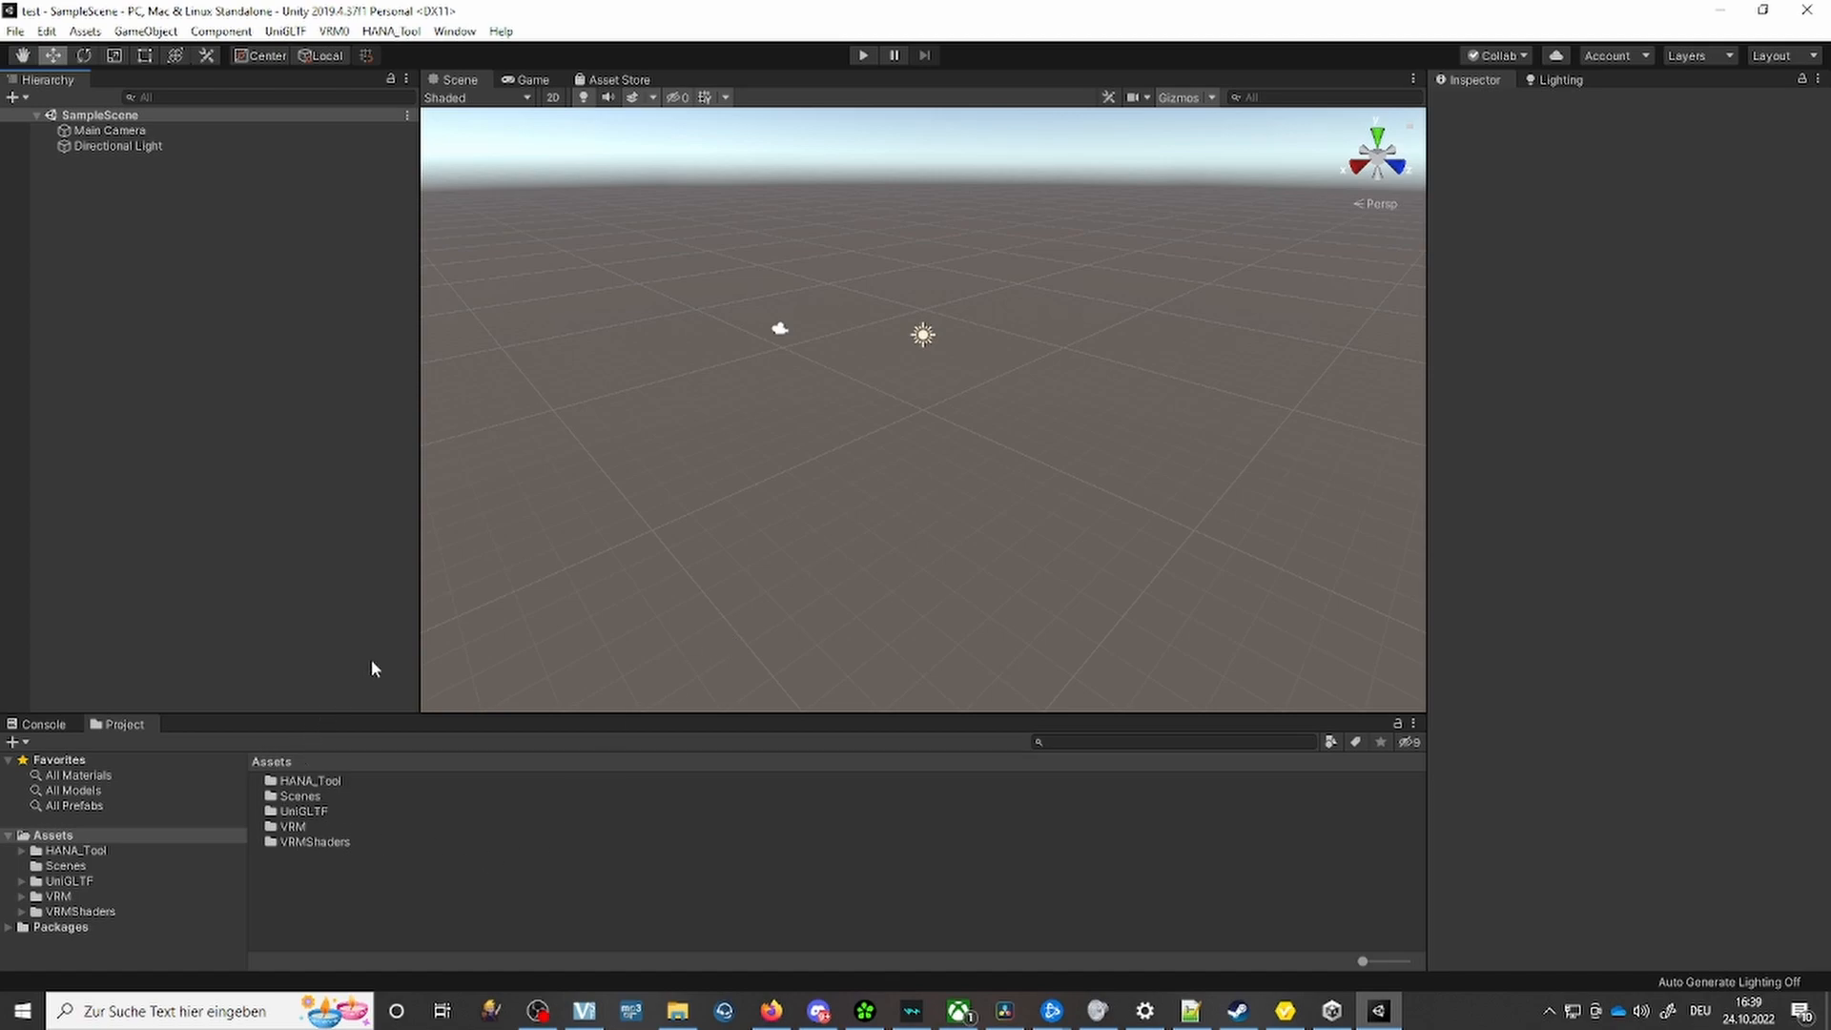
Import Oehrchen Test new Model.vrm from the Avatar folder into the project's Assets.
{"action": "mouse_move", "coordinate": [678, 1010]}
{"action": "left_click", "coordinate": [722, 978]}
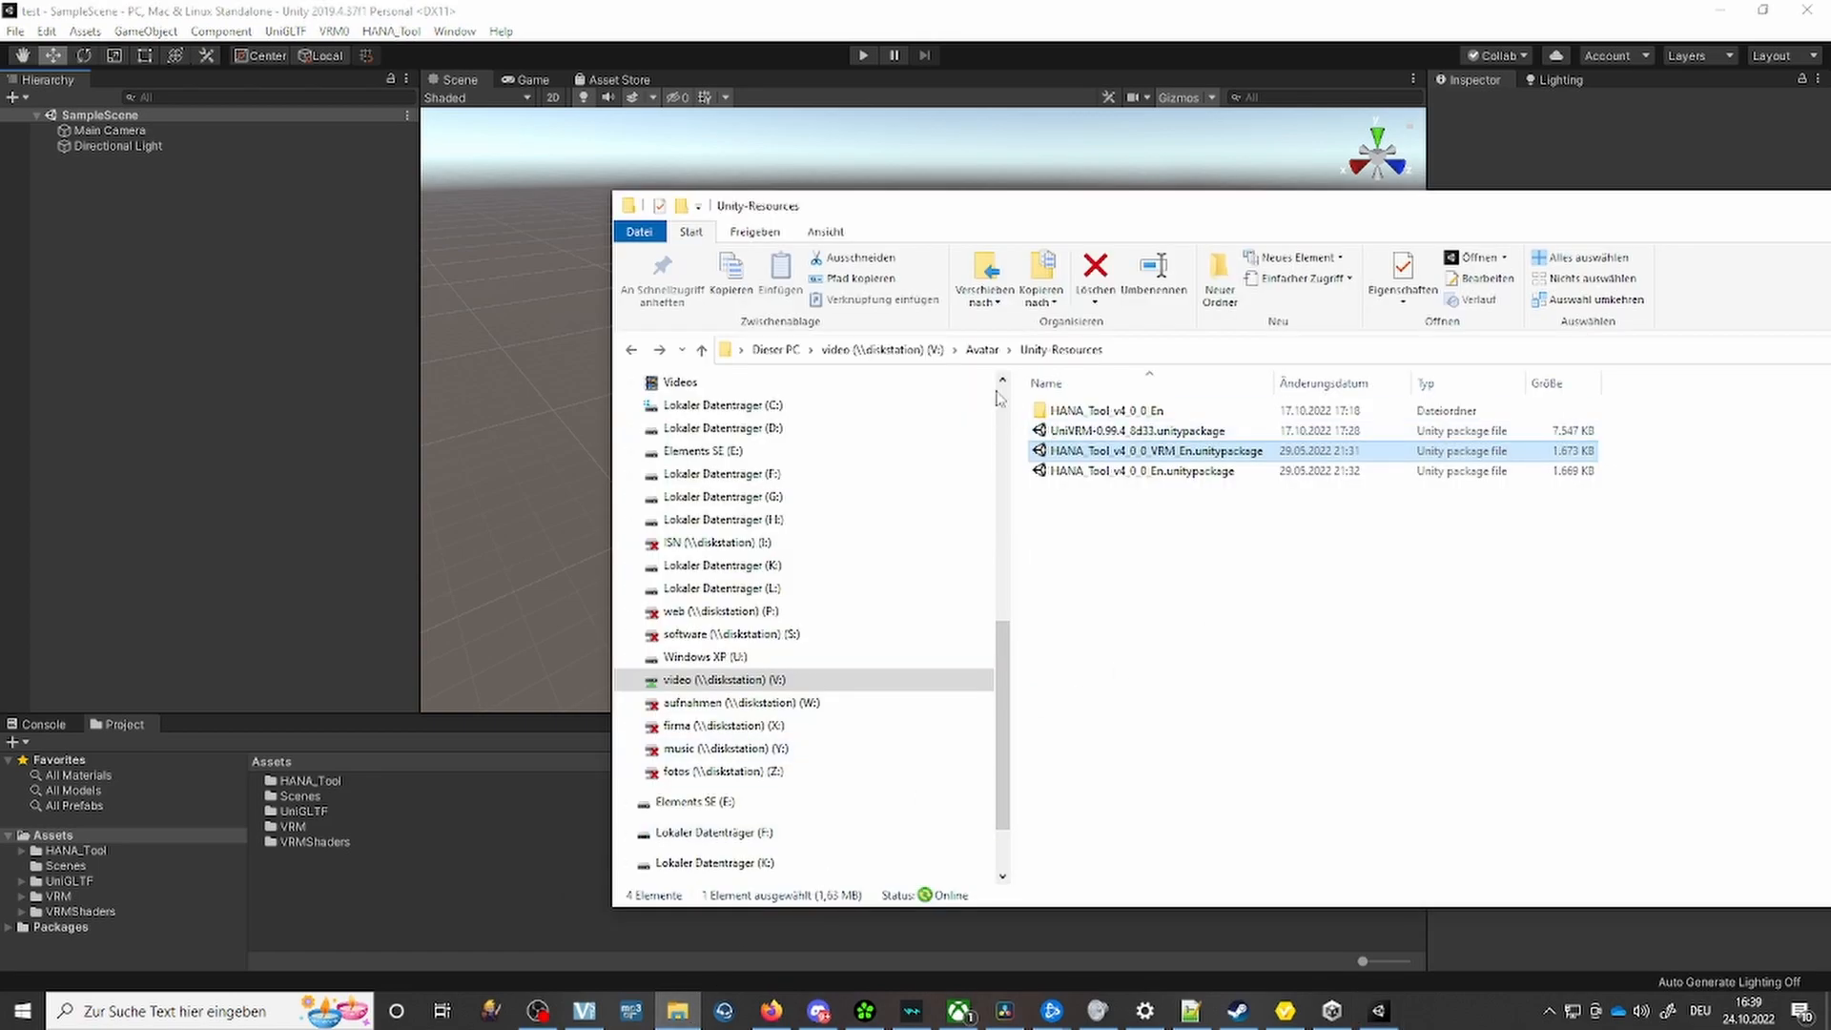
{"action": "left_click", "coordinate": [982, 351]}
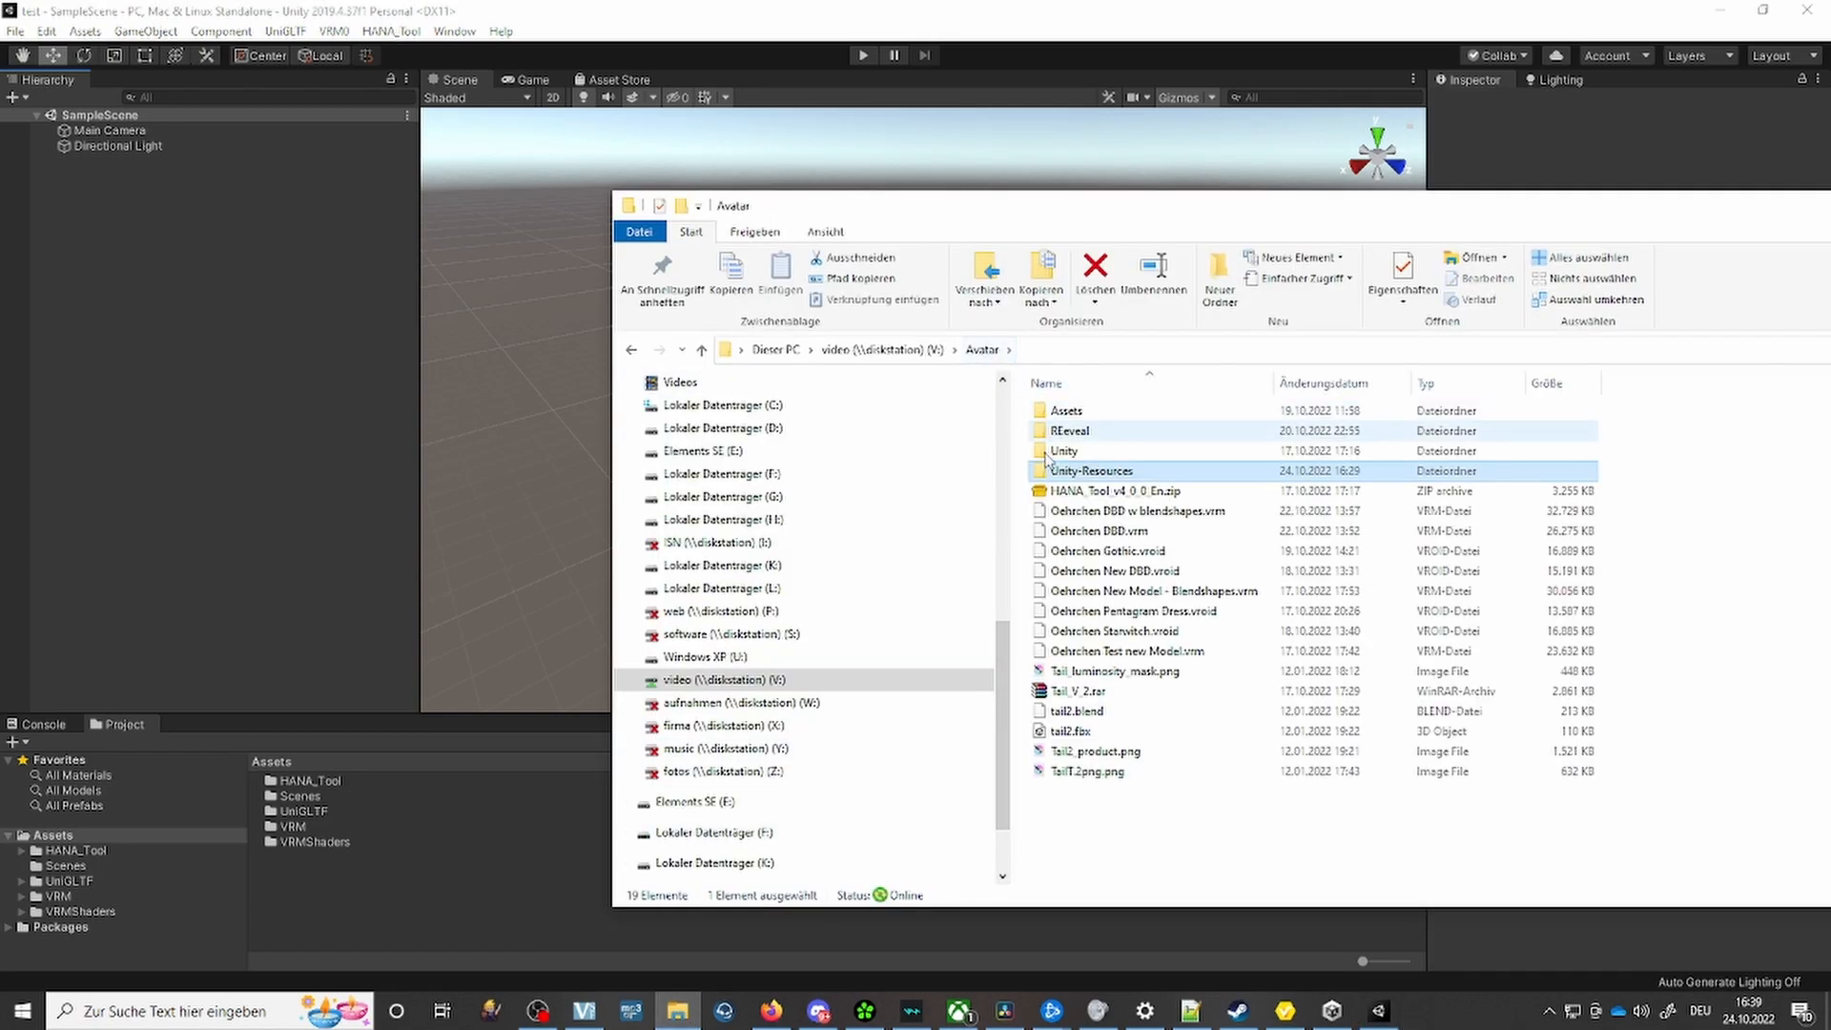
{"action": "left_click", "coordinate": [1067, 652]}
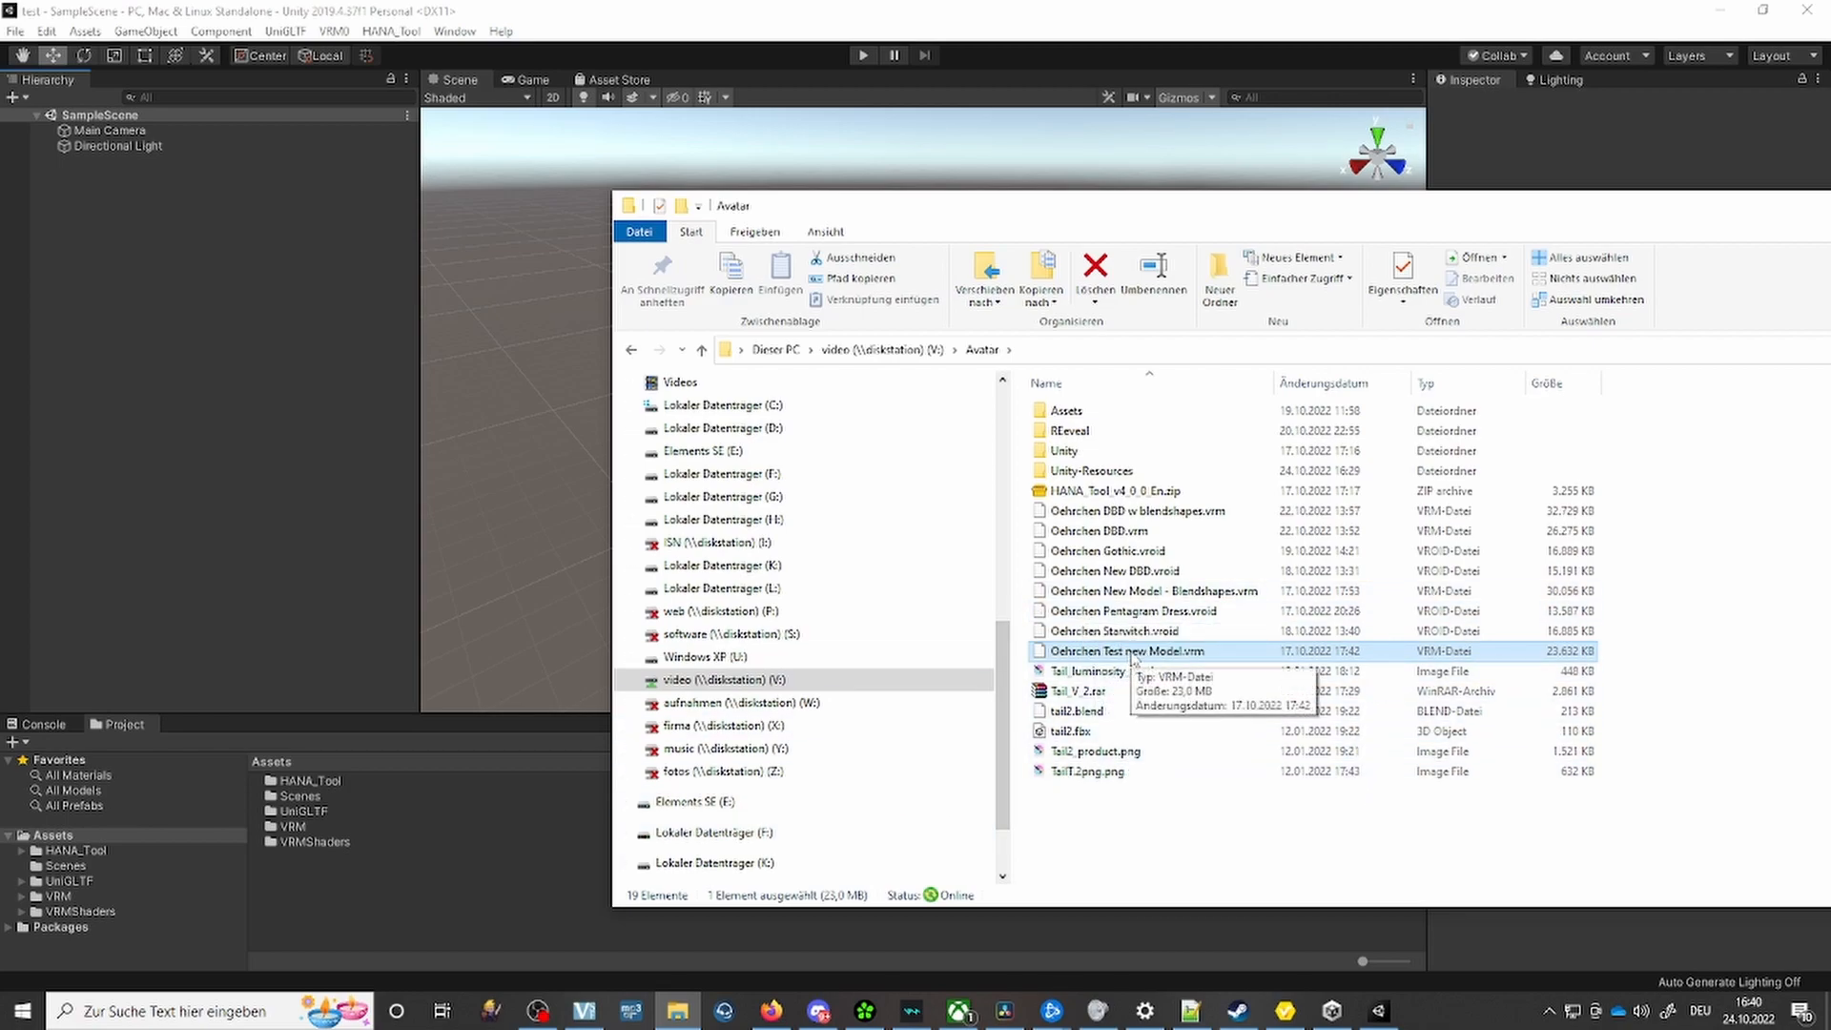
{"action": "left_click_drag", "start_coordinate": [1132, 657], "coordinate": [372, 900]}
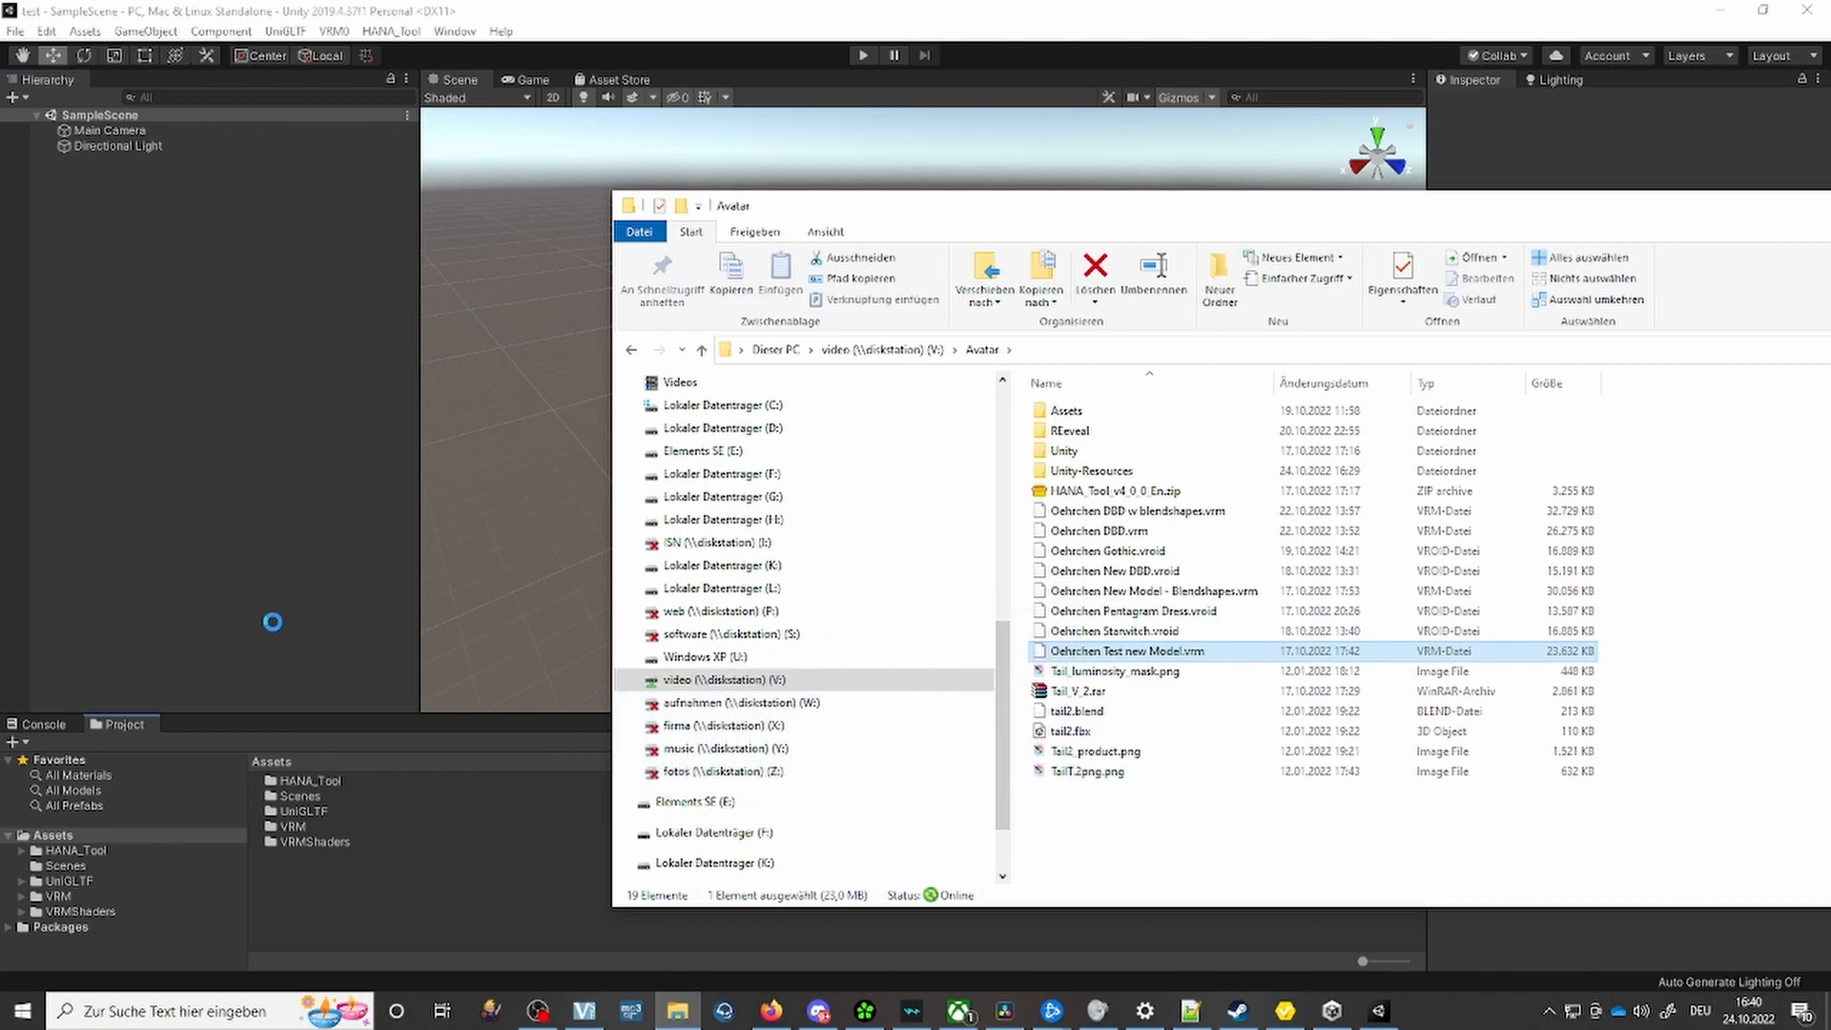
Place the Oehrchen Test new Model prefab from Assets in the scene.
{"action": "scroll", "coordinate": [508, 846], "scroll_direction": "down", "scroll_amount": 2}
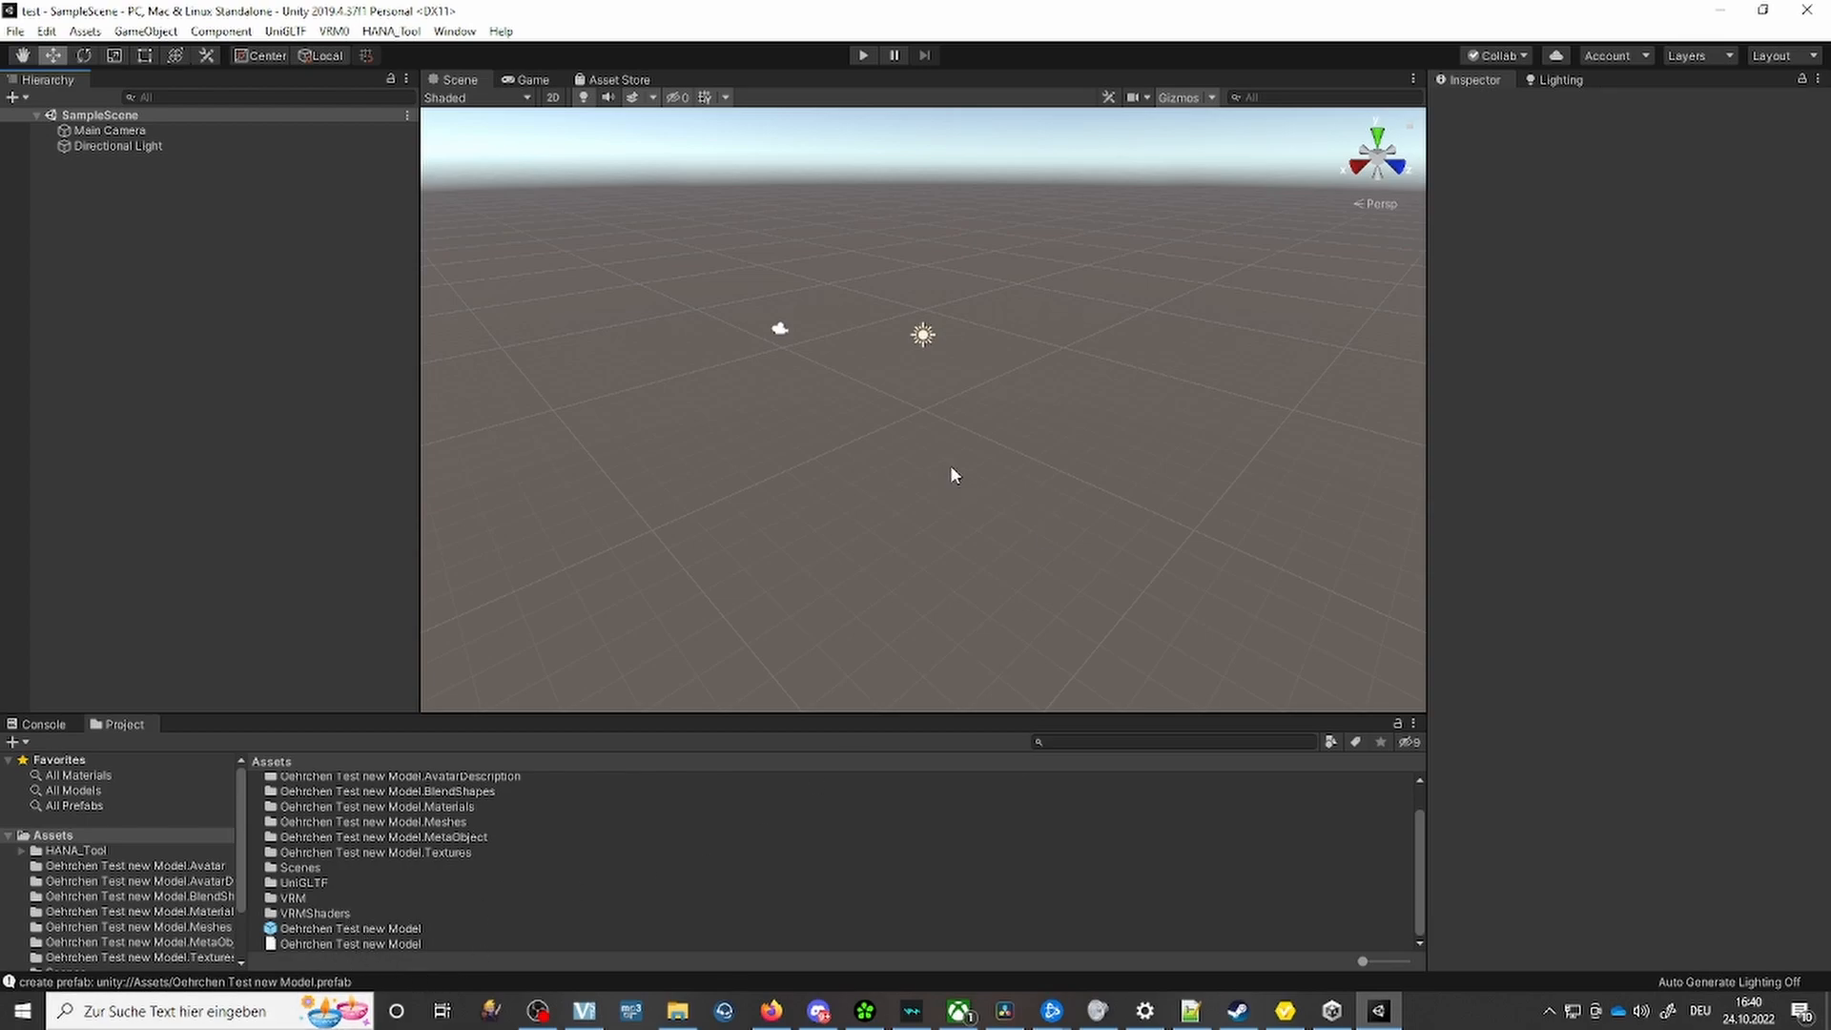
{"action": "scroll", "coordinate": [936, 418], "scroll_direction": "up", "scroll_amount": 3}
{"action": "left_click", "coordinate": [295, 930]}
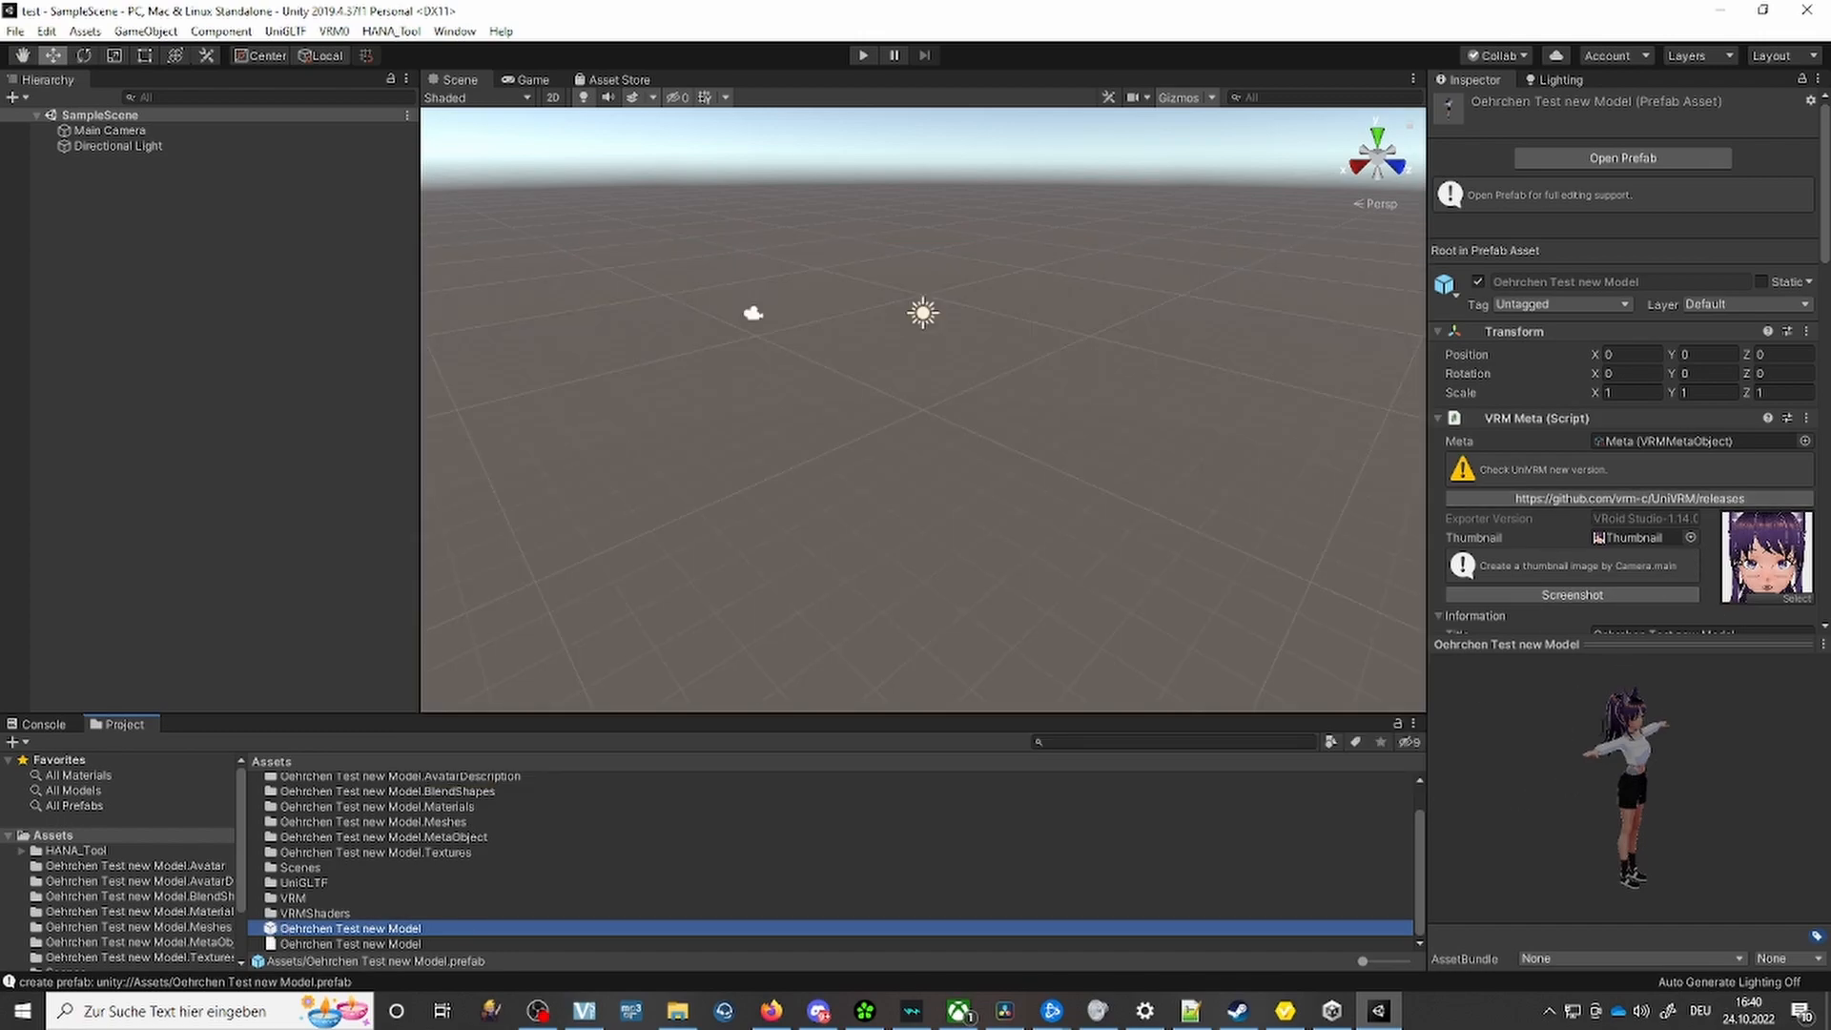
{"action": "left_click_drag", "start_coordinate": [332, 927], "coordinate": [896, 502]}
{"action": "left_click", "coordinate": [901, 557]}
{"action": "scroll", "coordinate": [877, 506], "scroll_direction": "up", "scroll_amount": 6}
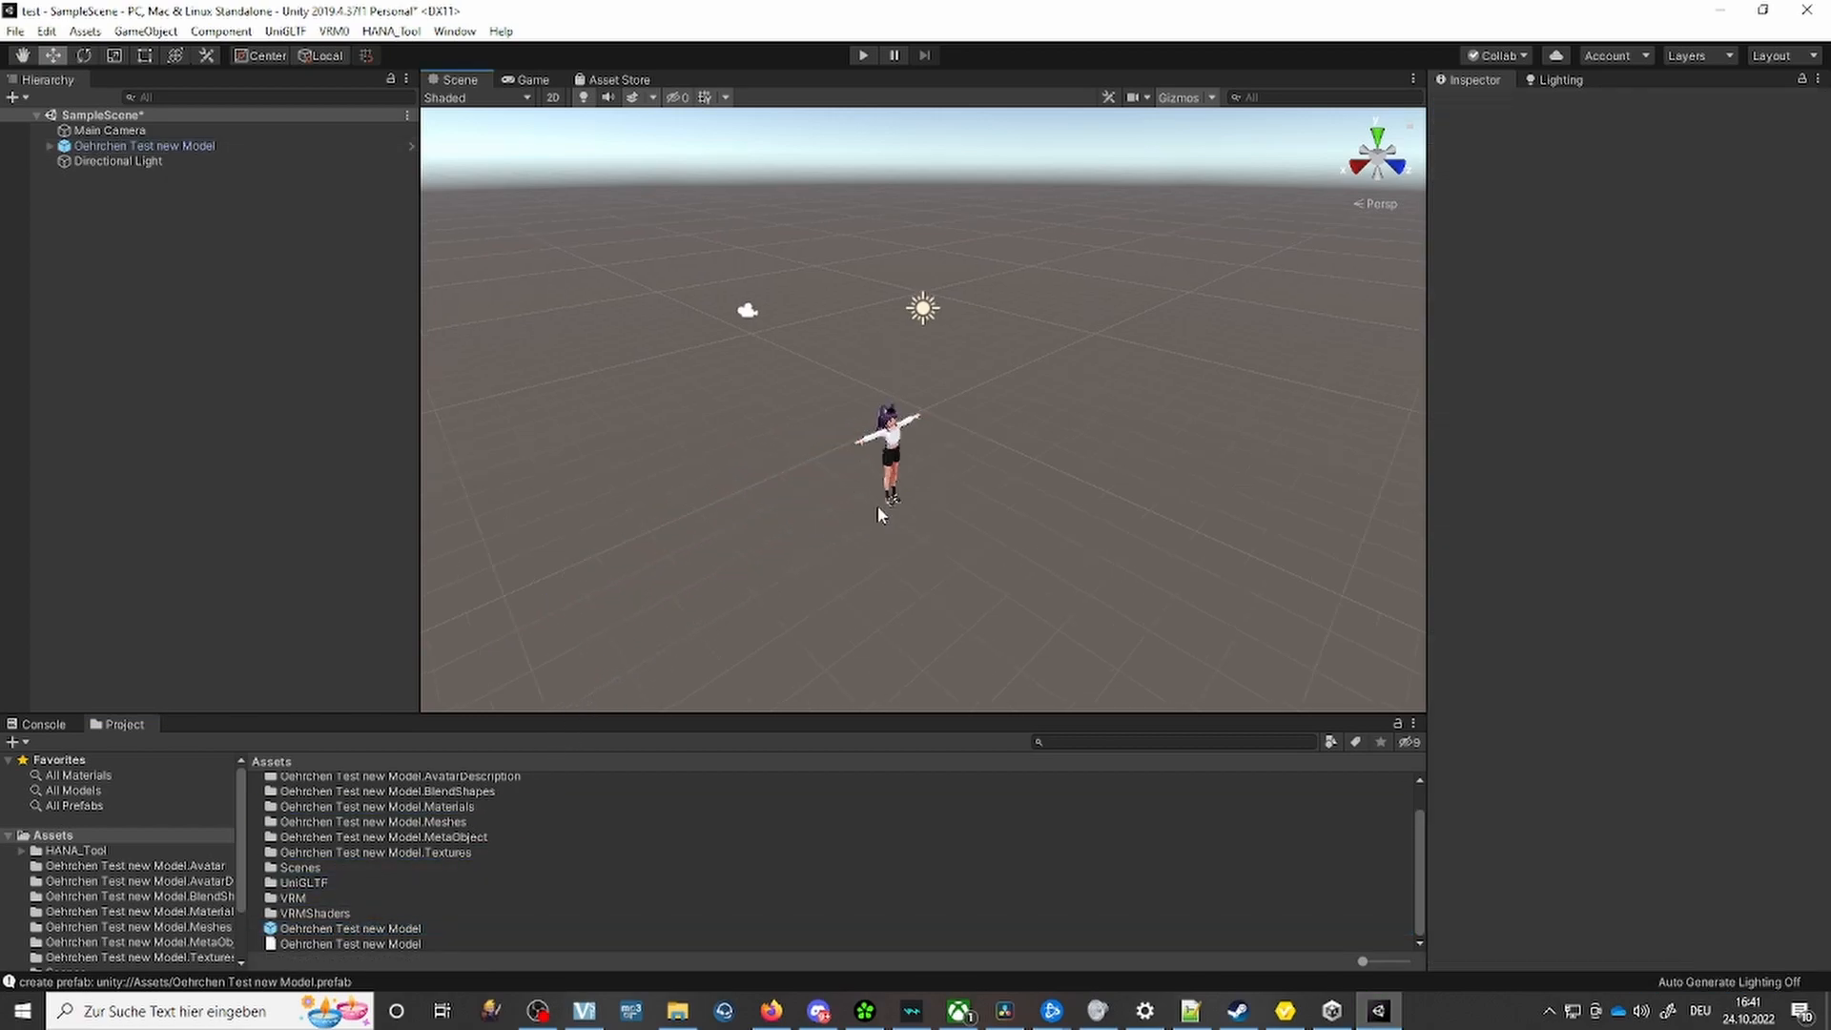
{"action": "middle_click_drag", "start_coordinate": [981, 544], "coordinate": [1040, 493]}
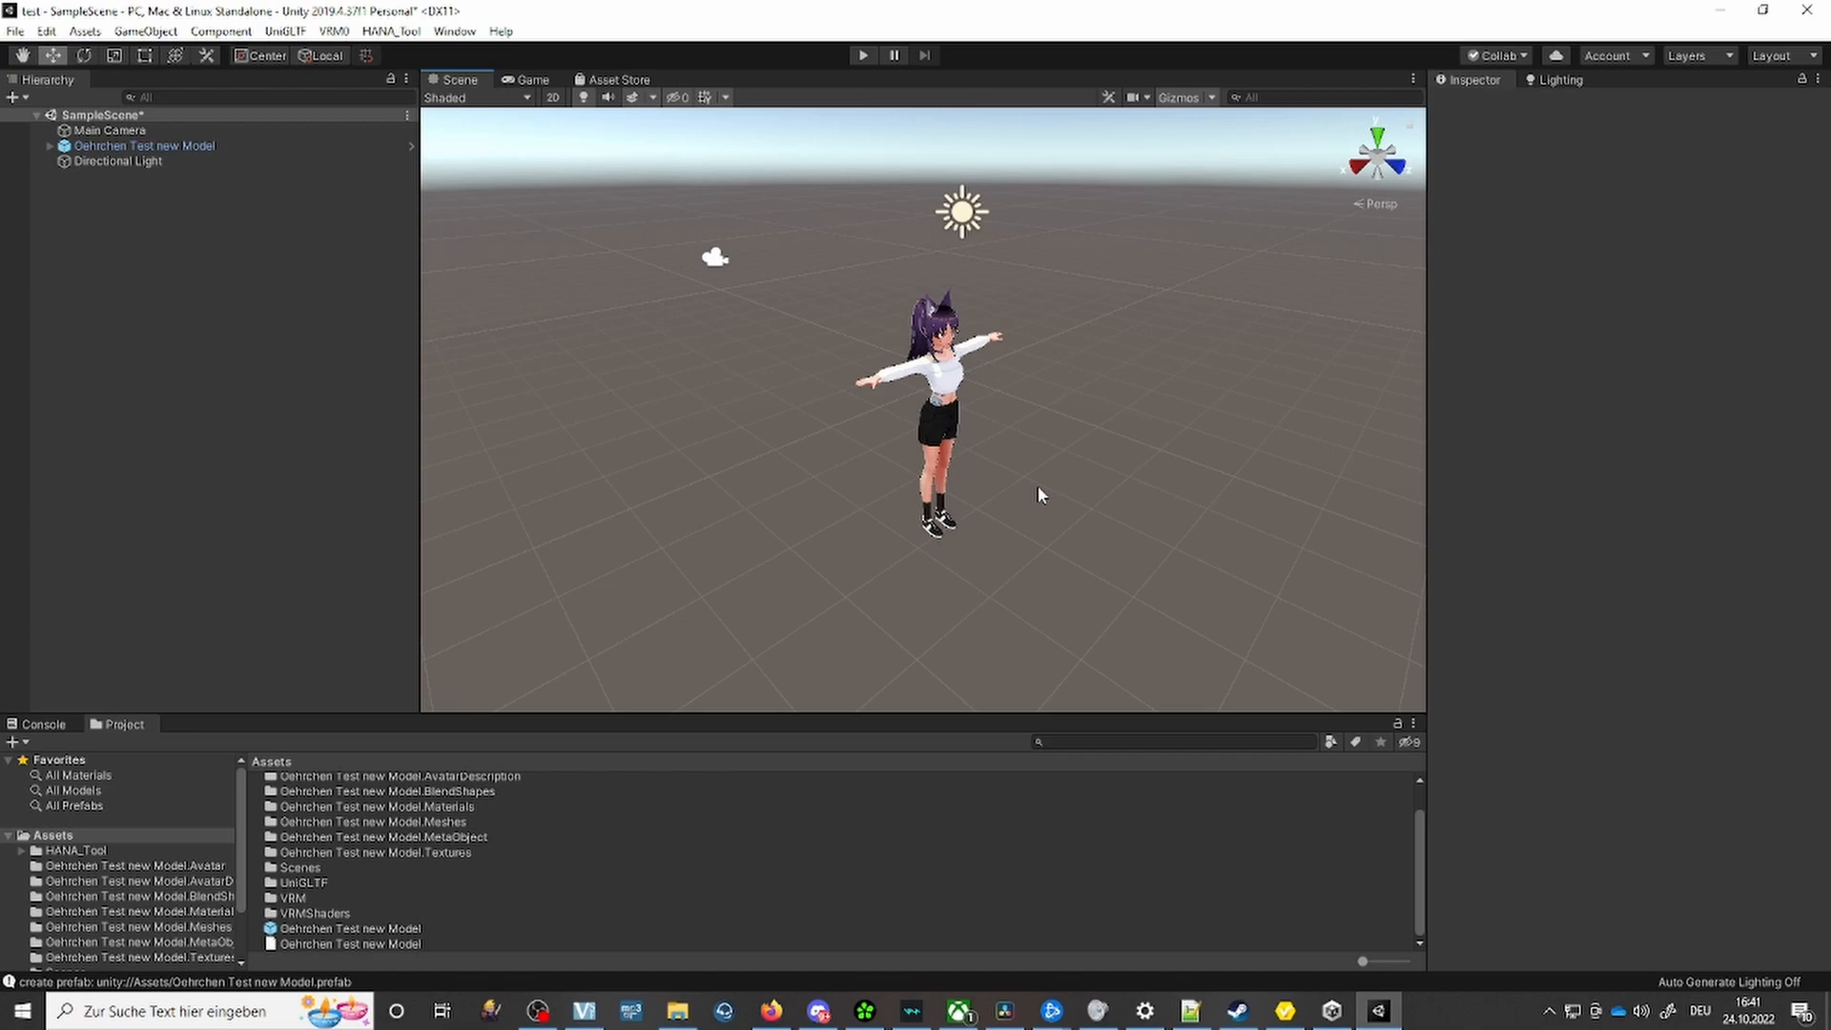
Use the HANA_Tool Reader to add the PerfectSync_VRoid_v1_0_0_Female.txt blend shapes to the avatar's Face mesh.
{"action": "left_click", "coordinate": [403, 35]}
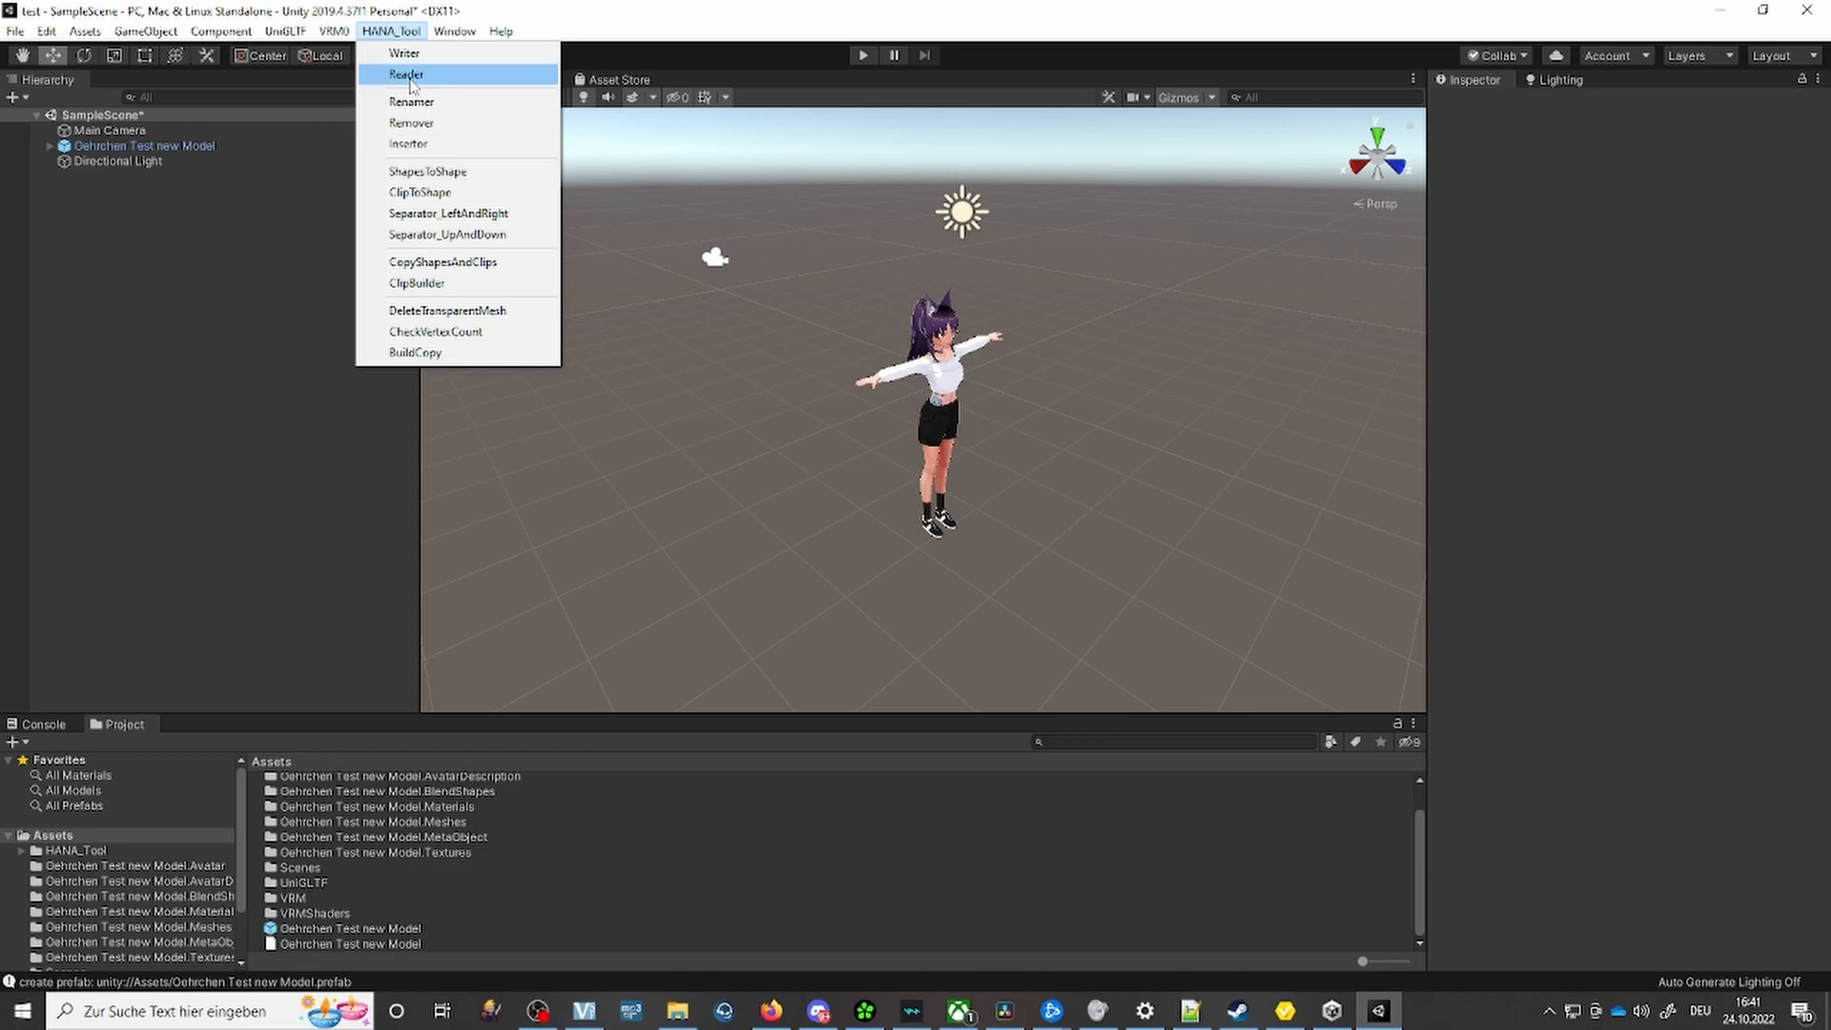
{"action": "left_click", "coordinate": [408, 76]}
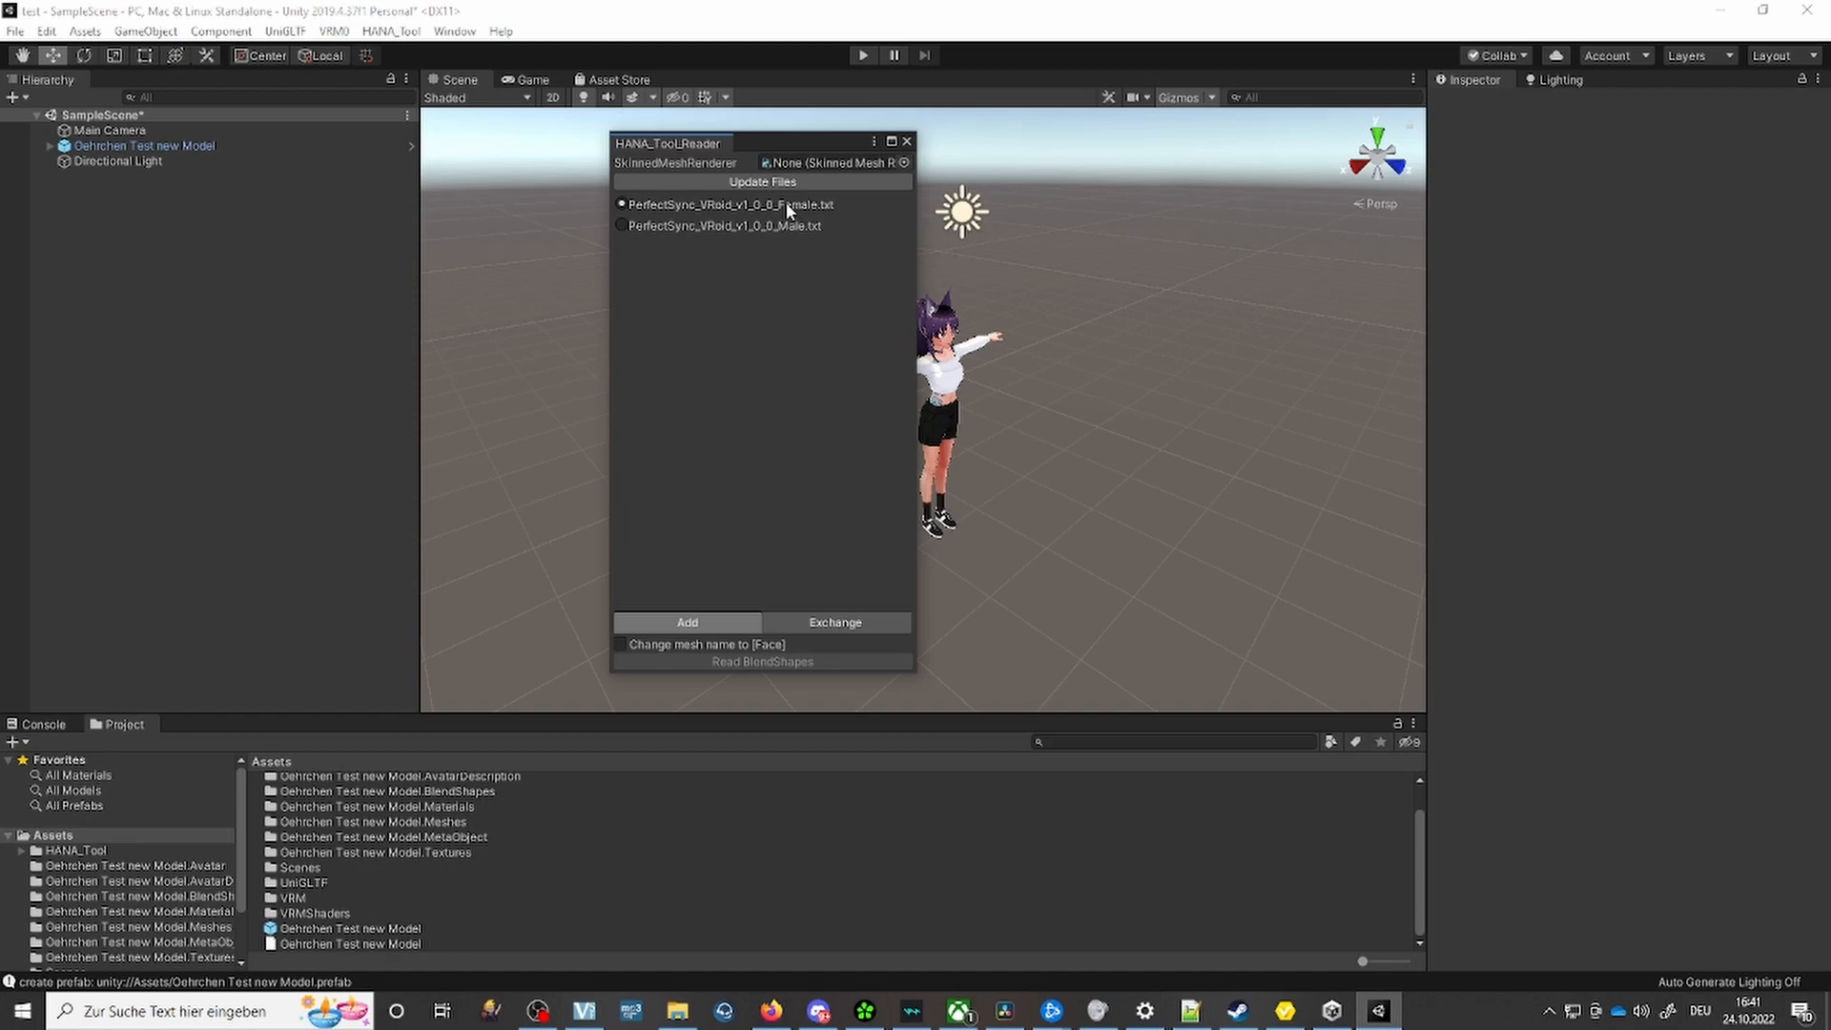
{"action": "left_click", "coordinate": [49, 147]}
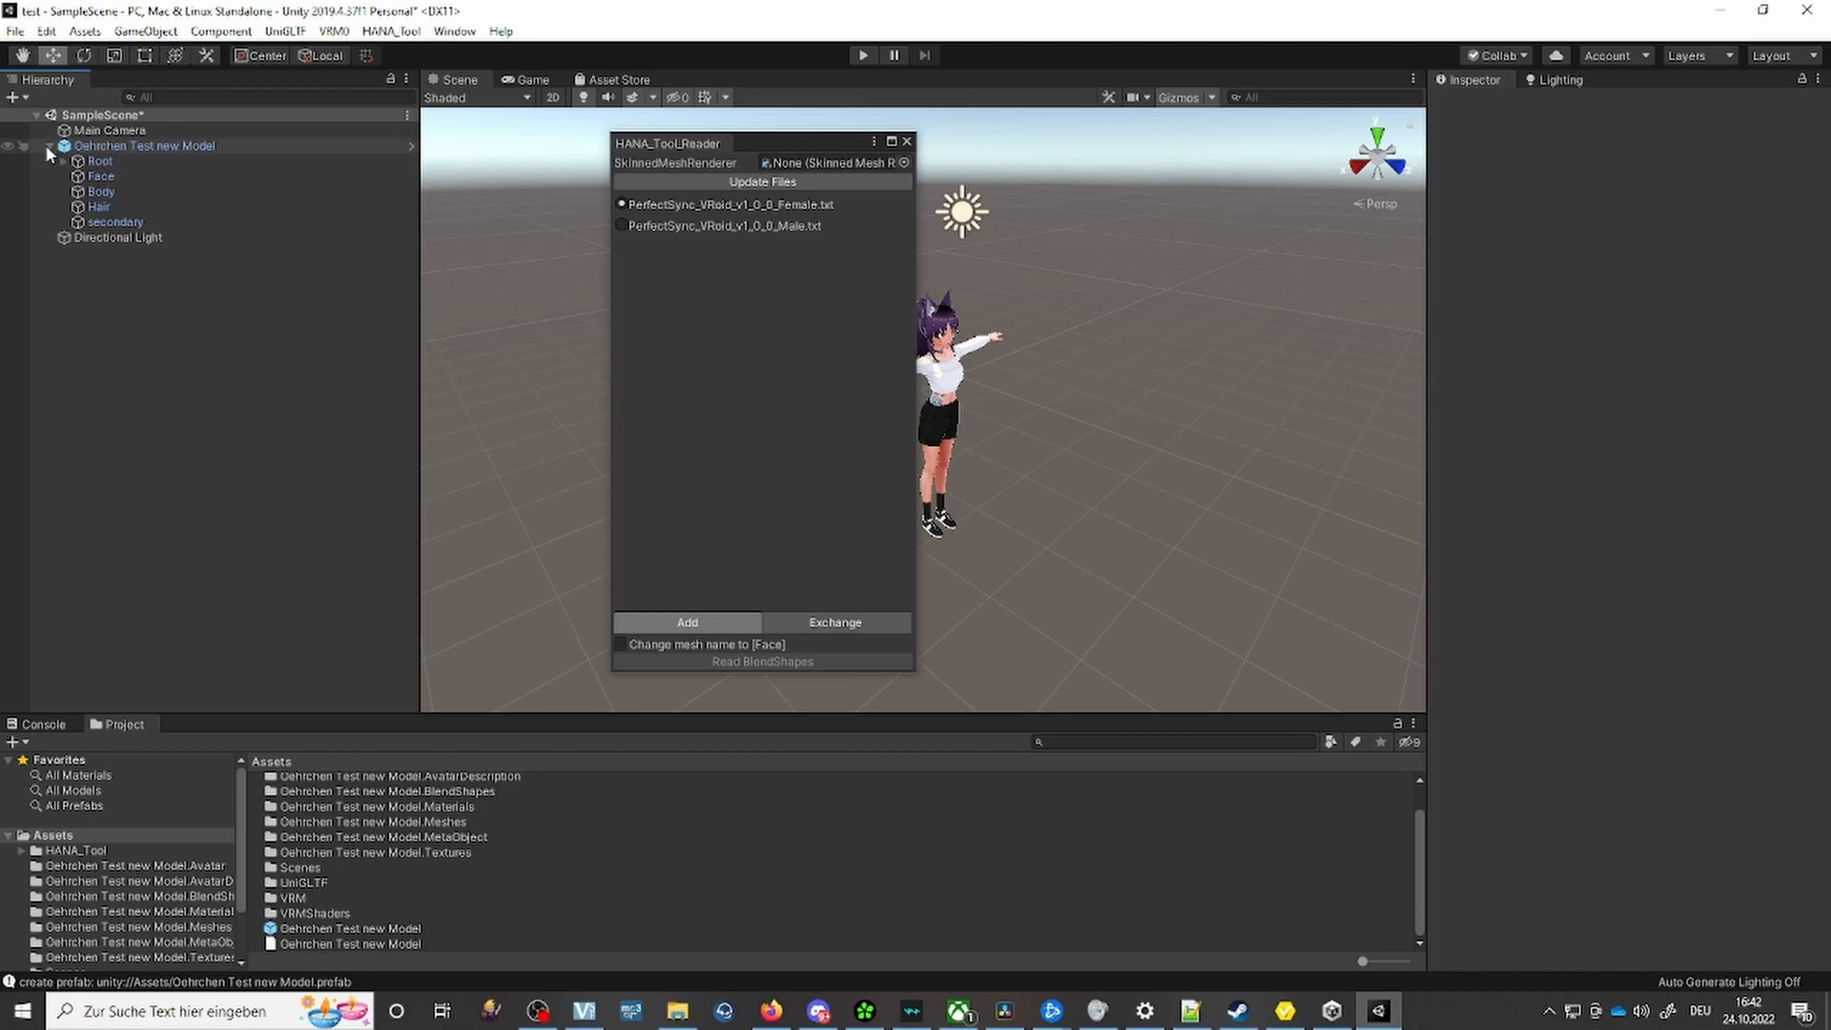
{"action": "left_click_drag", "start_coordinate": [91, 177], "coordinate": [788, 175]}
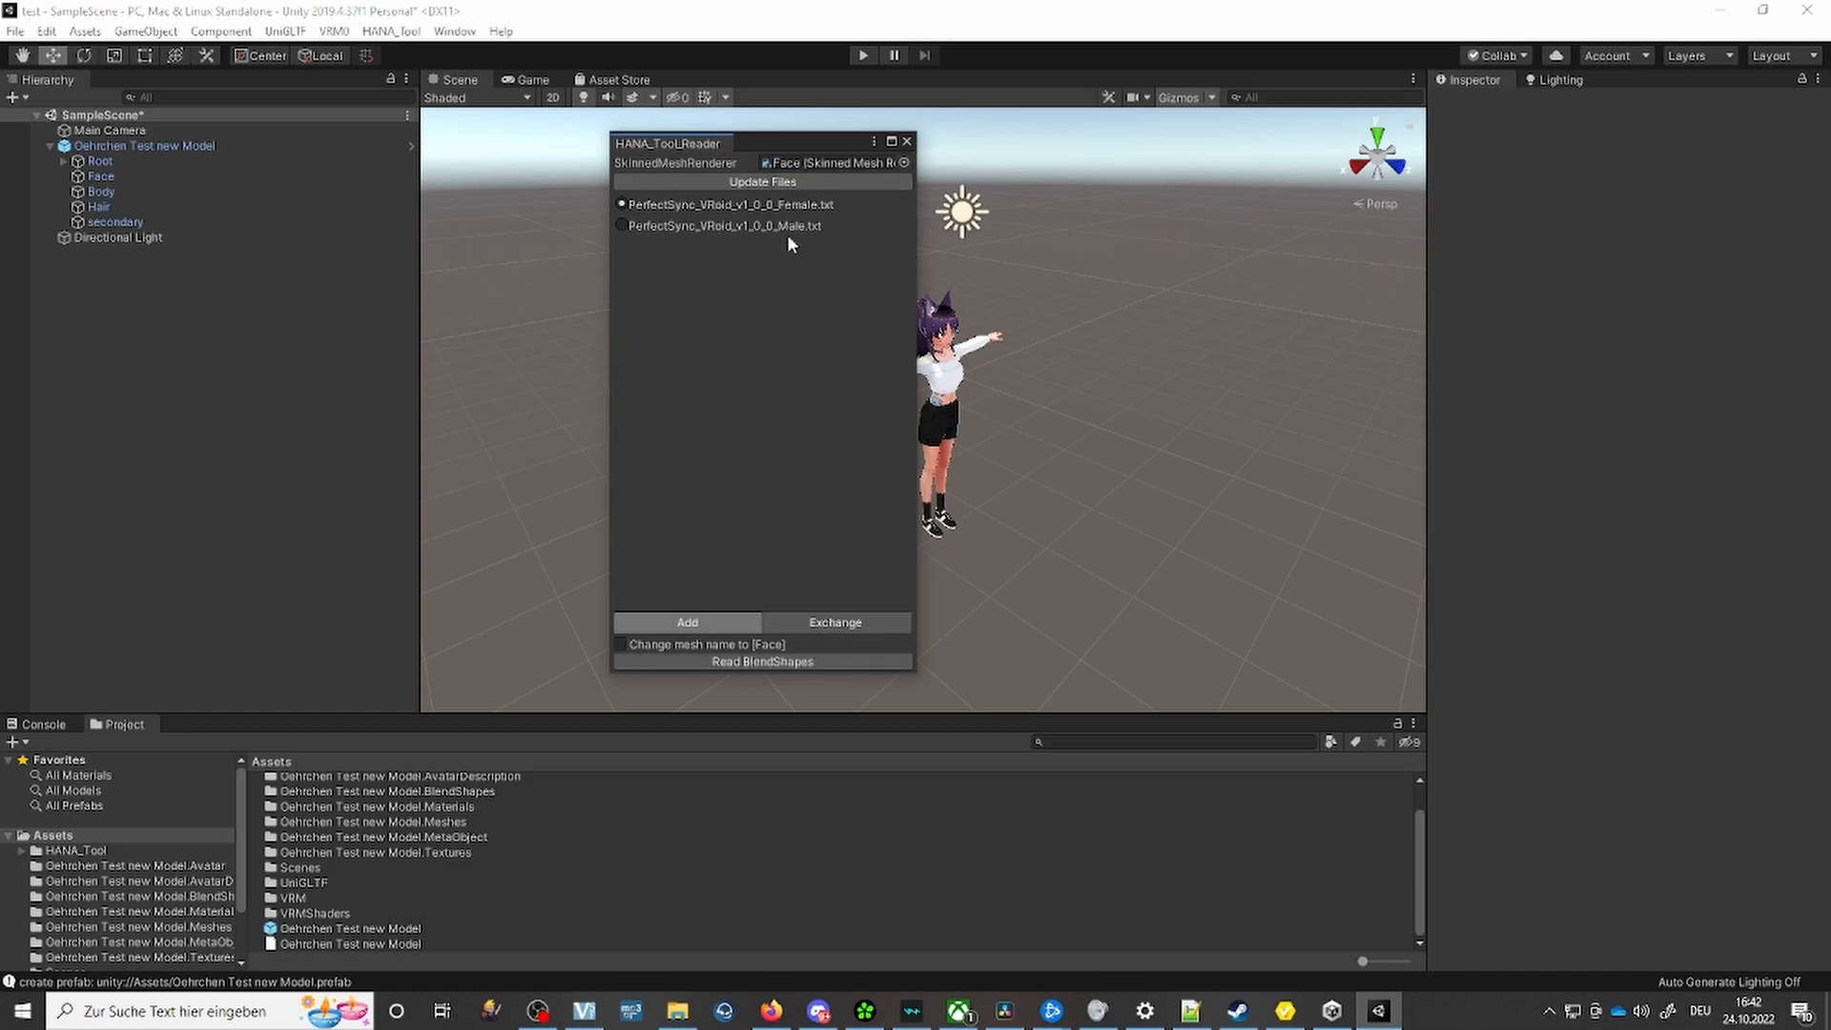
{"action": "left_click", "coordinate": [749, 662]}
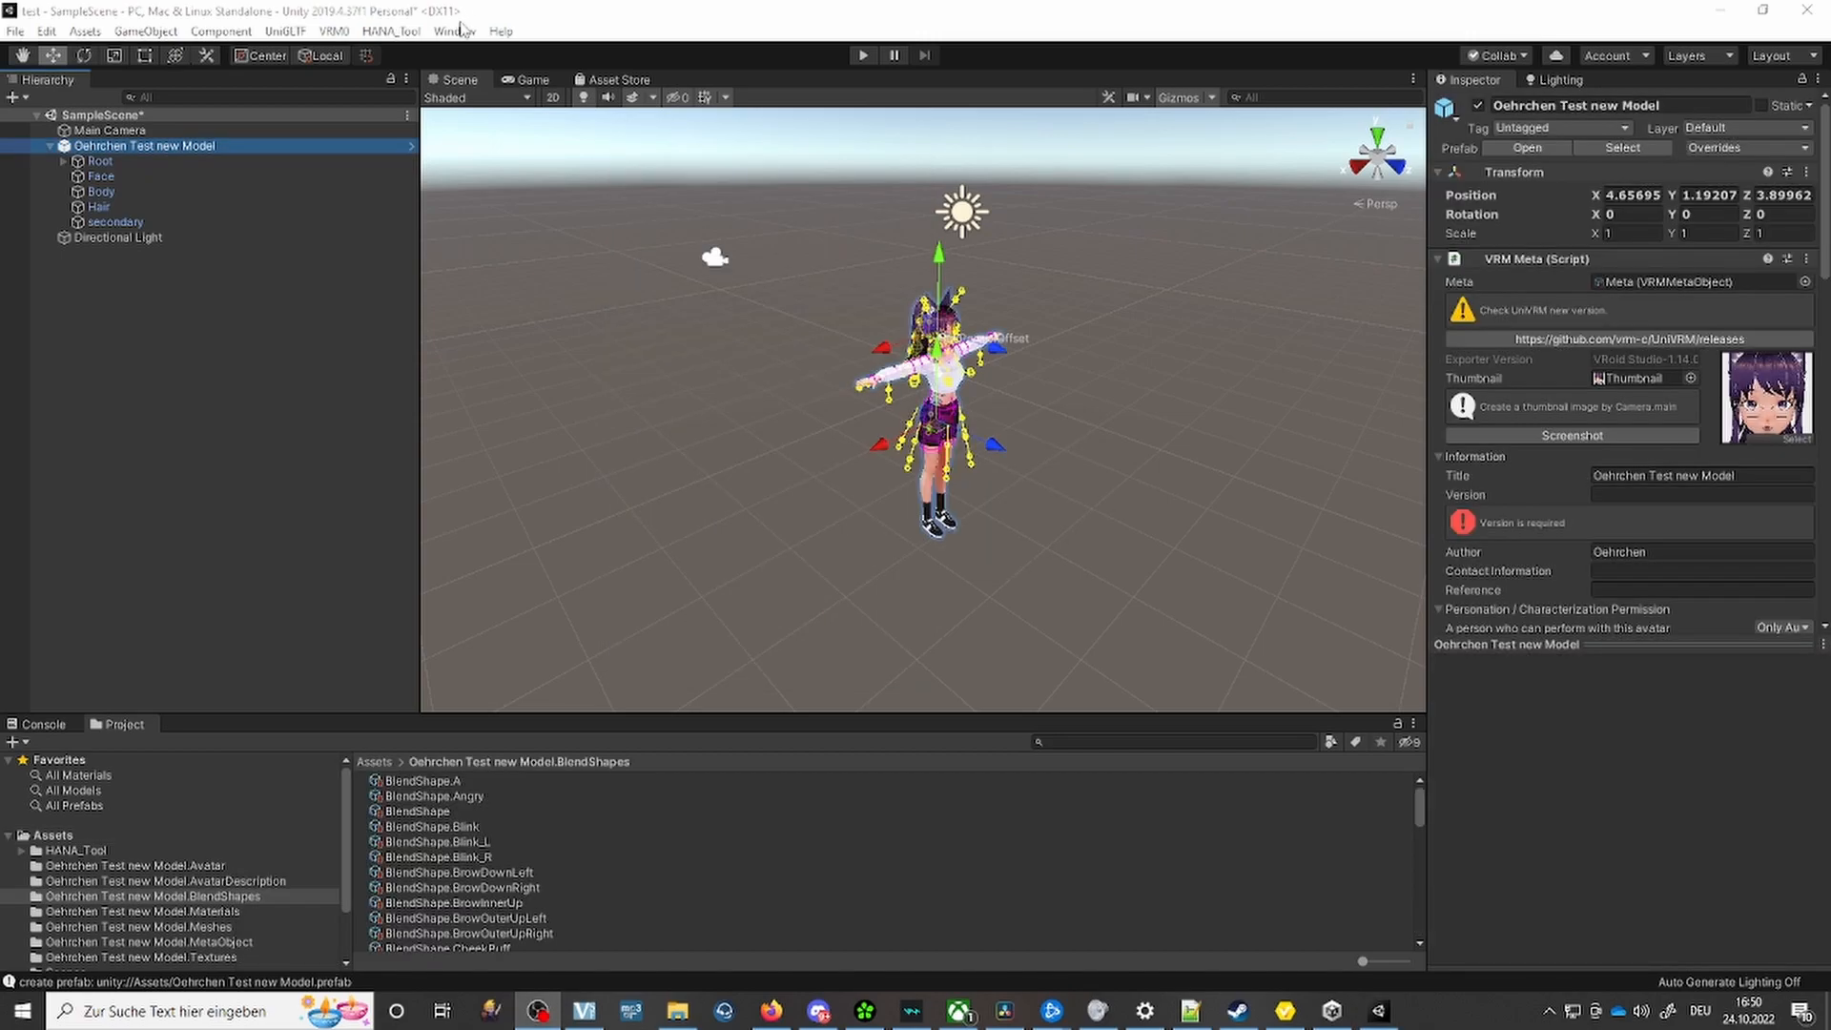
Build the blend shape clips for the Oehrchen Test new Model avatar with the HANA_Tool ClipBuilder, using the VRoid defaults.
{"action": "left_click", "coordinate": [406, 35]}
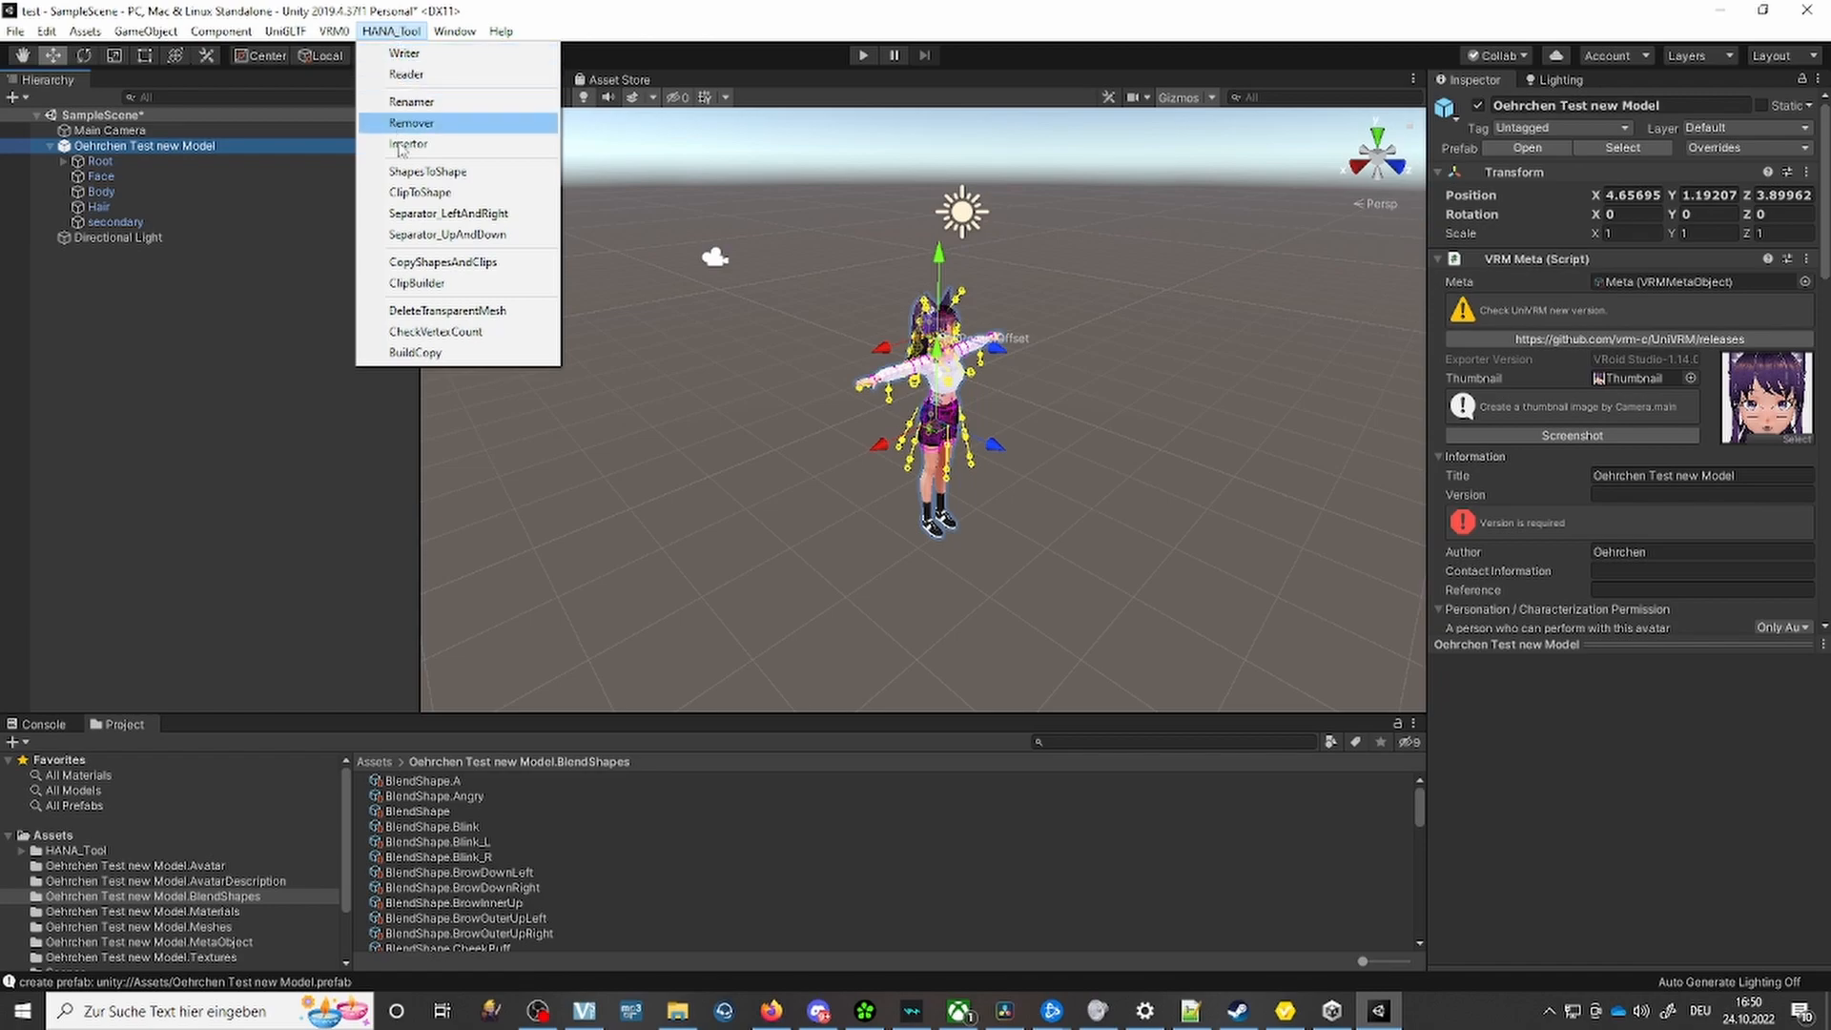
{"action": "left_click", "coordinate": [416, 284]}
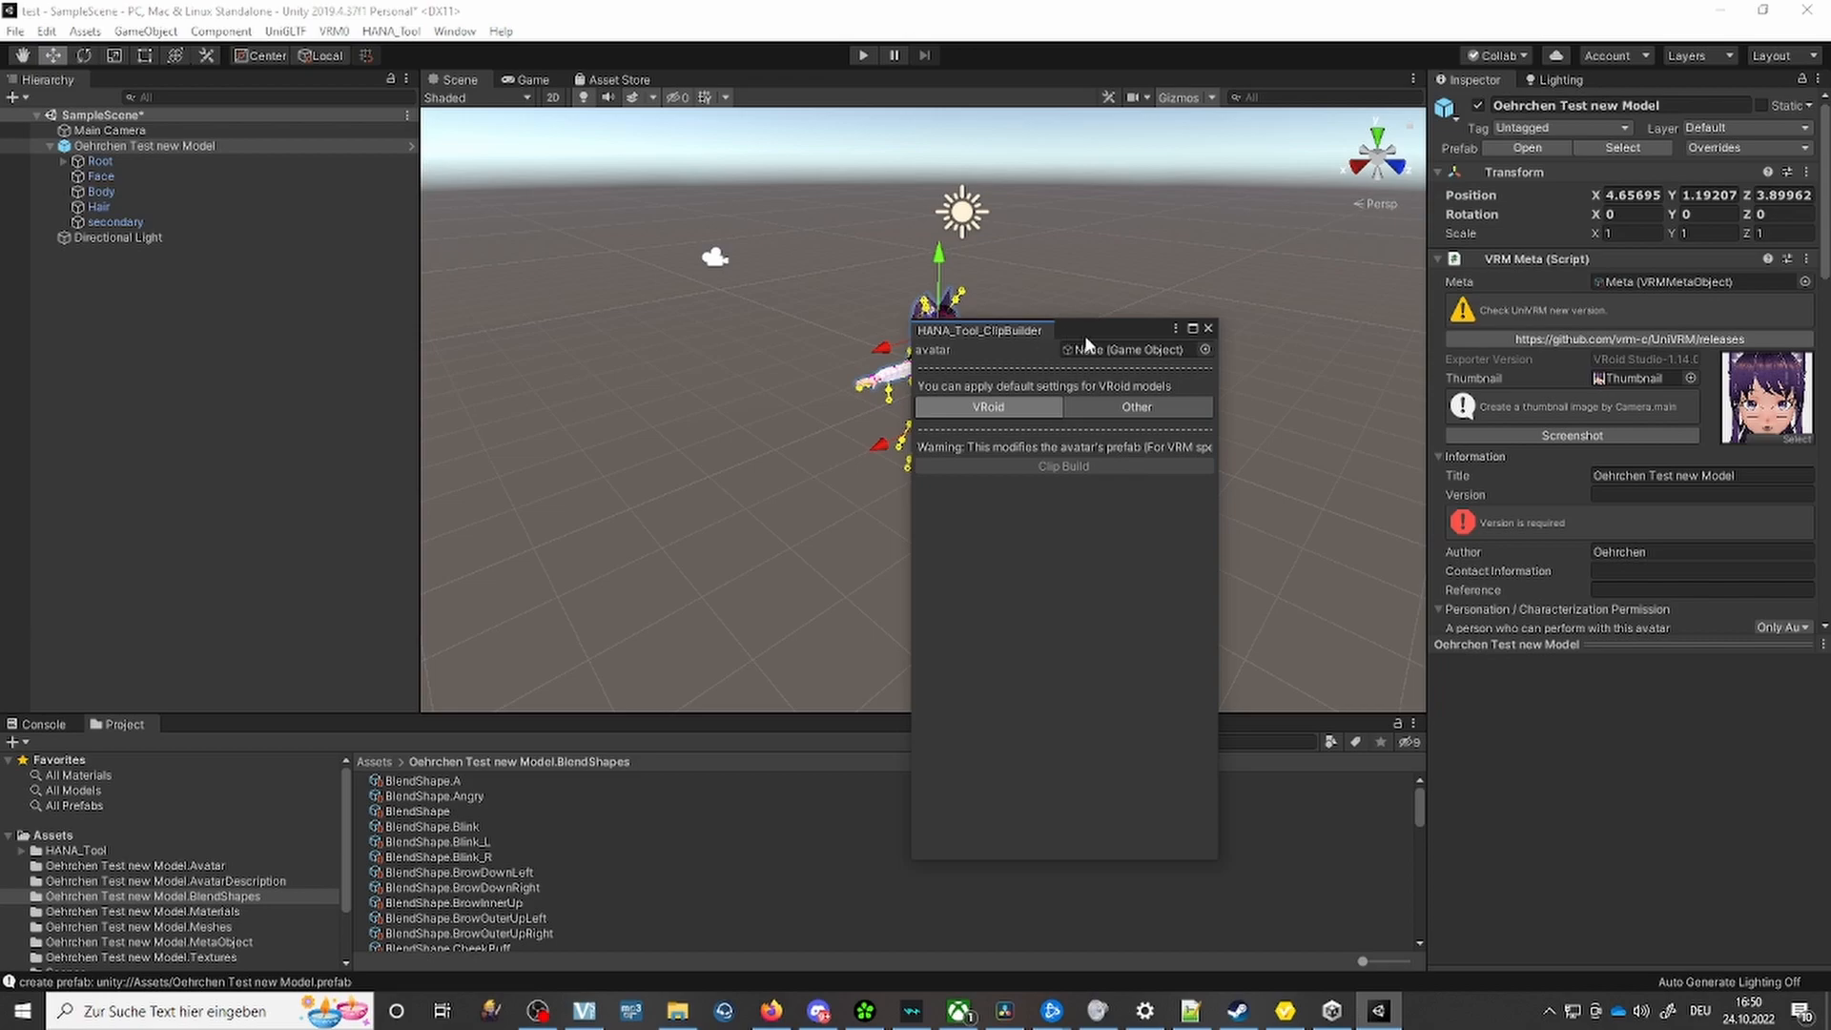
{"action": "left_click_drag", "start_coordinate": [109, 146], "coordinate": [1096, 357]}
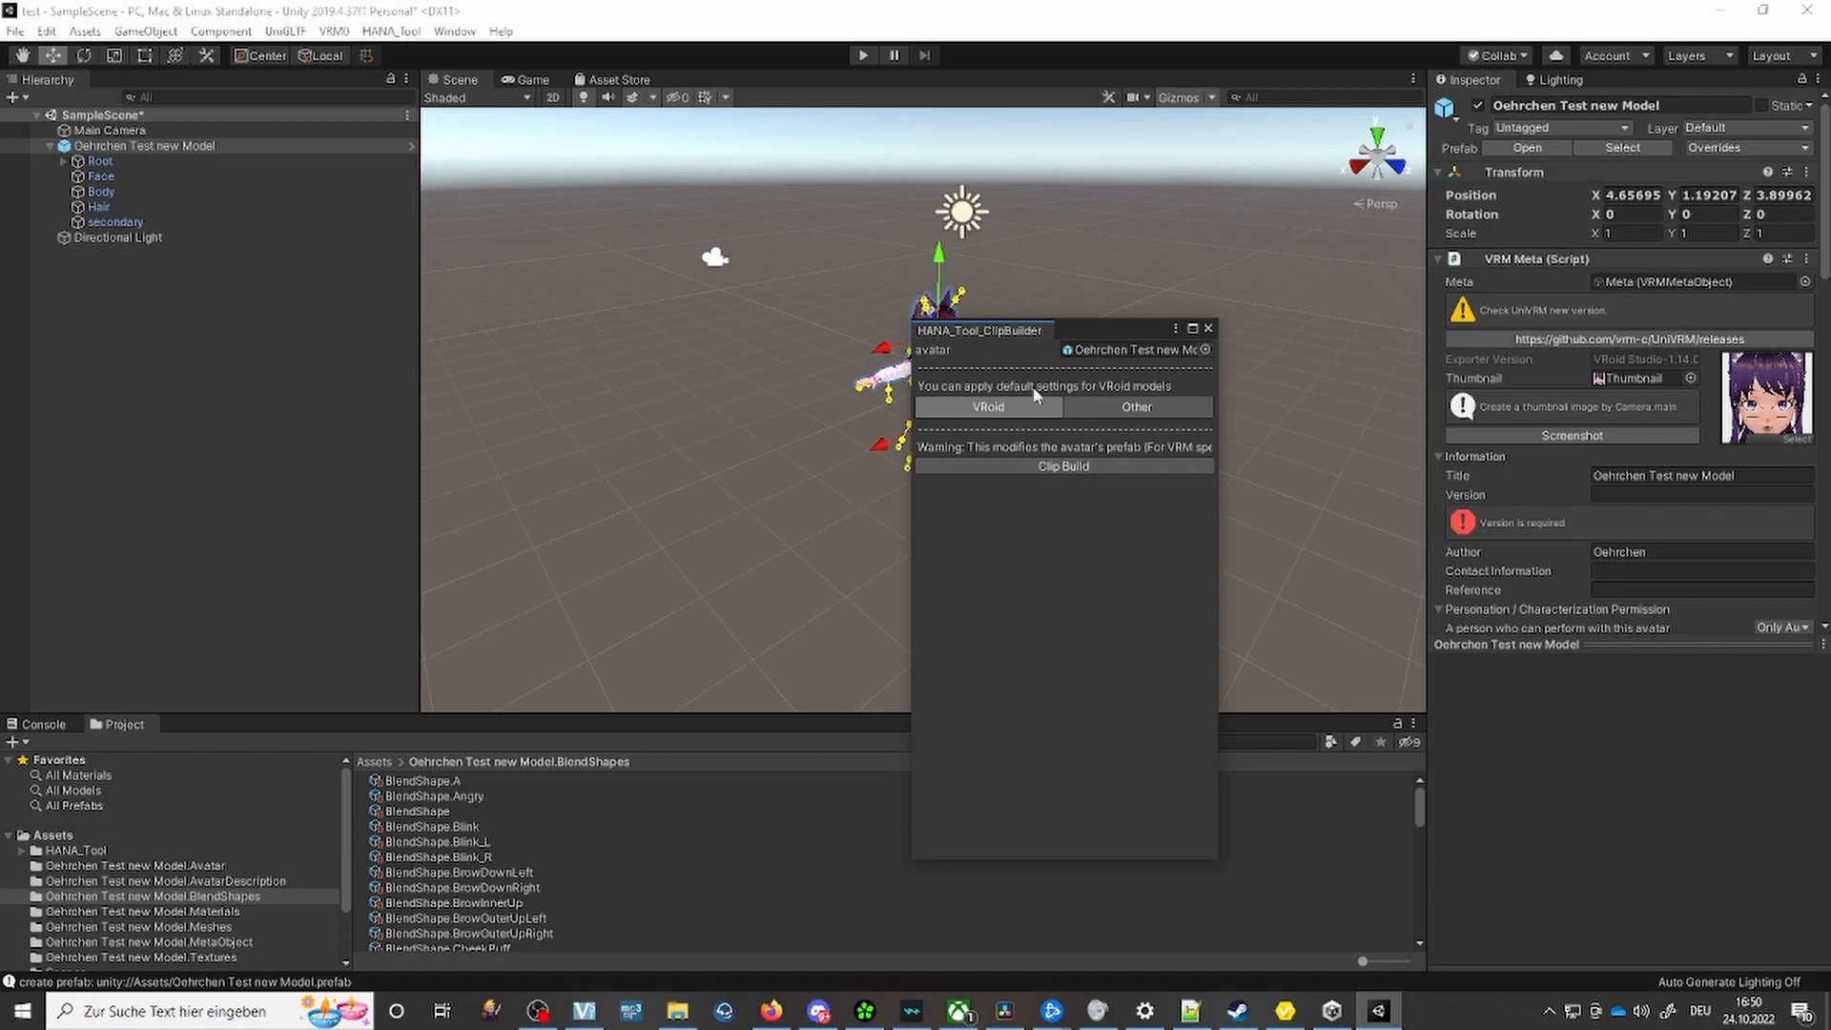
{"action": "left_click", "coordinate": [1047, 467]}
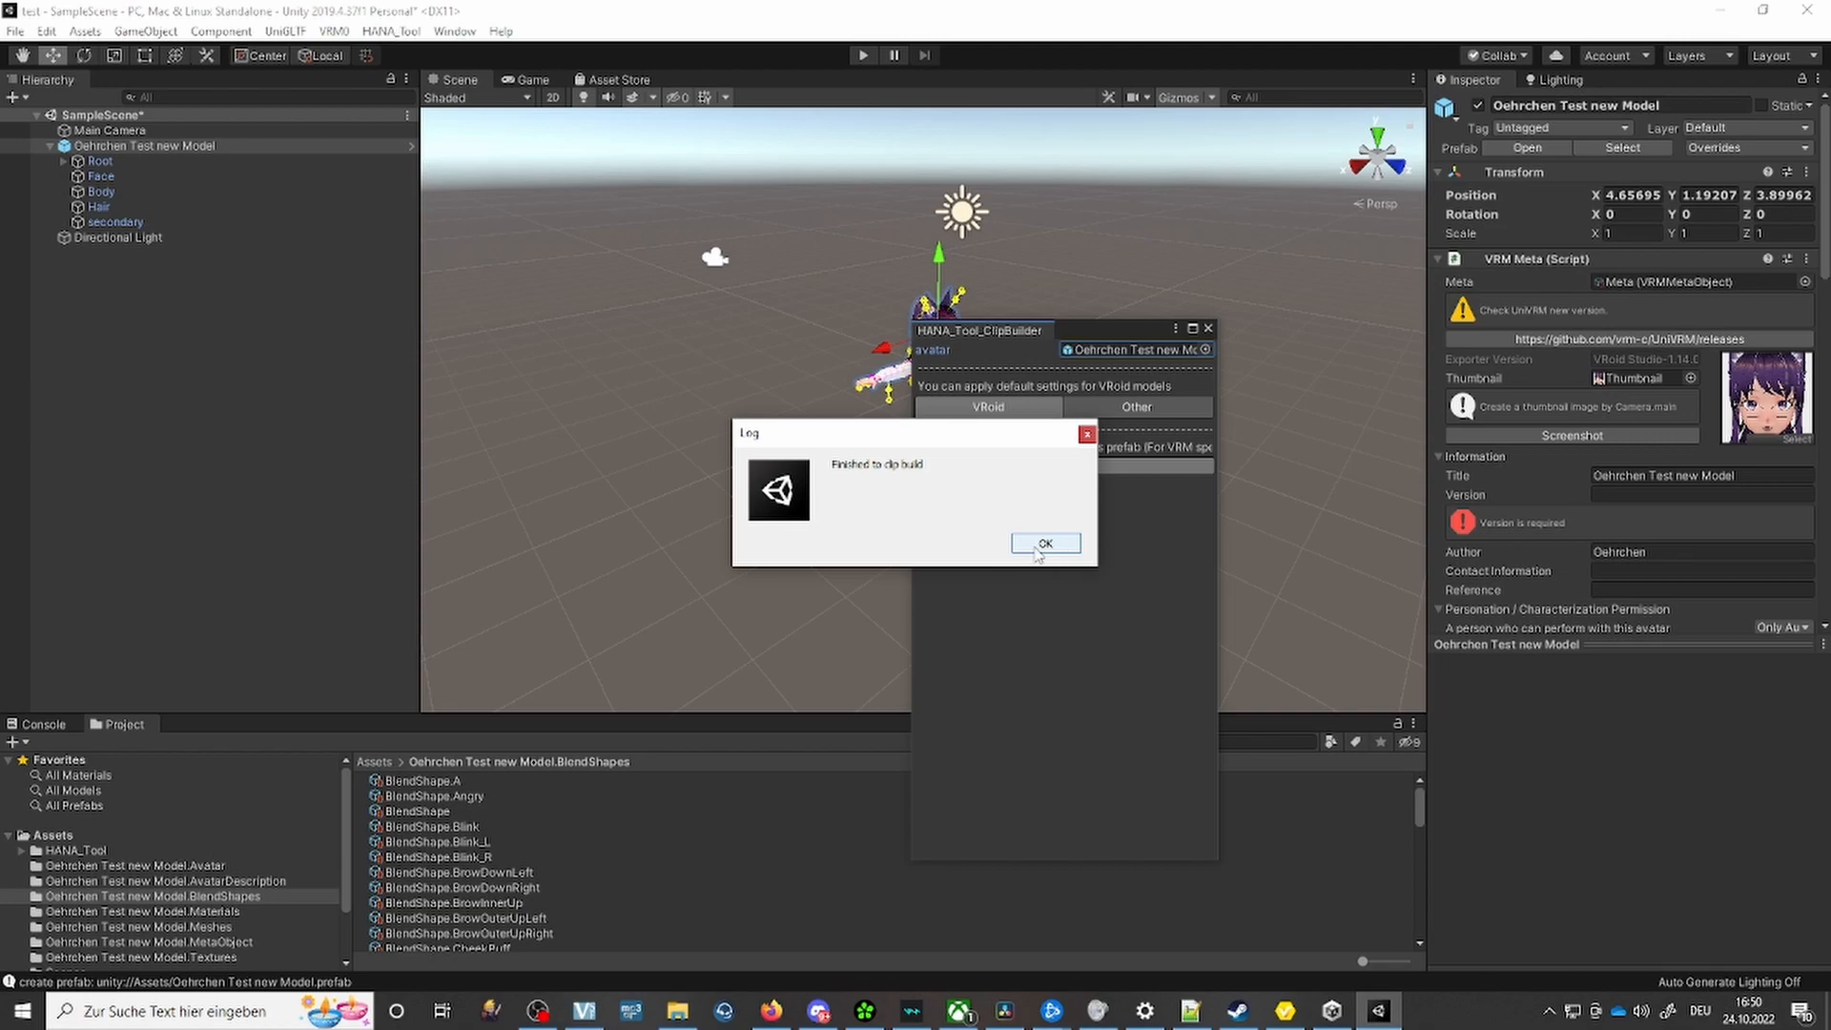
{"action": "left_click", "coordinate": [1039, 550]}
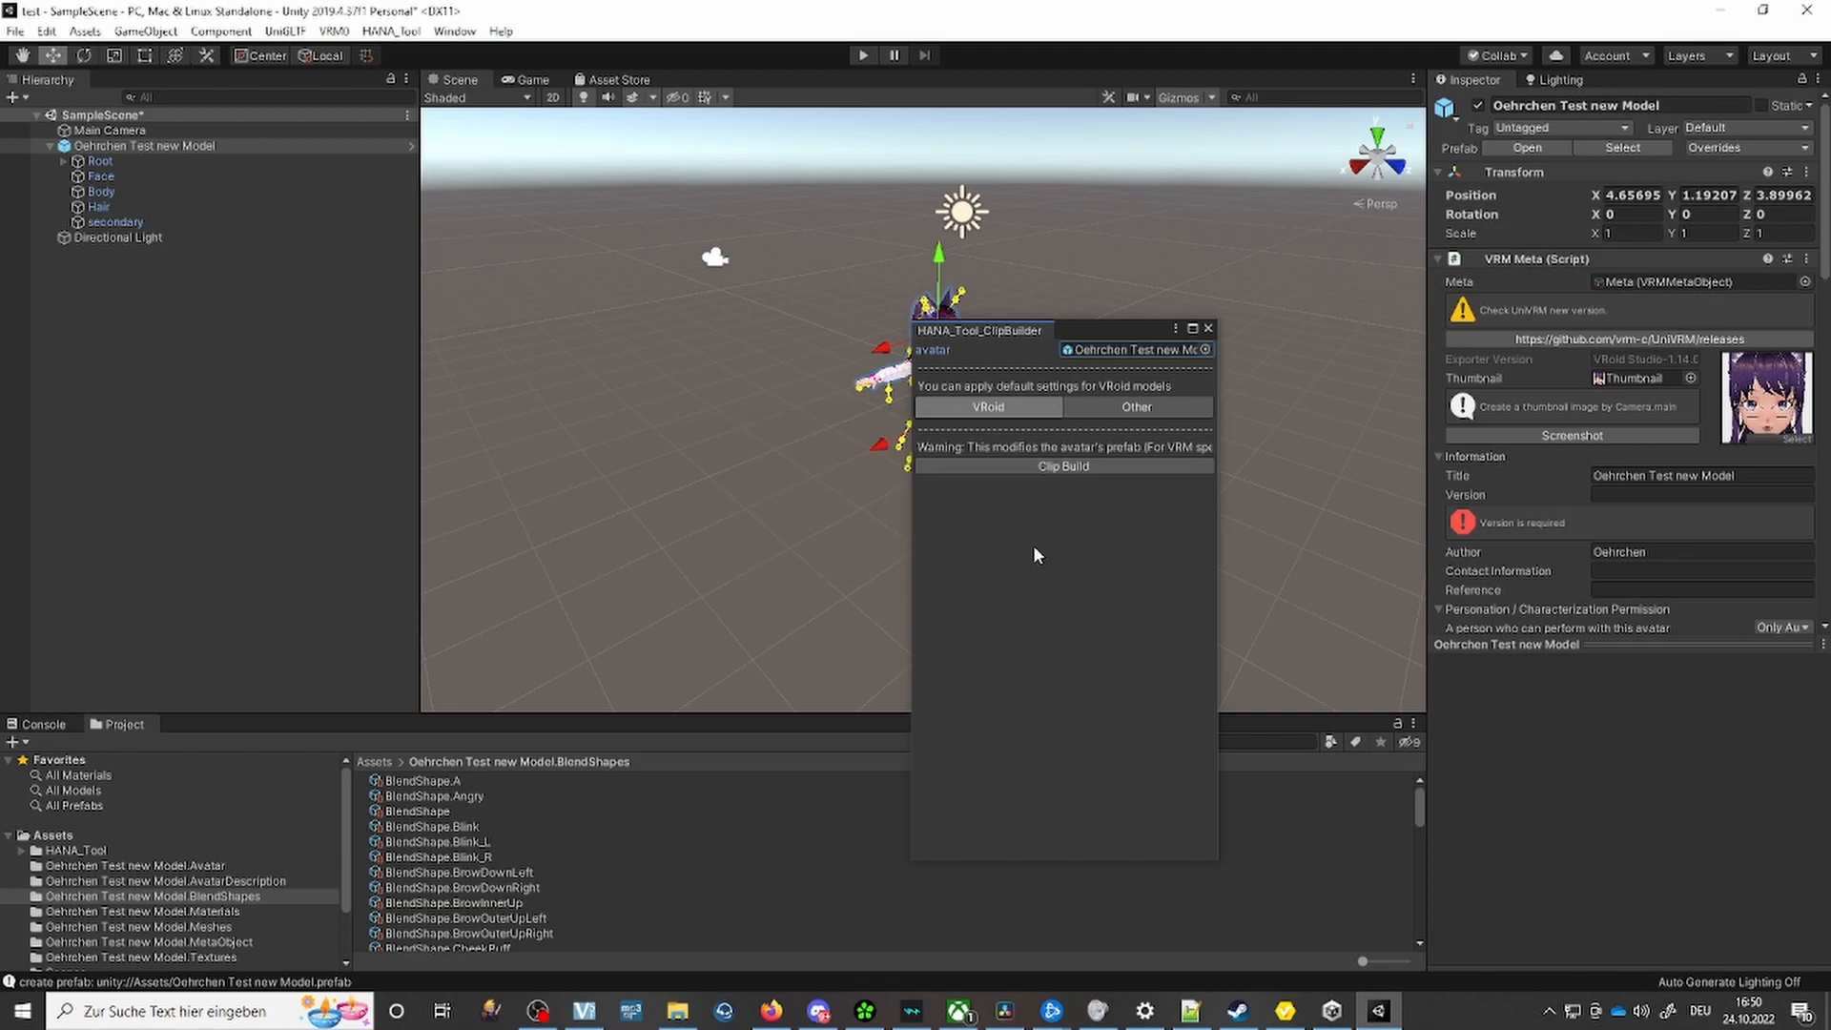
{"action": "left_click", "coordinate": [1207, 329]}
Look through the model's BlendShapes folder and open the BlendShape asset to inspect its clips.
{"action": "scroll", "coordinate": [502, 862], "scroll_direction": "down", "scroll_amount": 3}
{"action": "scroll", "coordinate": [501, 863], "scroll_direction": "down", "scroll_amount": 15}
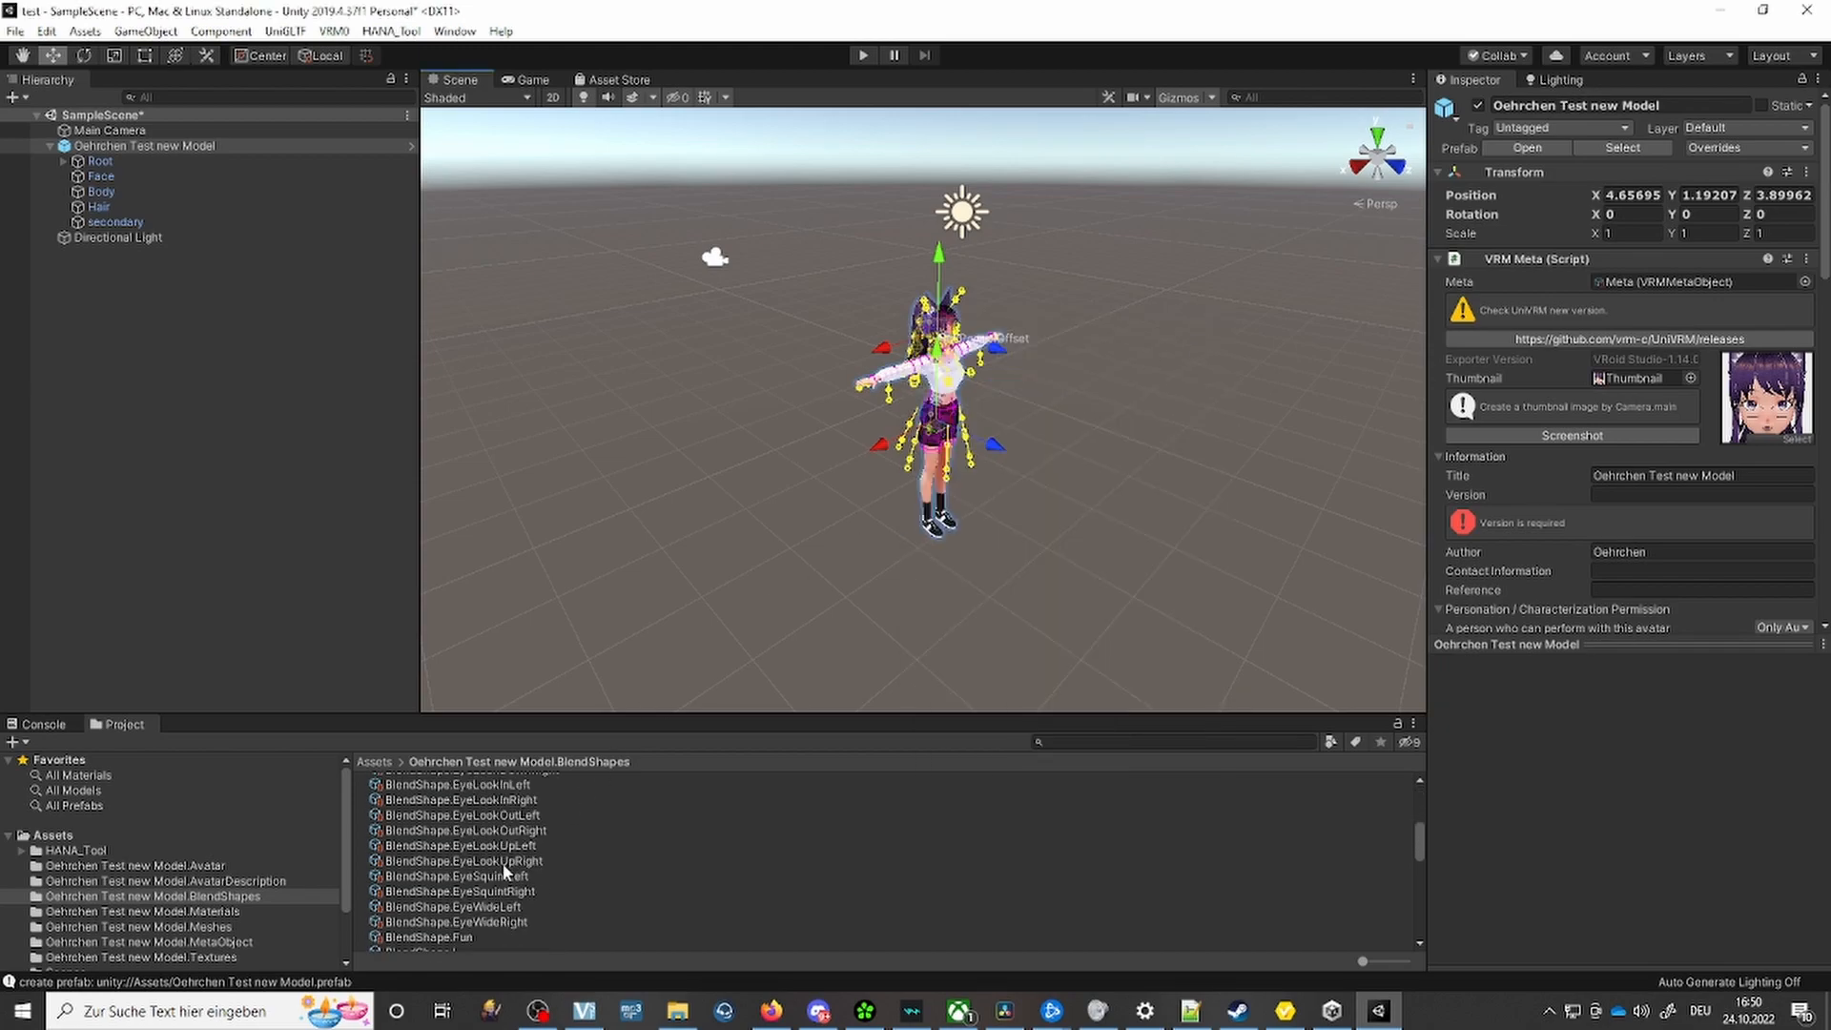
{"action": "scroll", "coordinate": [501, 862], "scroll_direction": "up", "scroll_amount": 15}
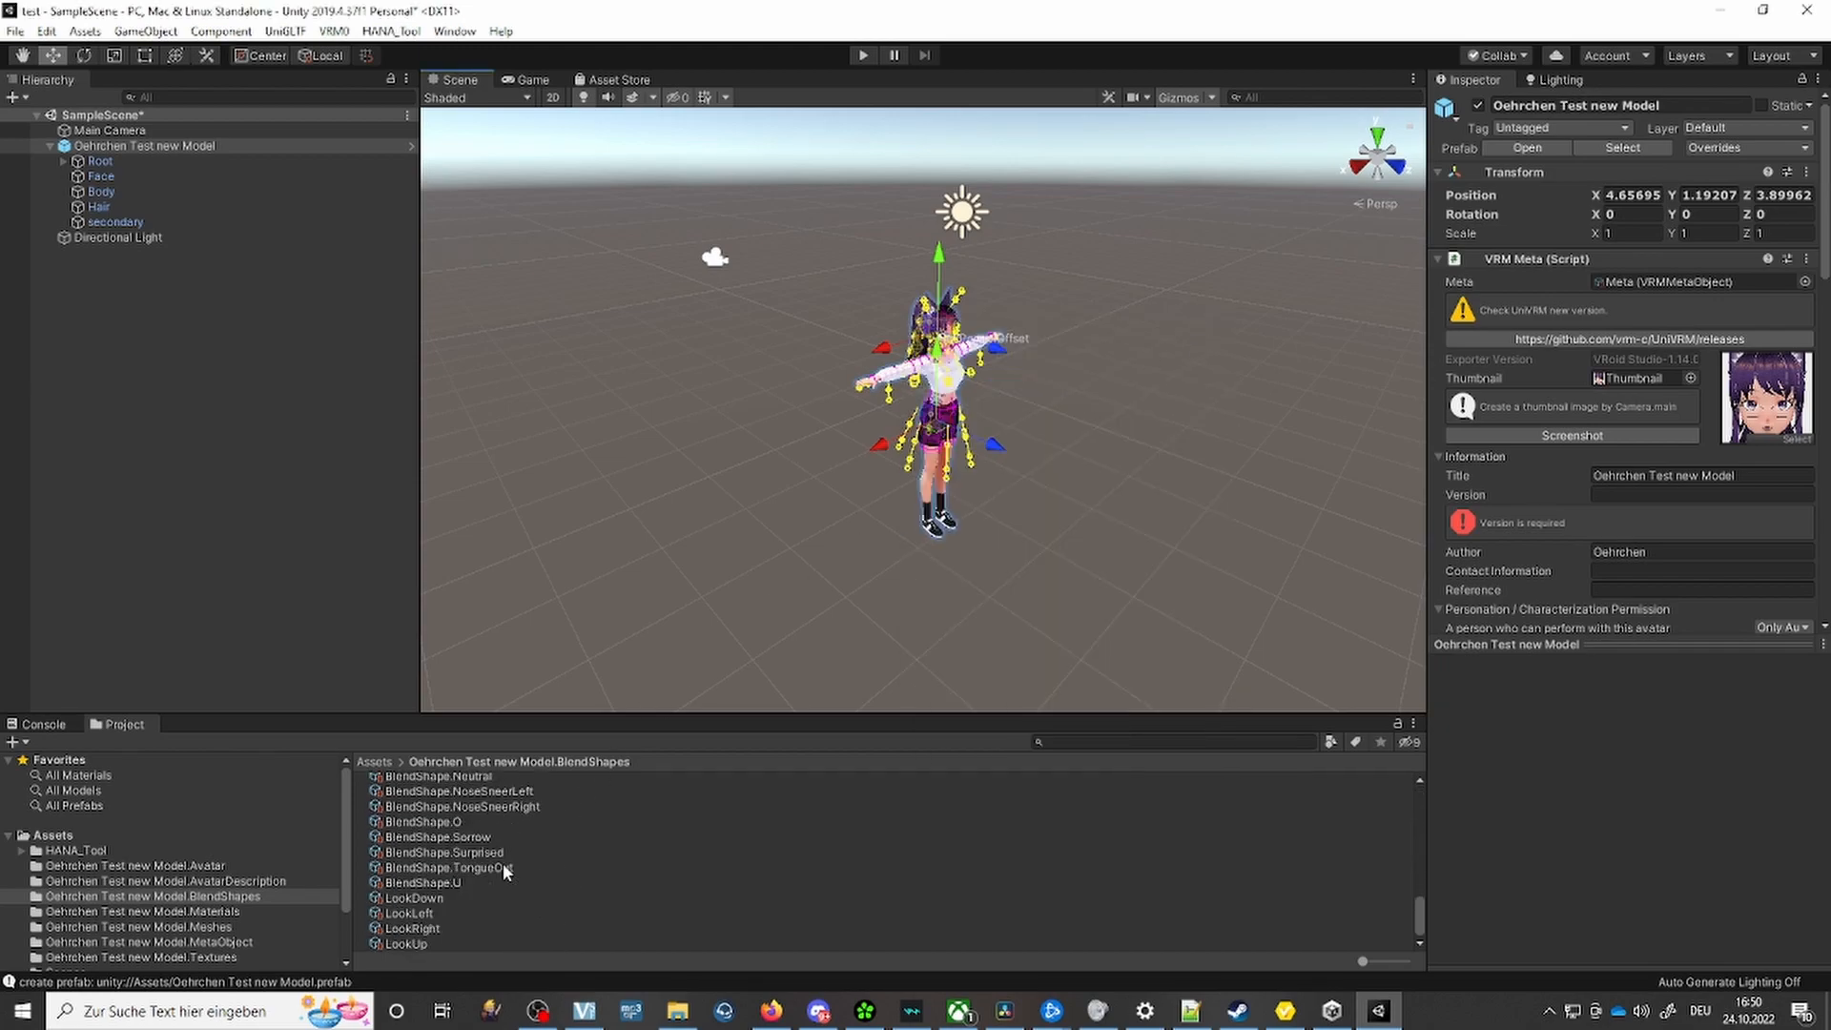
{"action": "left_click", "coordinate": [413, 810]}
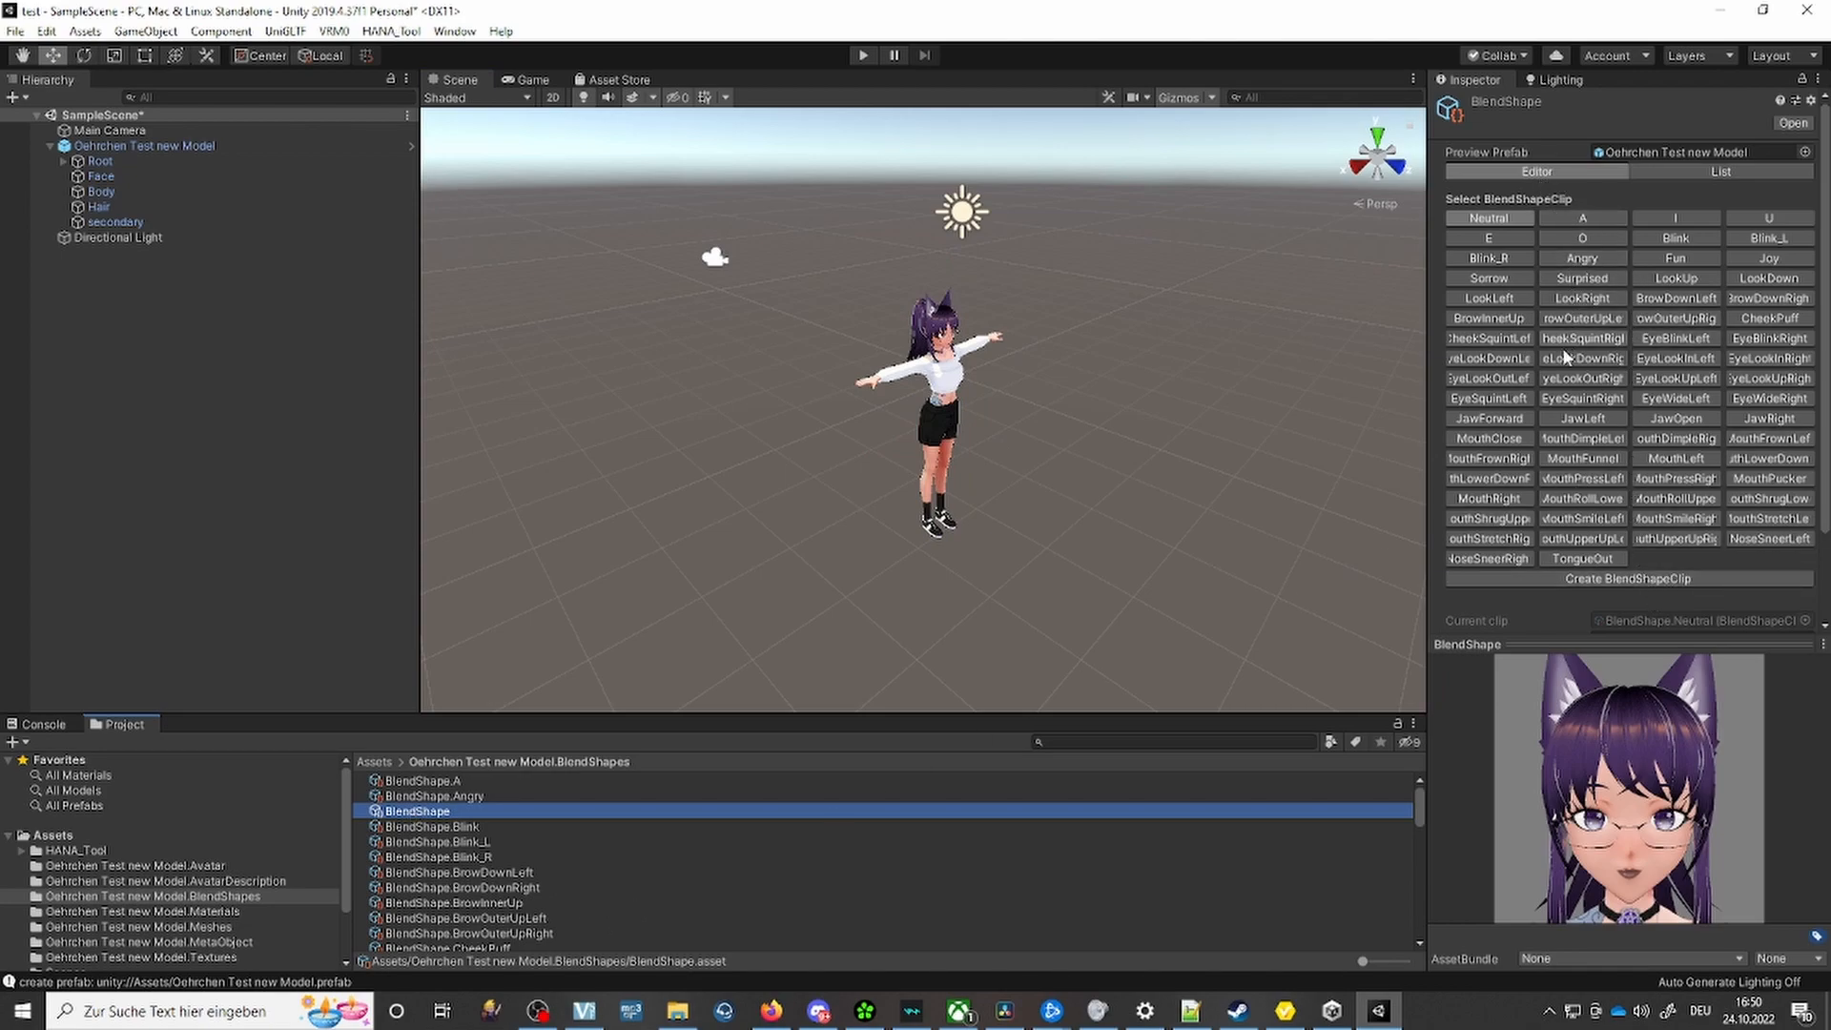
Preview the Angry and Blink_L clips on the avatar's face in the BlendShape asset and check the clip settings.
{"action": "scroll", "coordinate": [1612, 367], "scroll_direction": "down", "scroll_amount": 2}
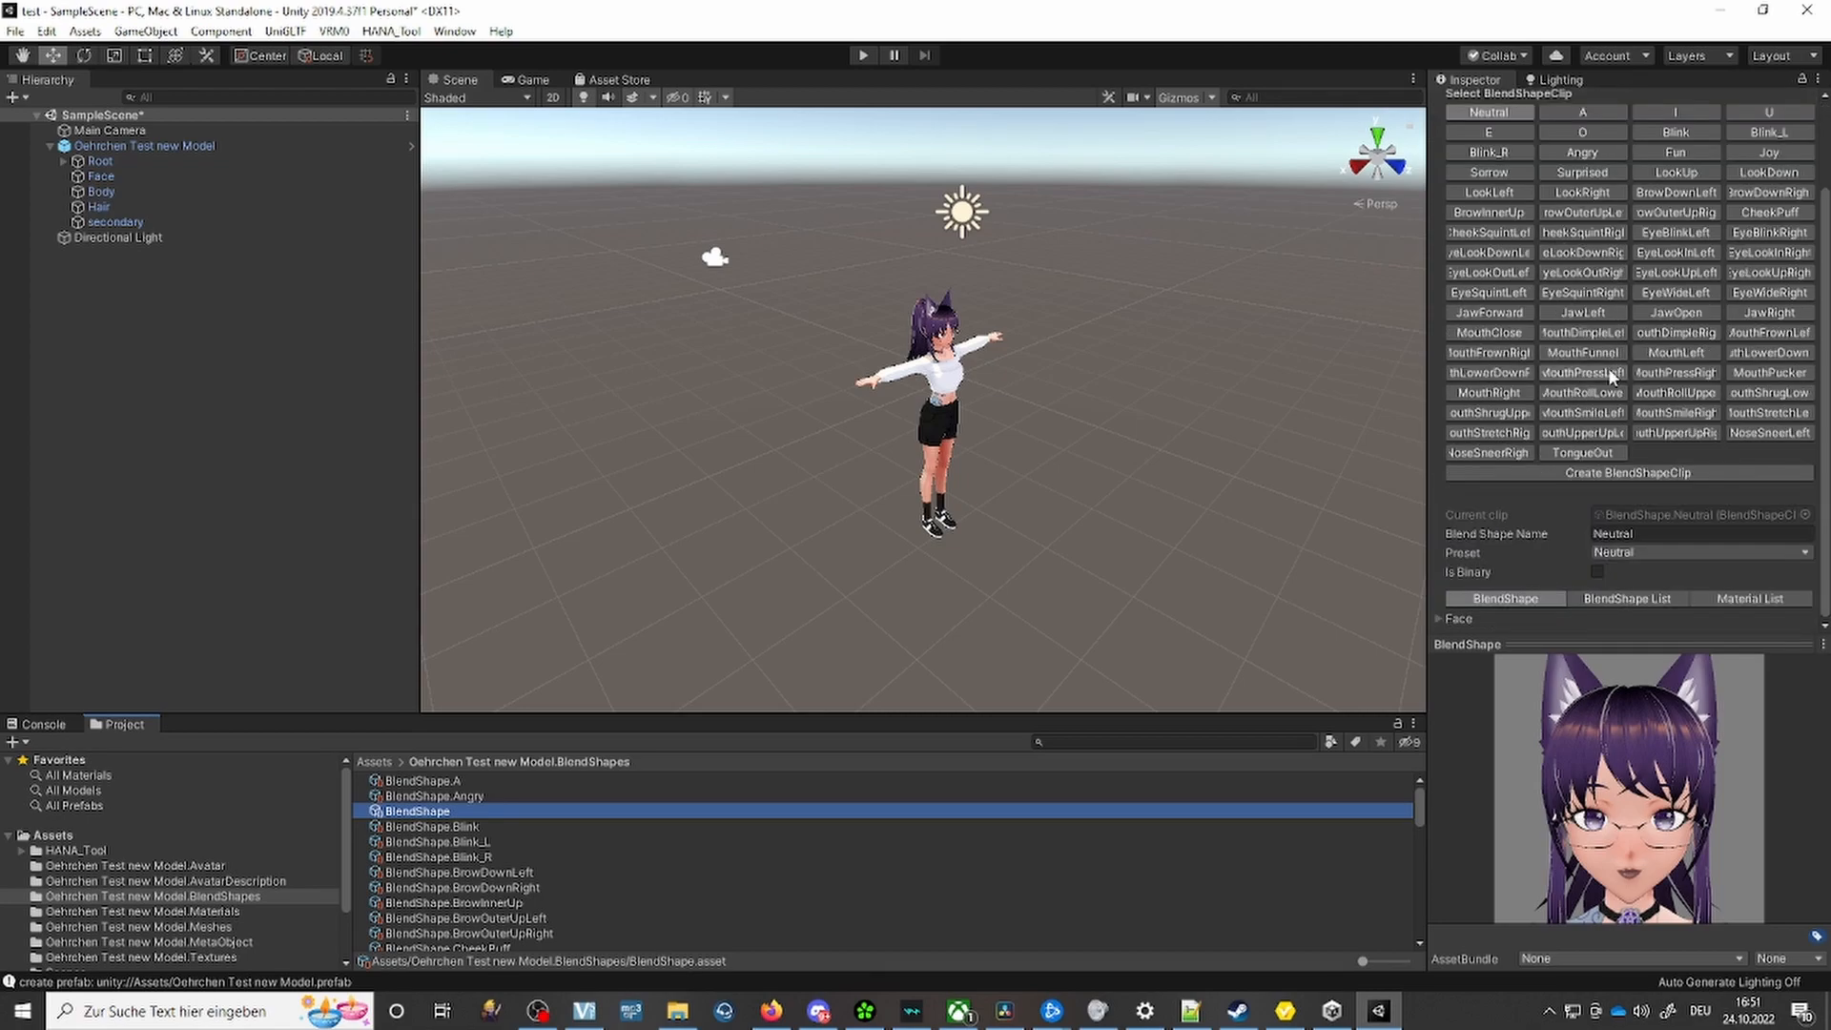
{"action": "scroll", "coordinate": [1612, 379], "scroll_direction": "up", "scroll_amount": 2}
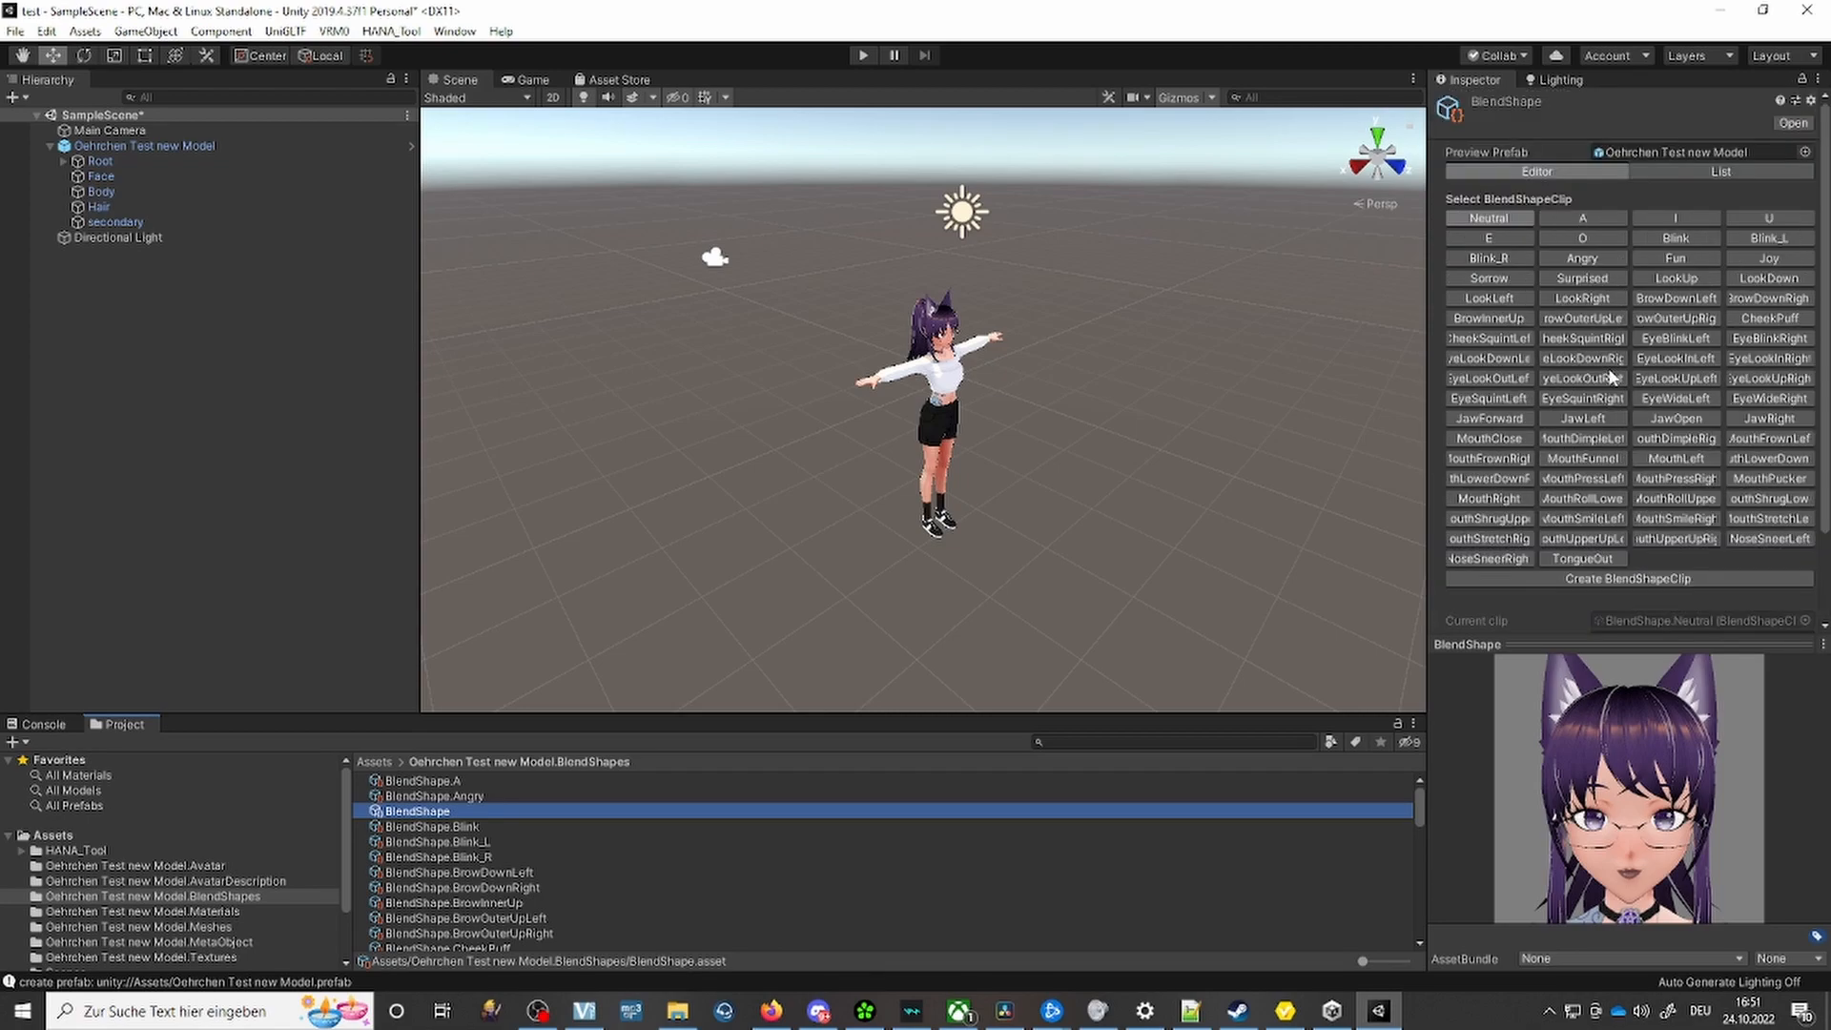
{"action": "left_click", "coordinate": [1591, 260]}
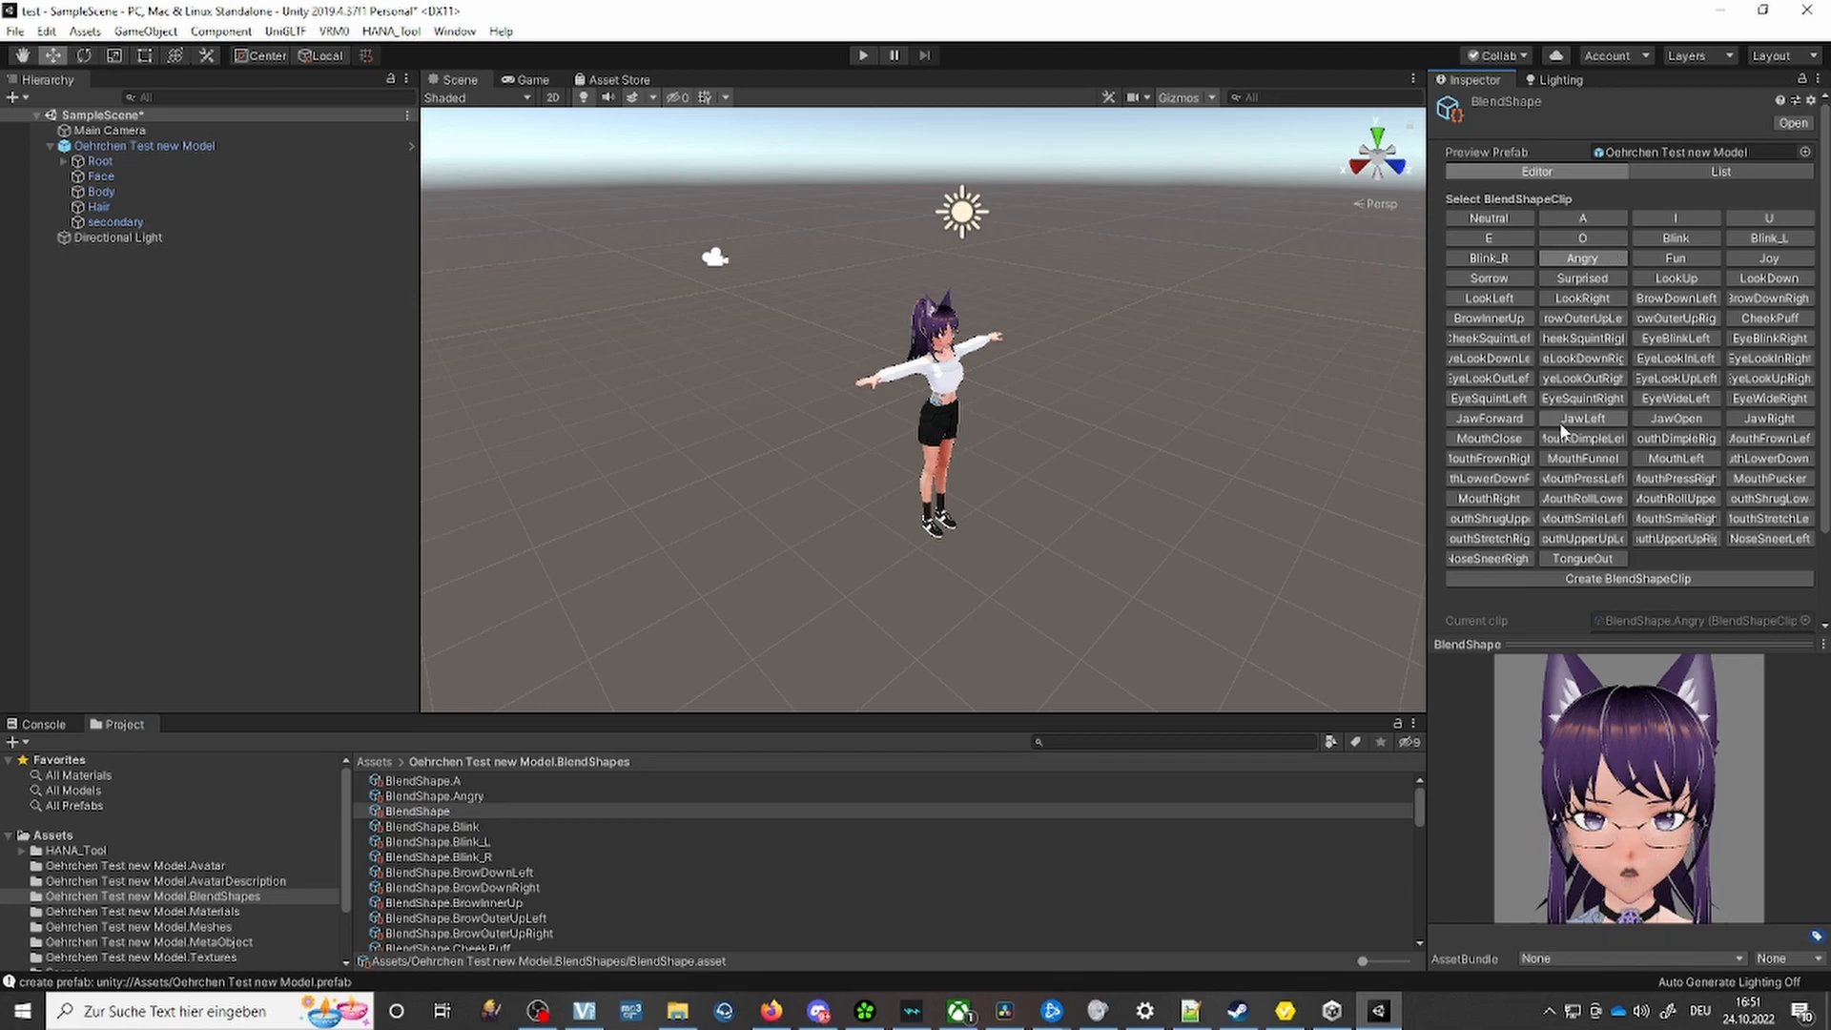
{"action": "left_click", "coordinate": [1768, 239]}
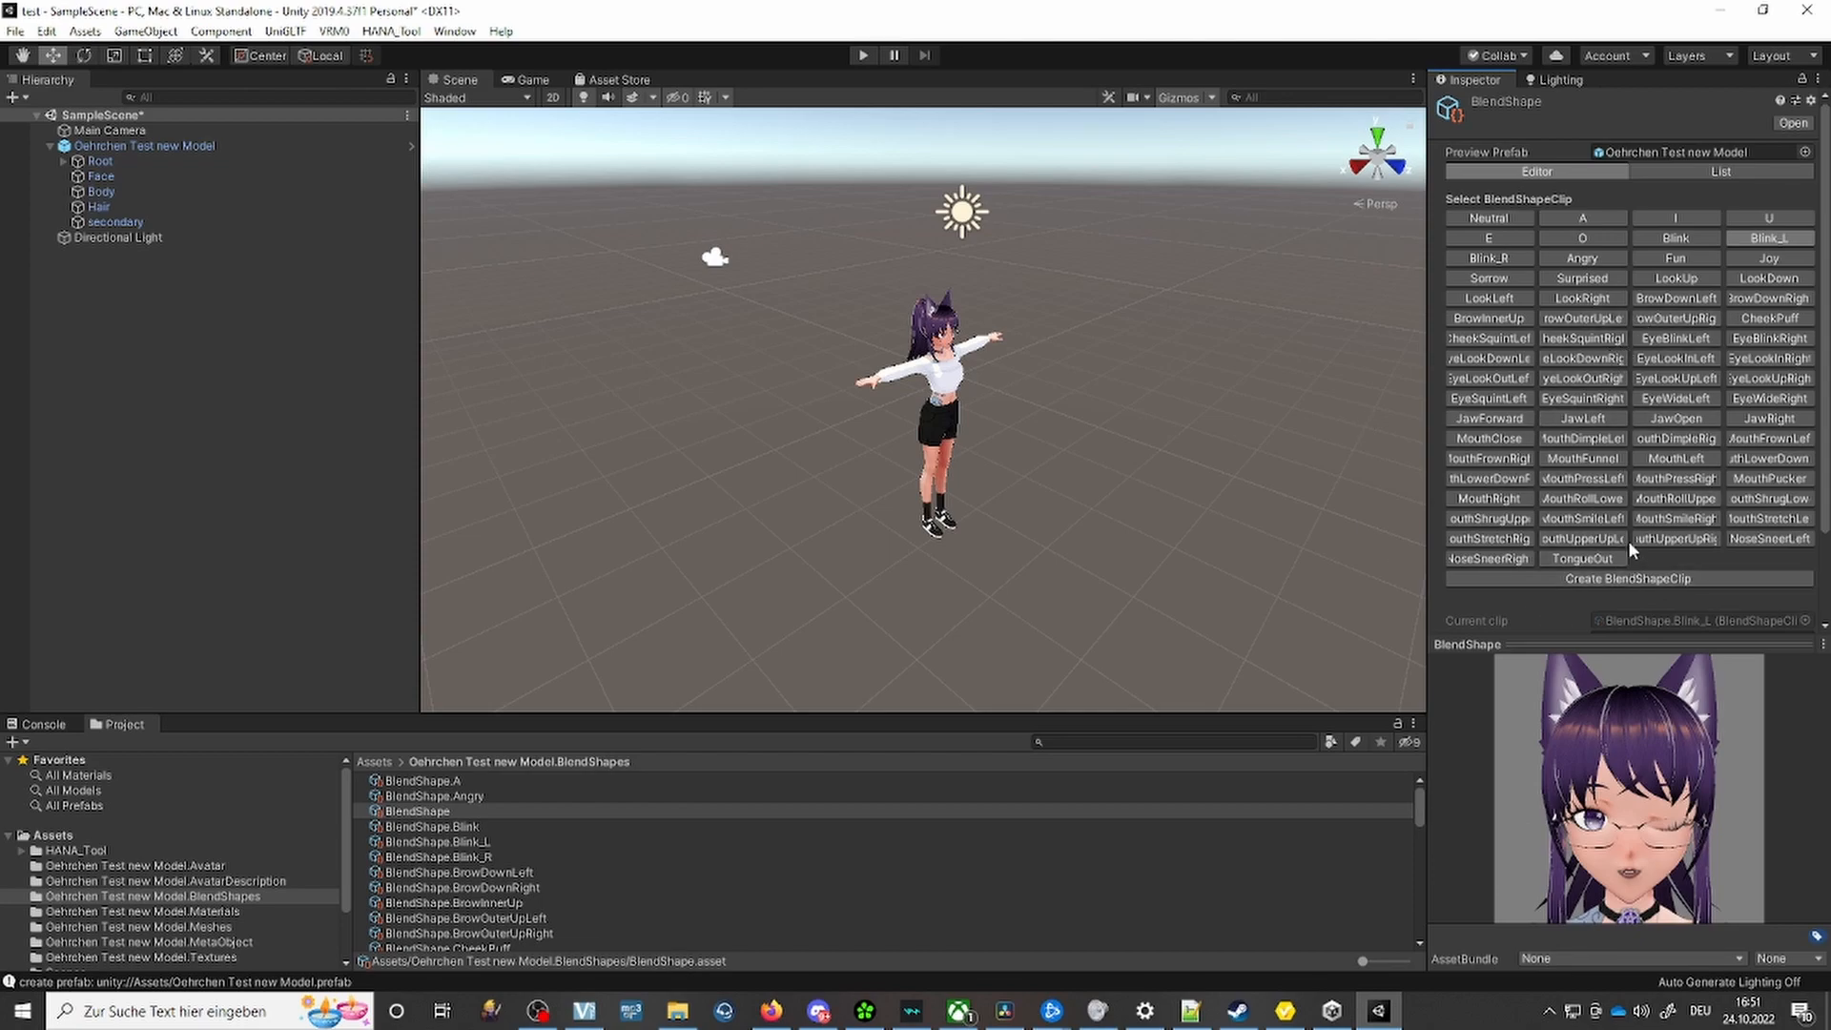
{"action": "scroll", "coordinate": [1722, 515], "scroll_direction": "down", "scroll_amount": 3}
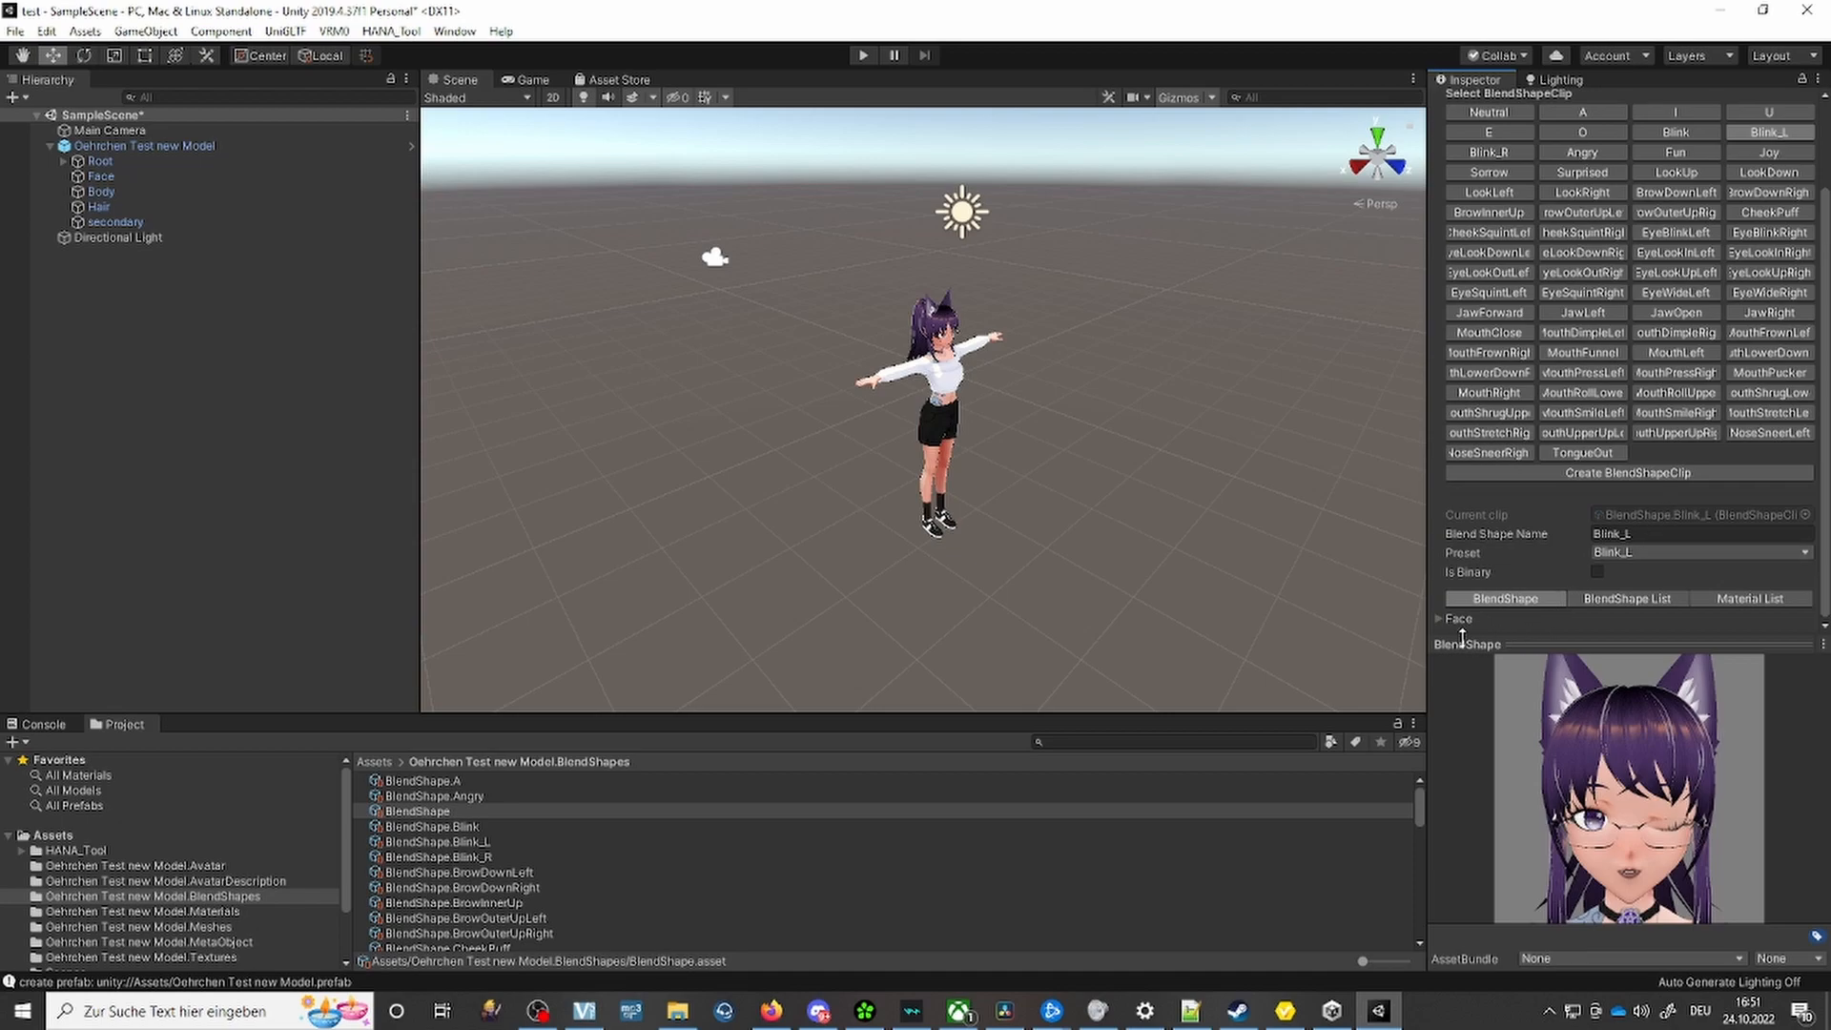
{"action": "scroll", "coordinate": [1579, 449], "scroll_direction": "up", "scroll_amount": 3}
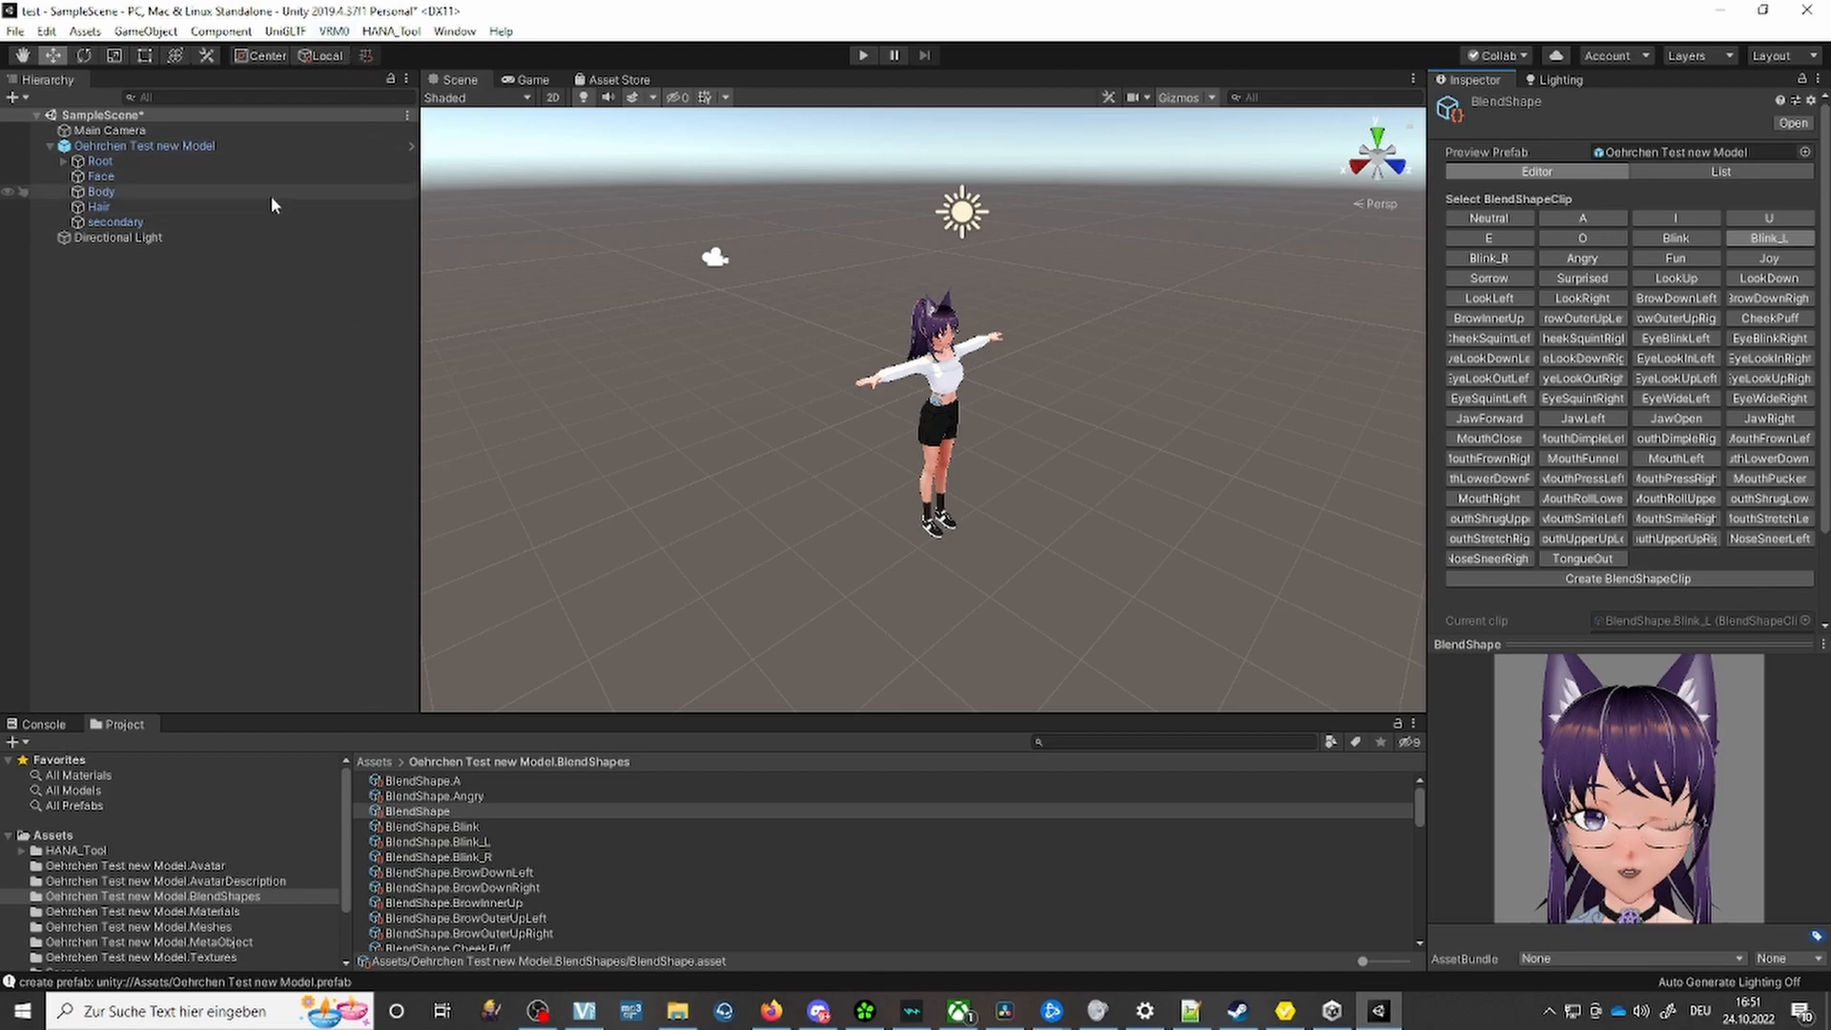
Export the Oehrchen Test new Model avatar to VRM 0.x with version 1.0, saving it as Oehrchen Test new Model.vrm in the test folder.
{"action": "left_click", "coordinate": [173, 151]}
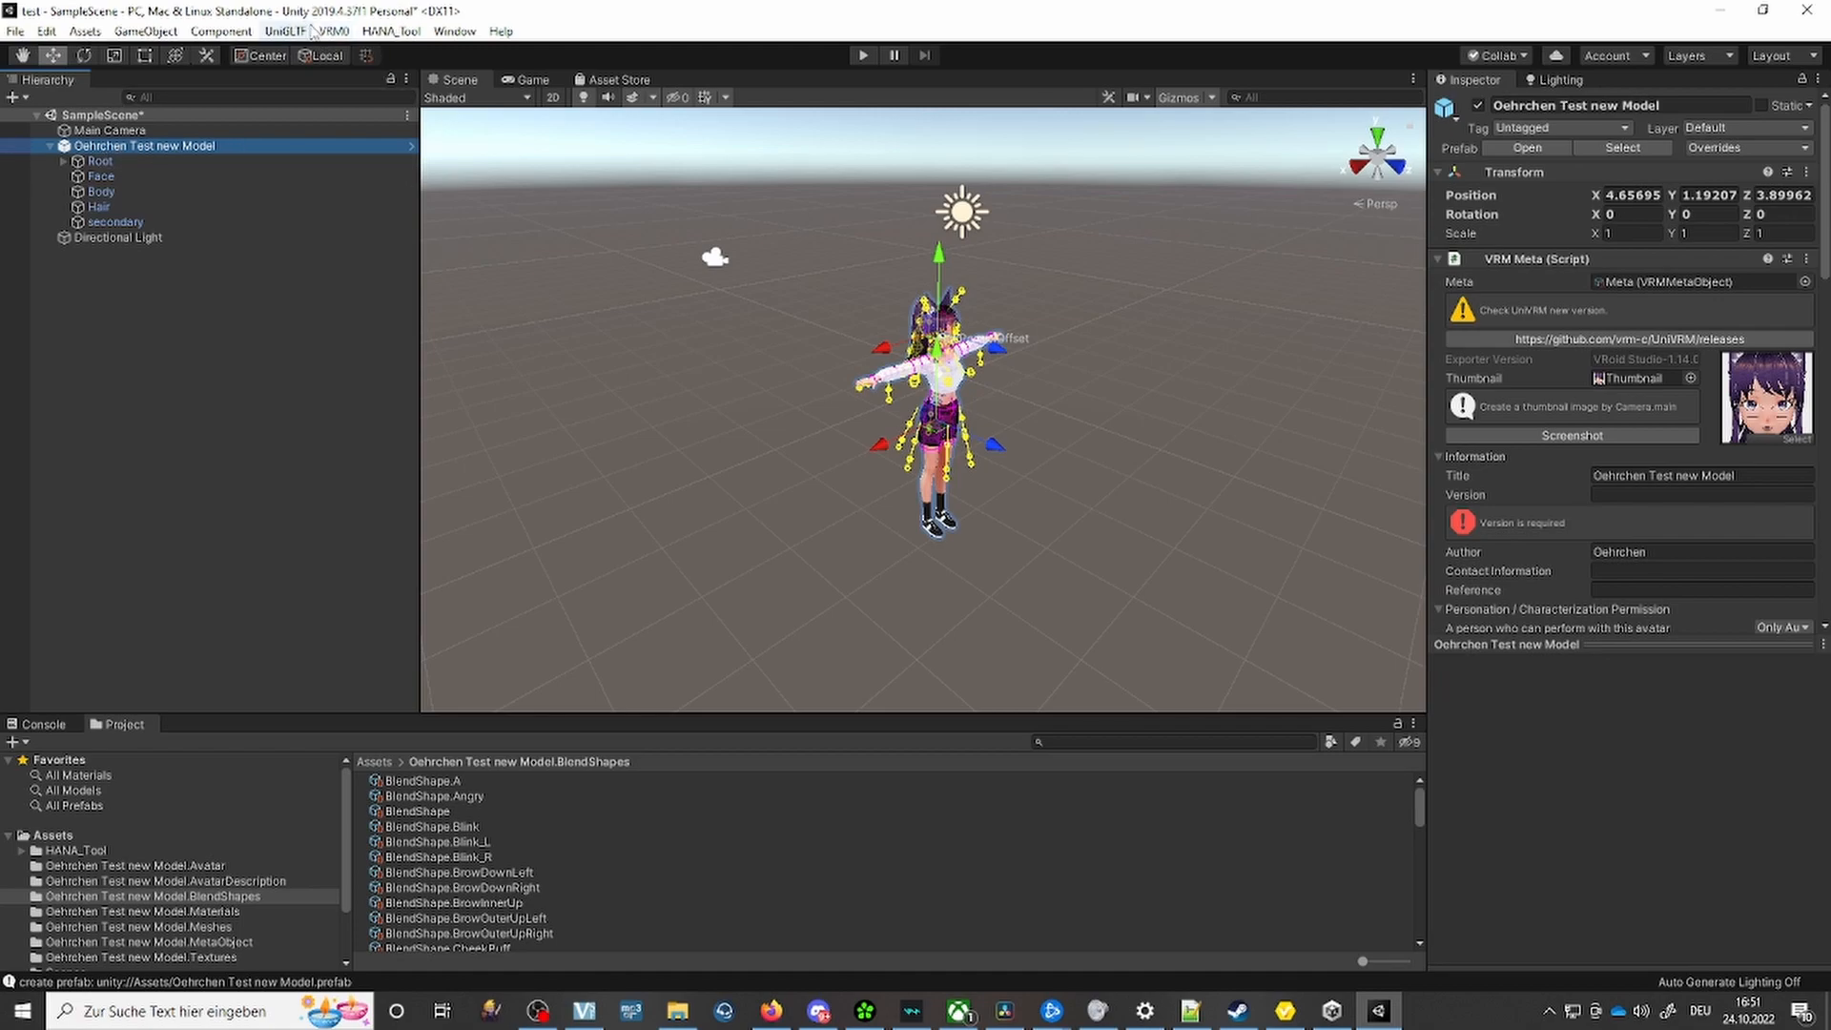
{"action": "left_click", "coordinate": [345, 35]}
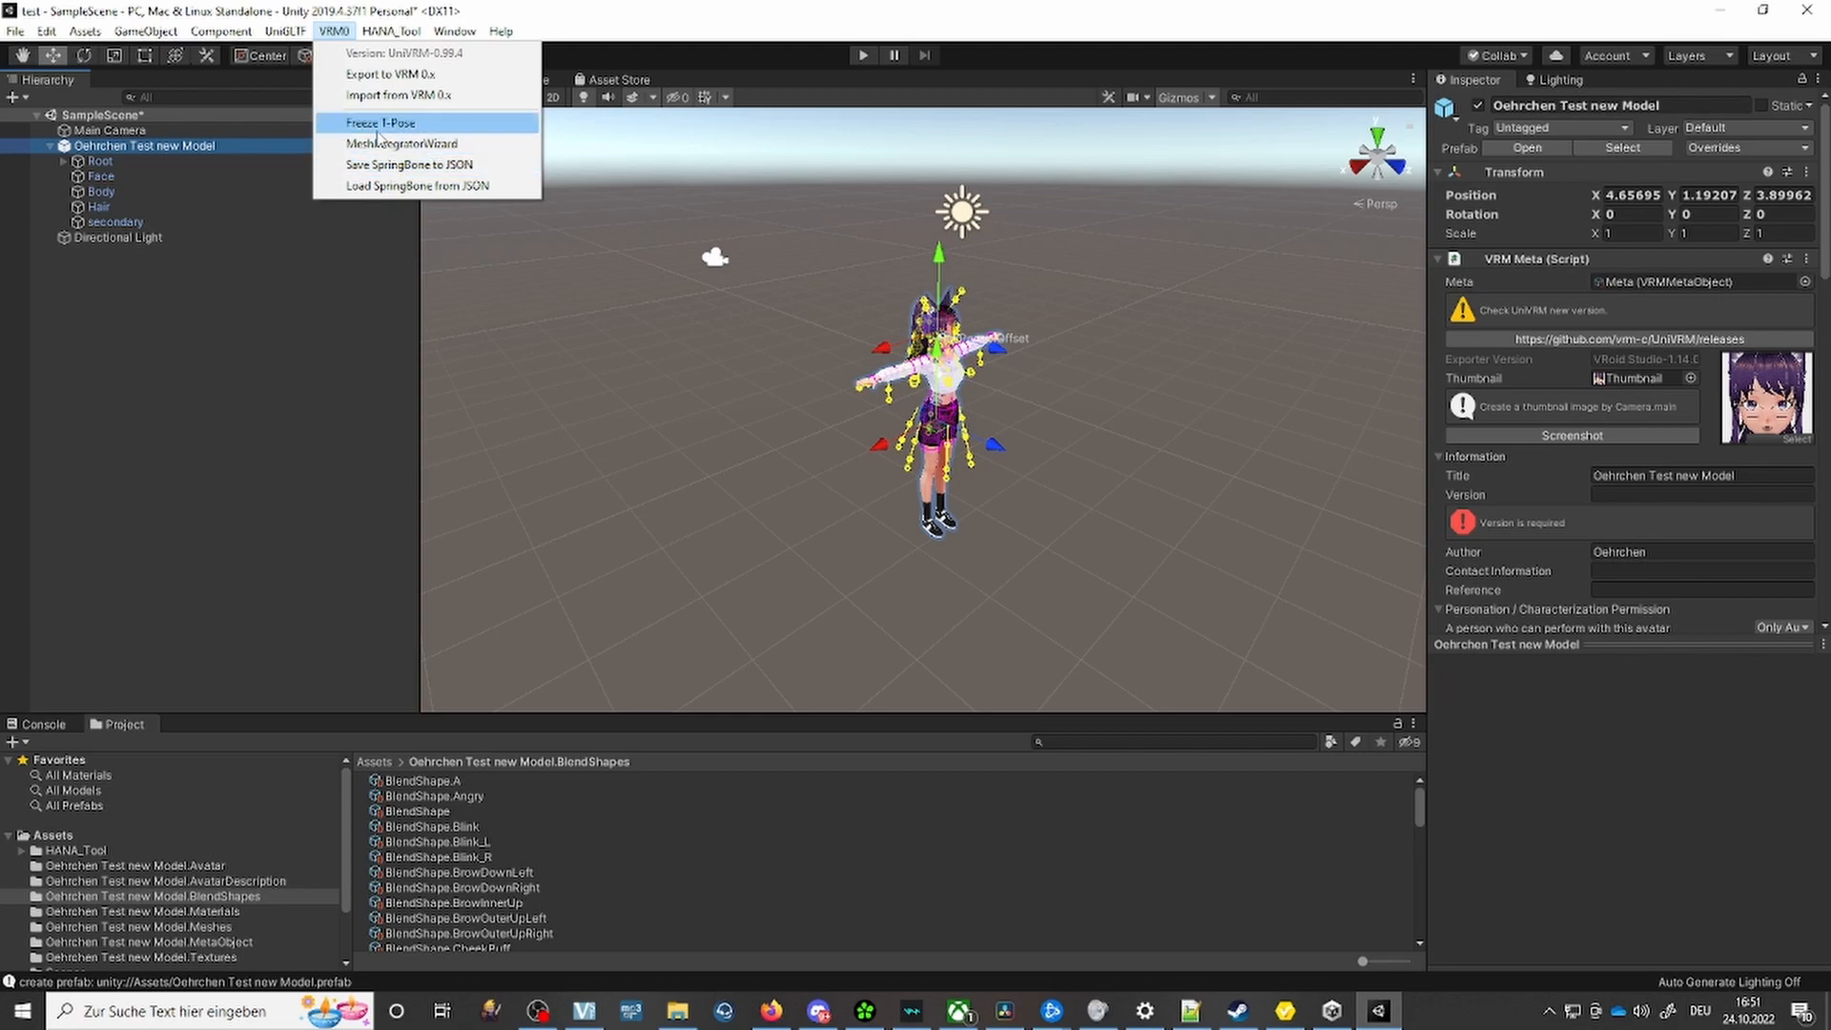
{"action": "left_click", "coordinate": [379, 76]}
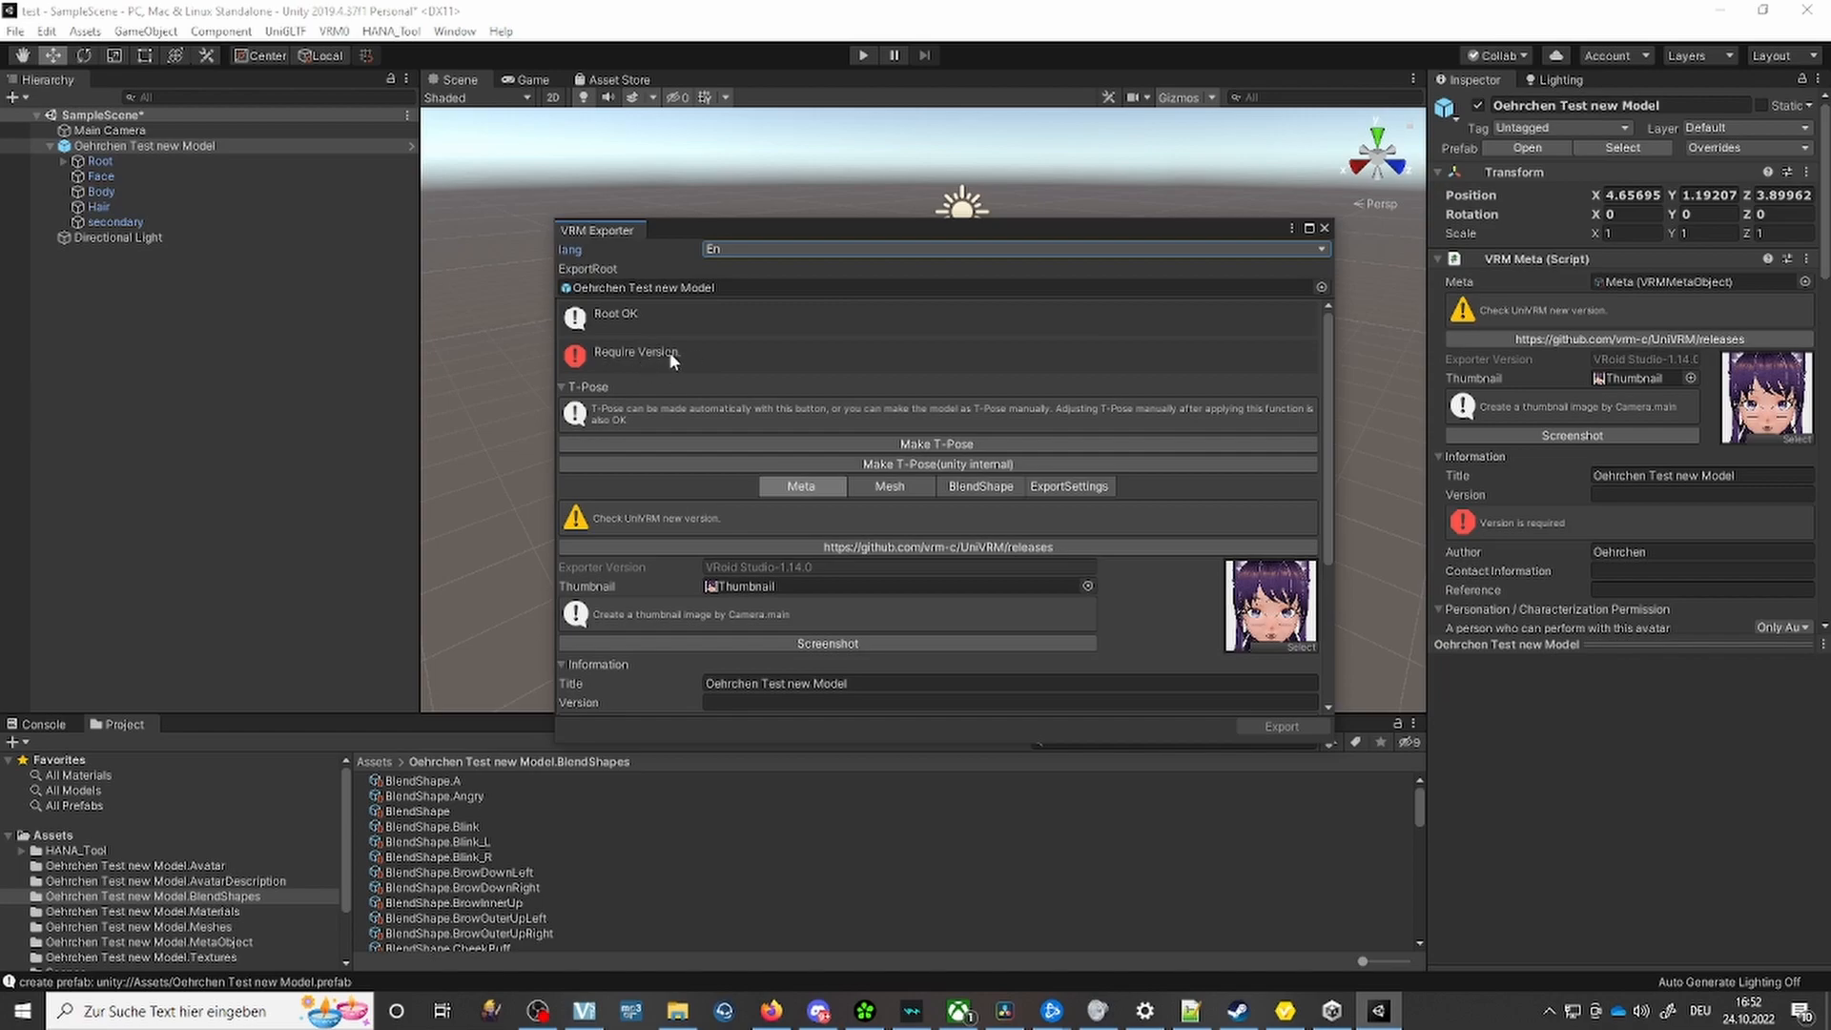
{"action": "scroll", "coordinate": [672, 645], "scroll_direction": "down", "scroll_amount": 1}
{"action": "left_click", "coordinate": [735, 645]}
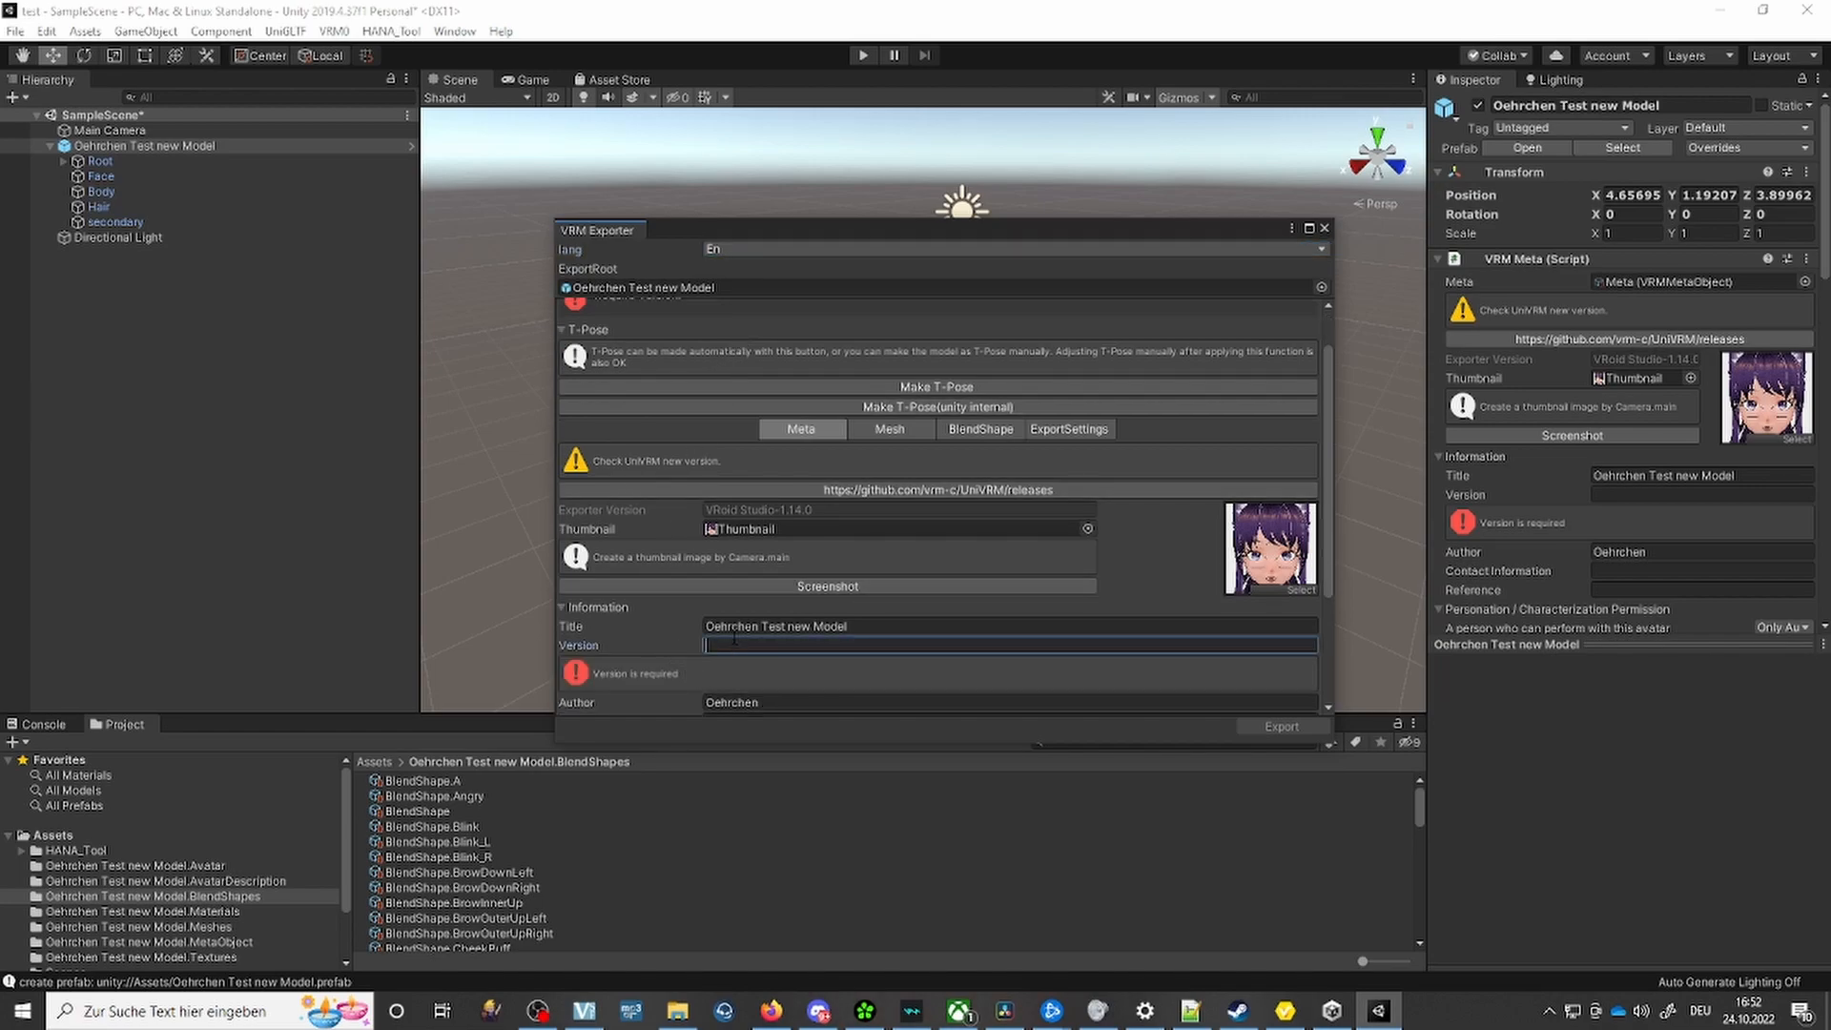
{"action": "type", "text": "1"}
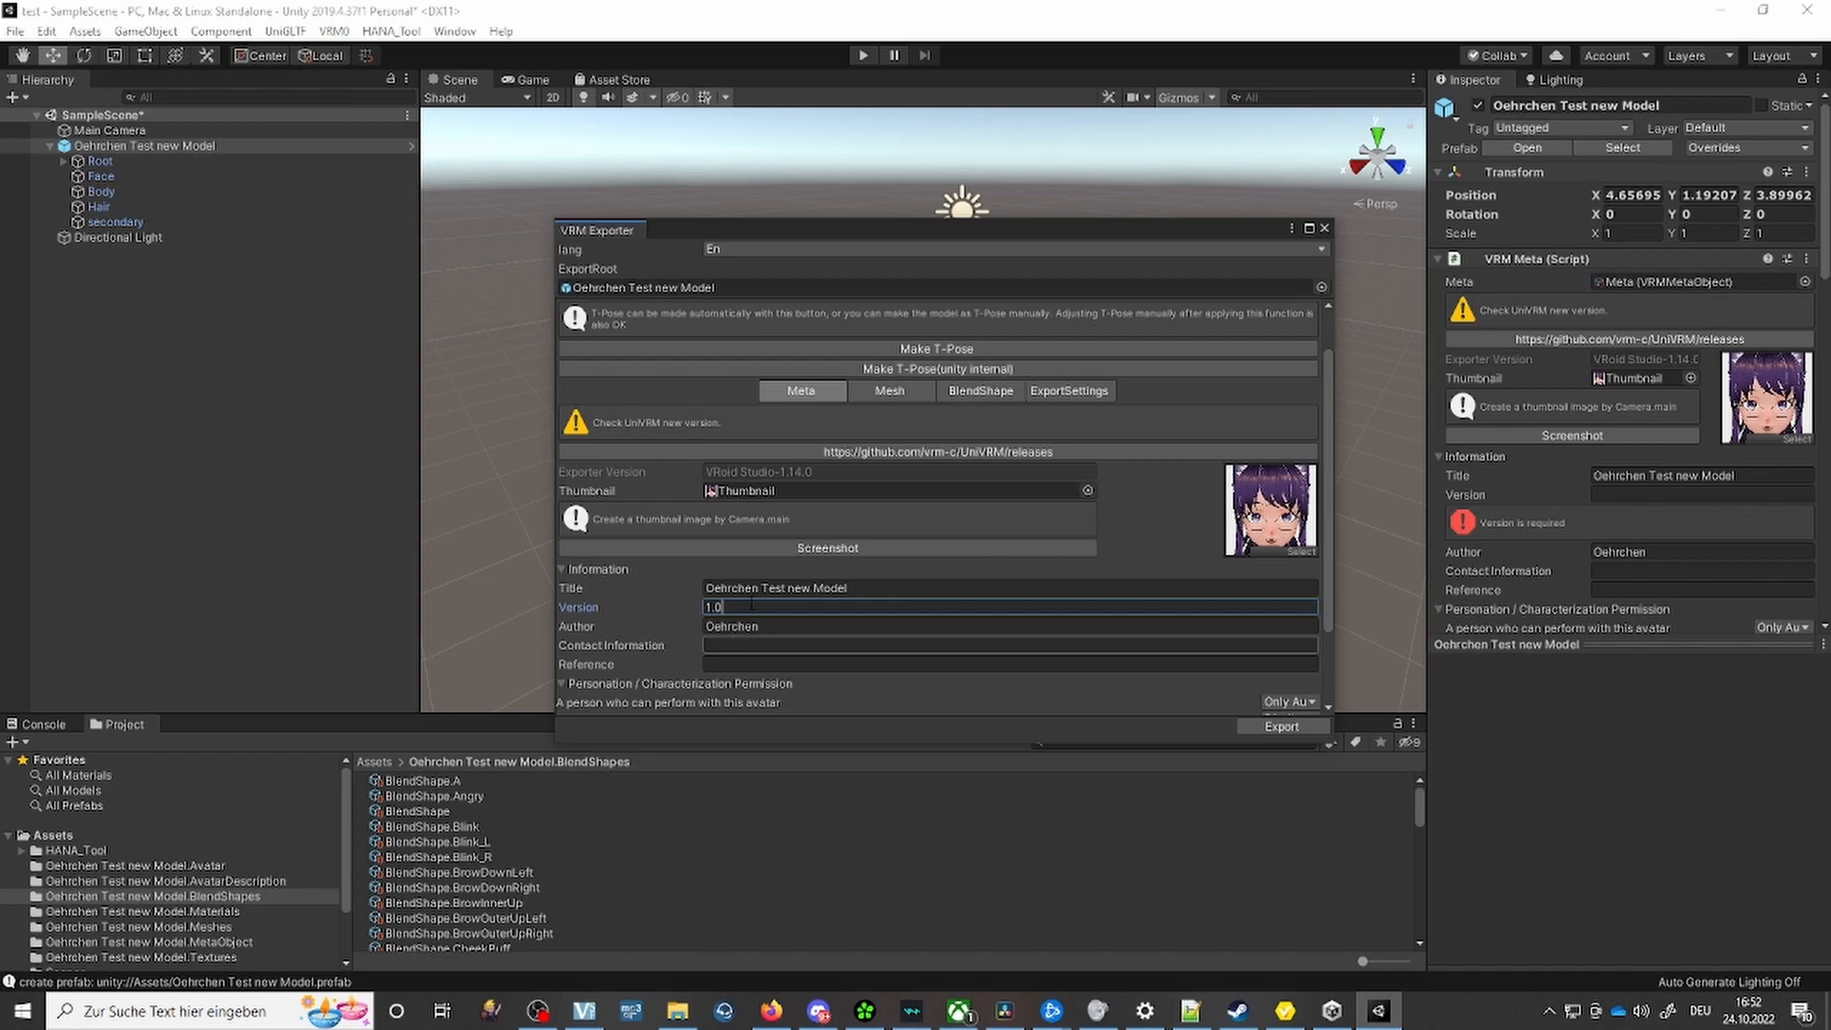
{"action": "left_click", "coordinate": [1288, 727]}
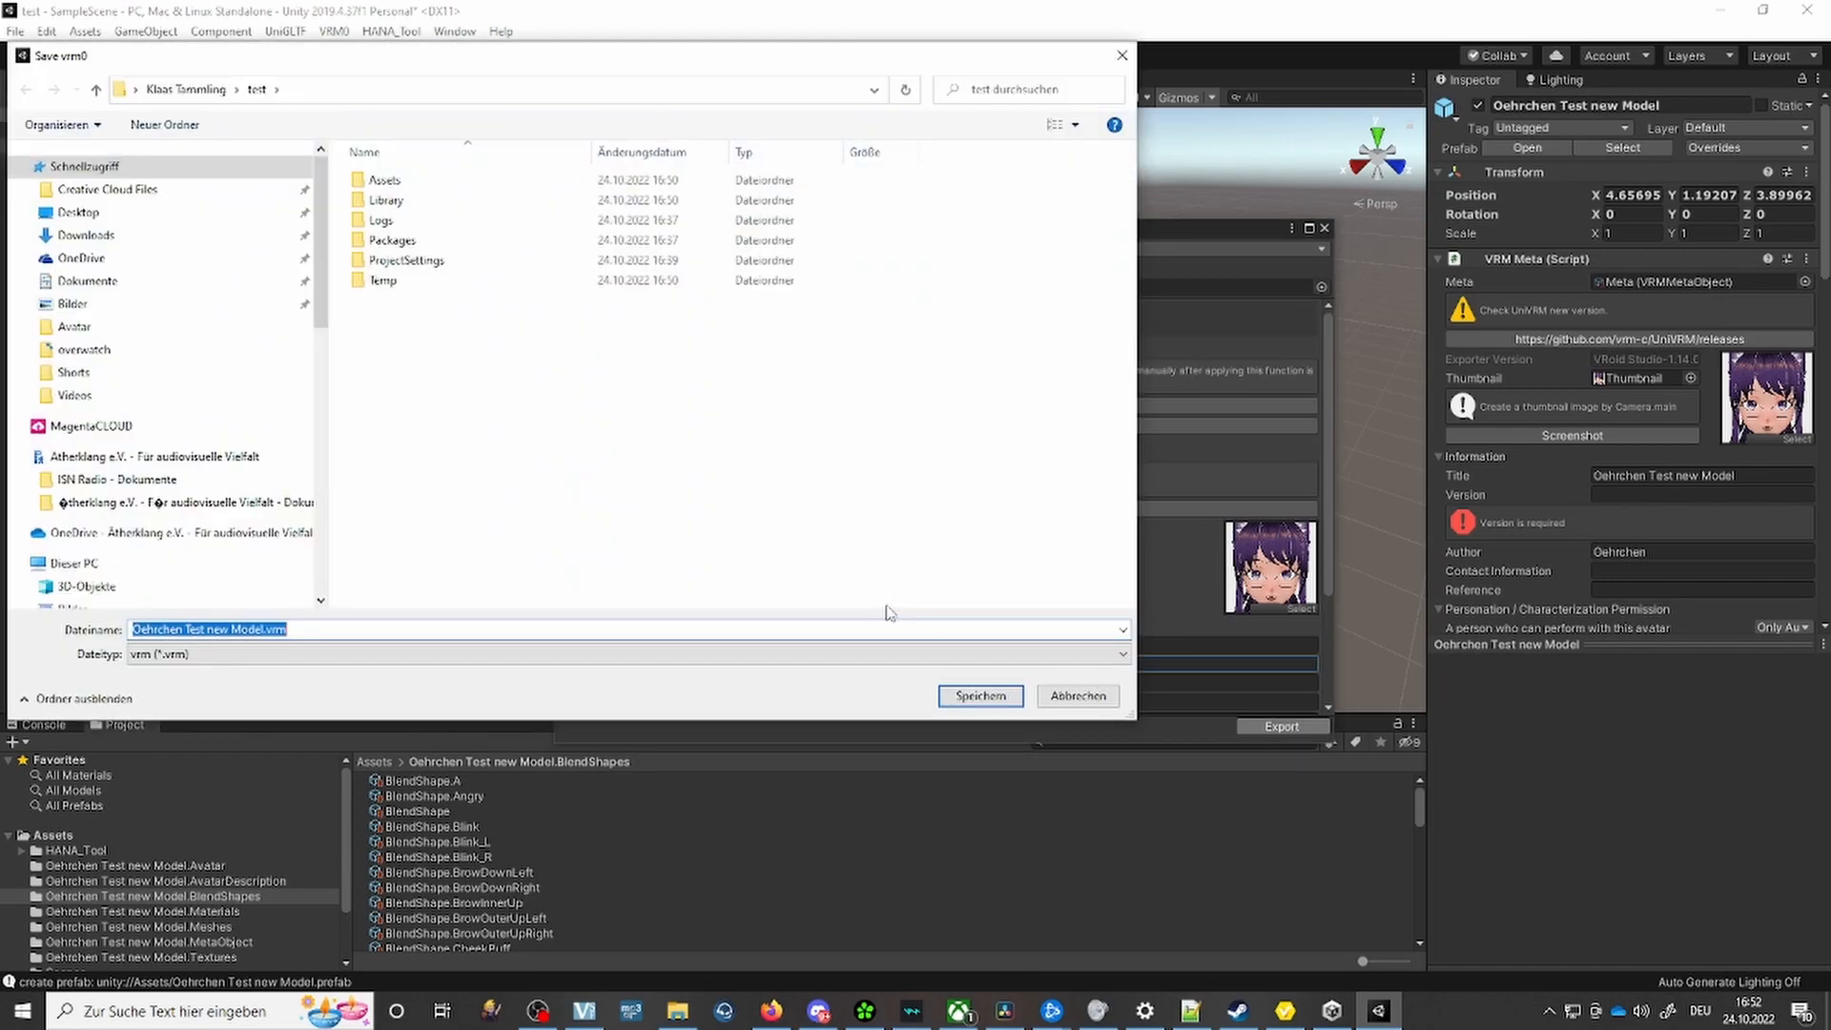
{"action": "left_click", "coordinate": [980, 697]}
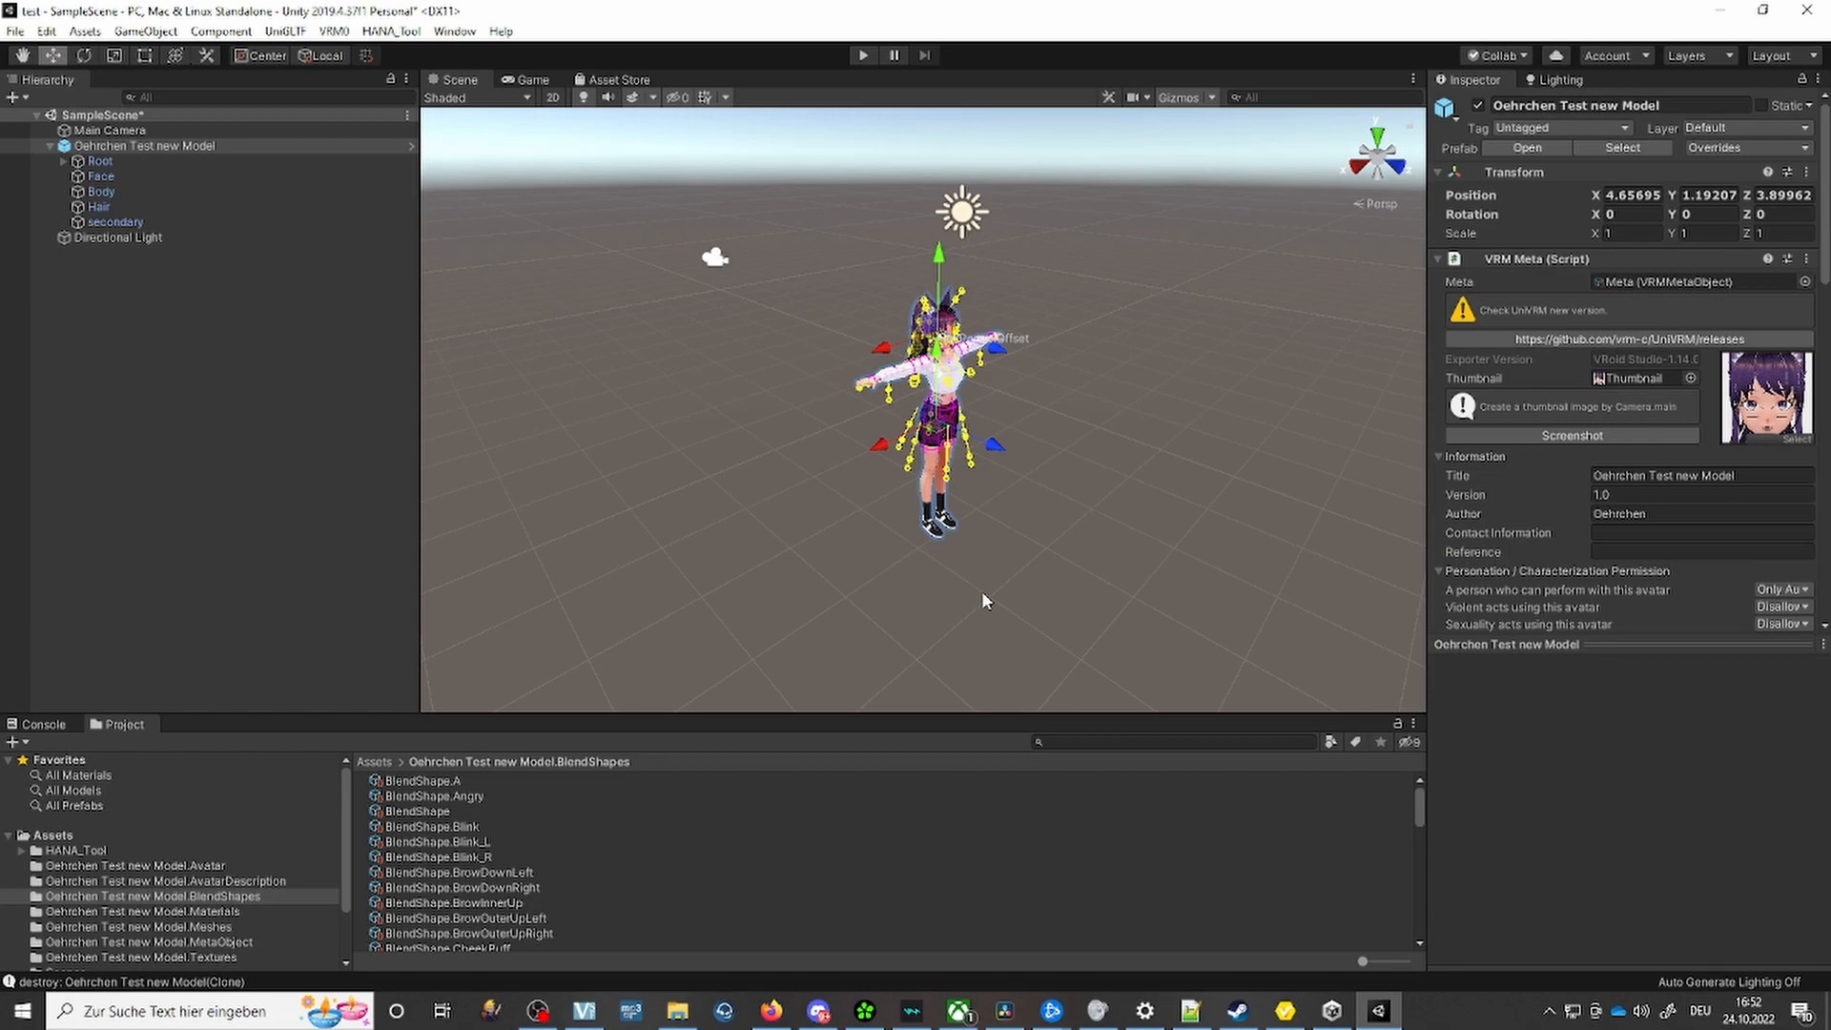
Switch to VSeeFace and review the iPhone/ARKit tracking receiver options for iFacialMocap in the general settings, then close them.
{"action": "left_click", "coordinate": [583, 1010]}
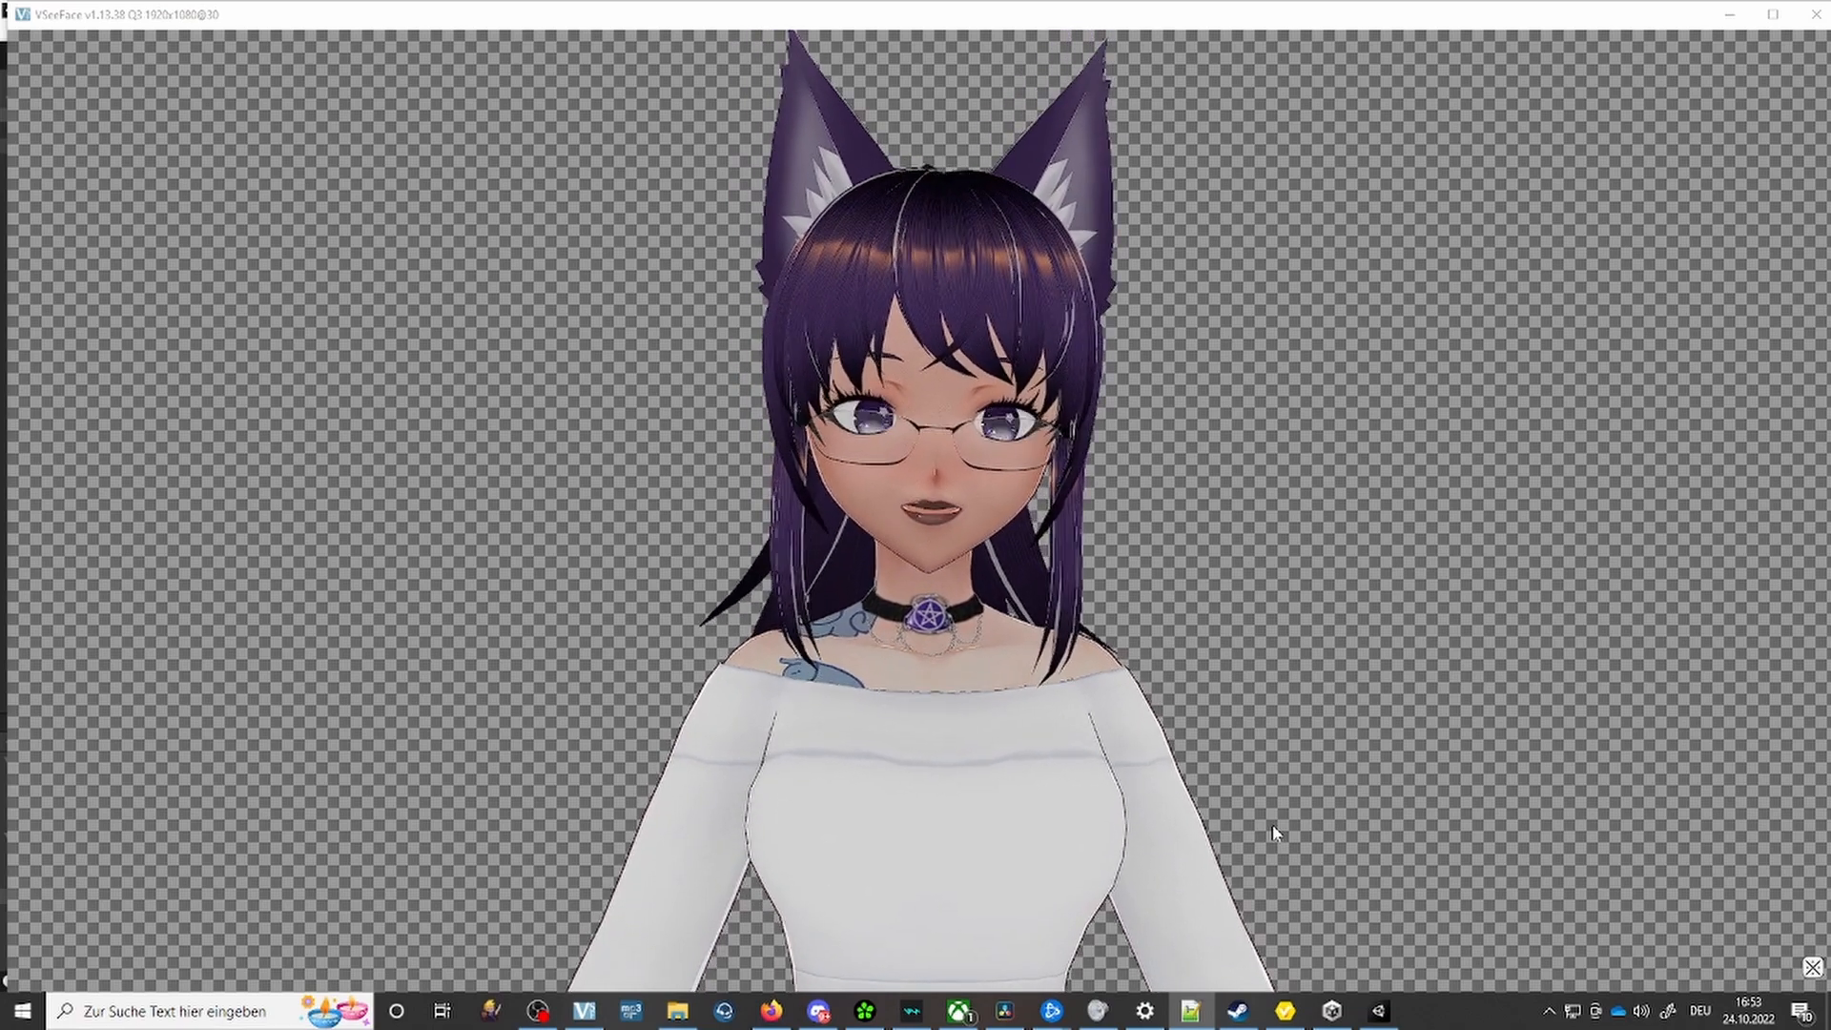
{"action": "left_click", "coordinate": [1372, 633]}
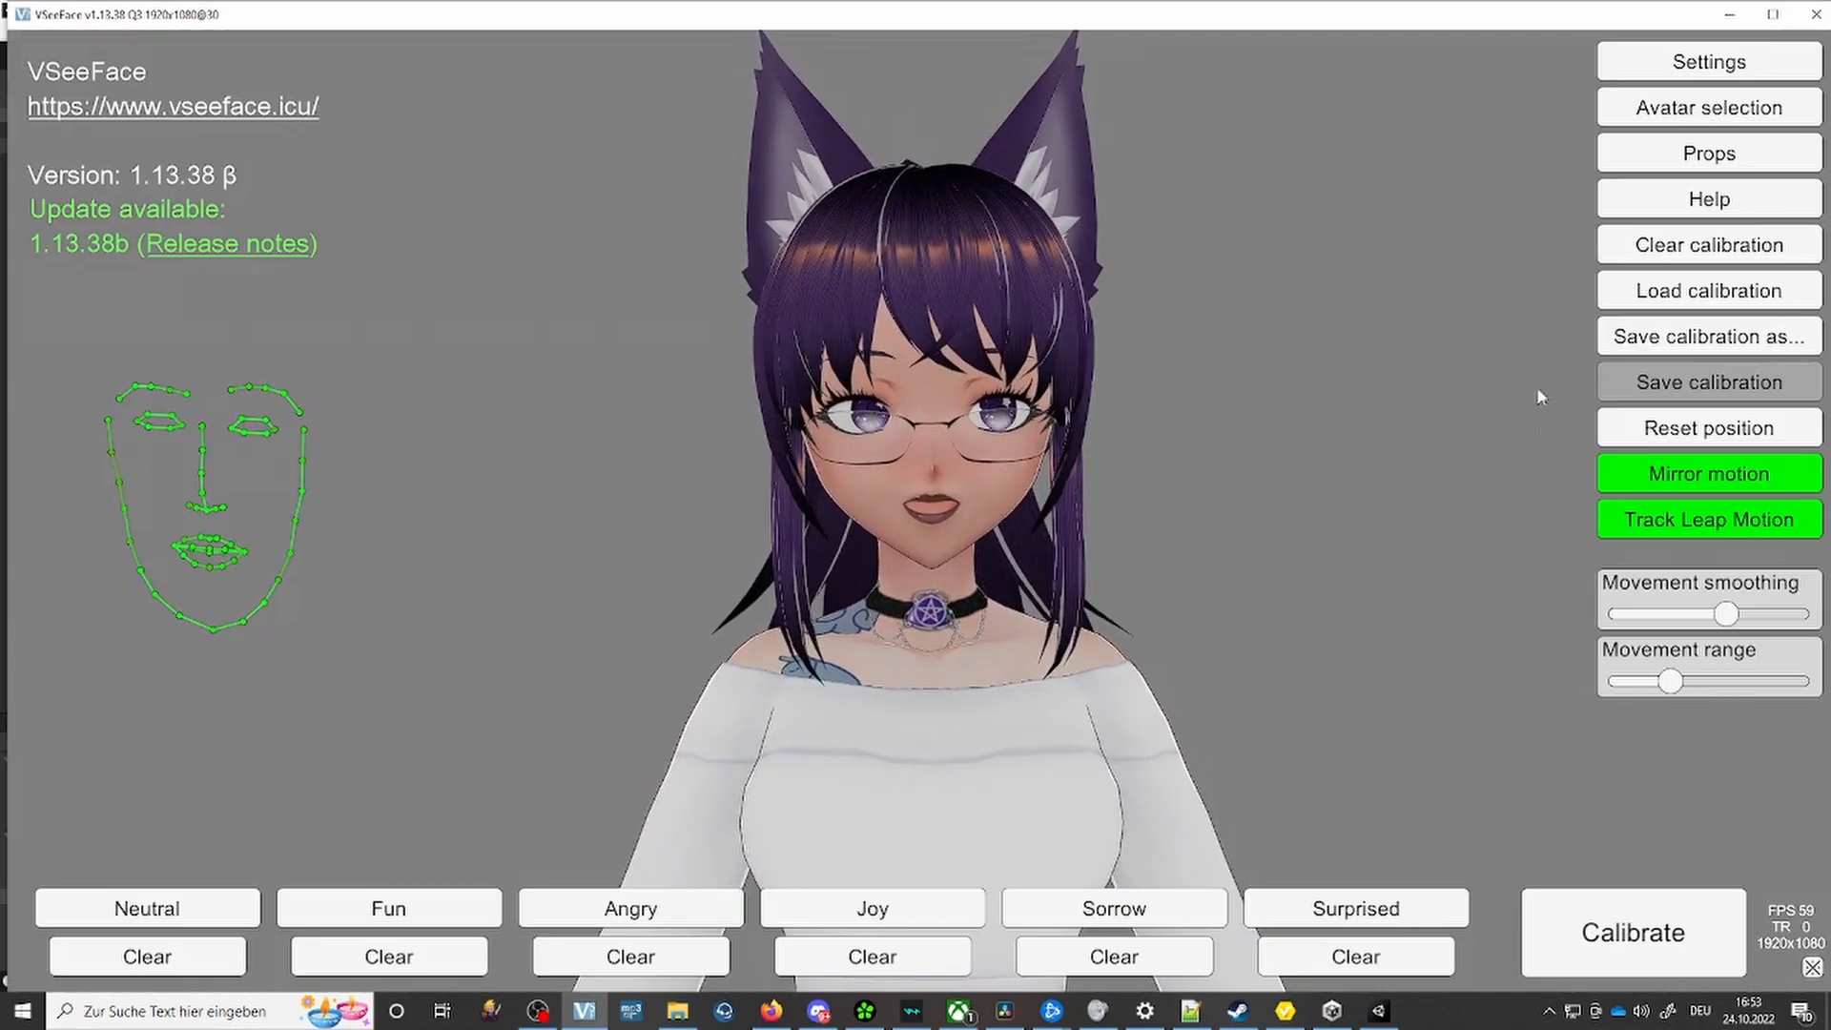
{"action": "left_click", "coordinate": [1633, 65]}
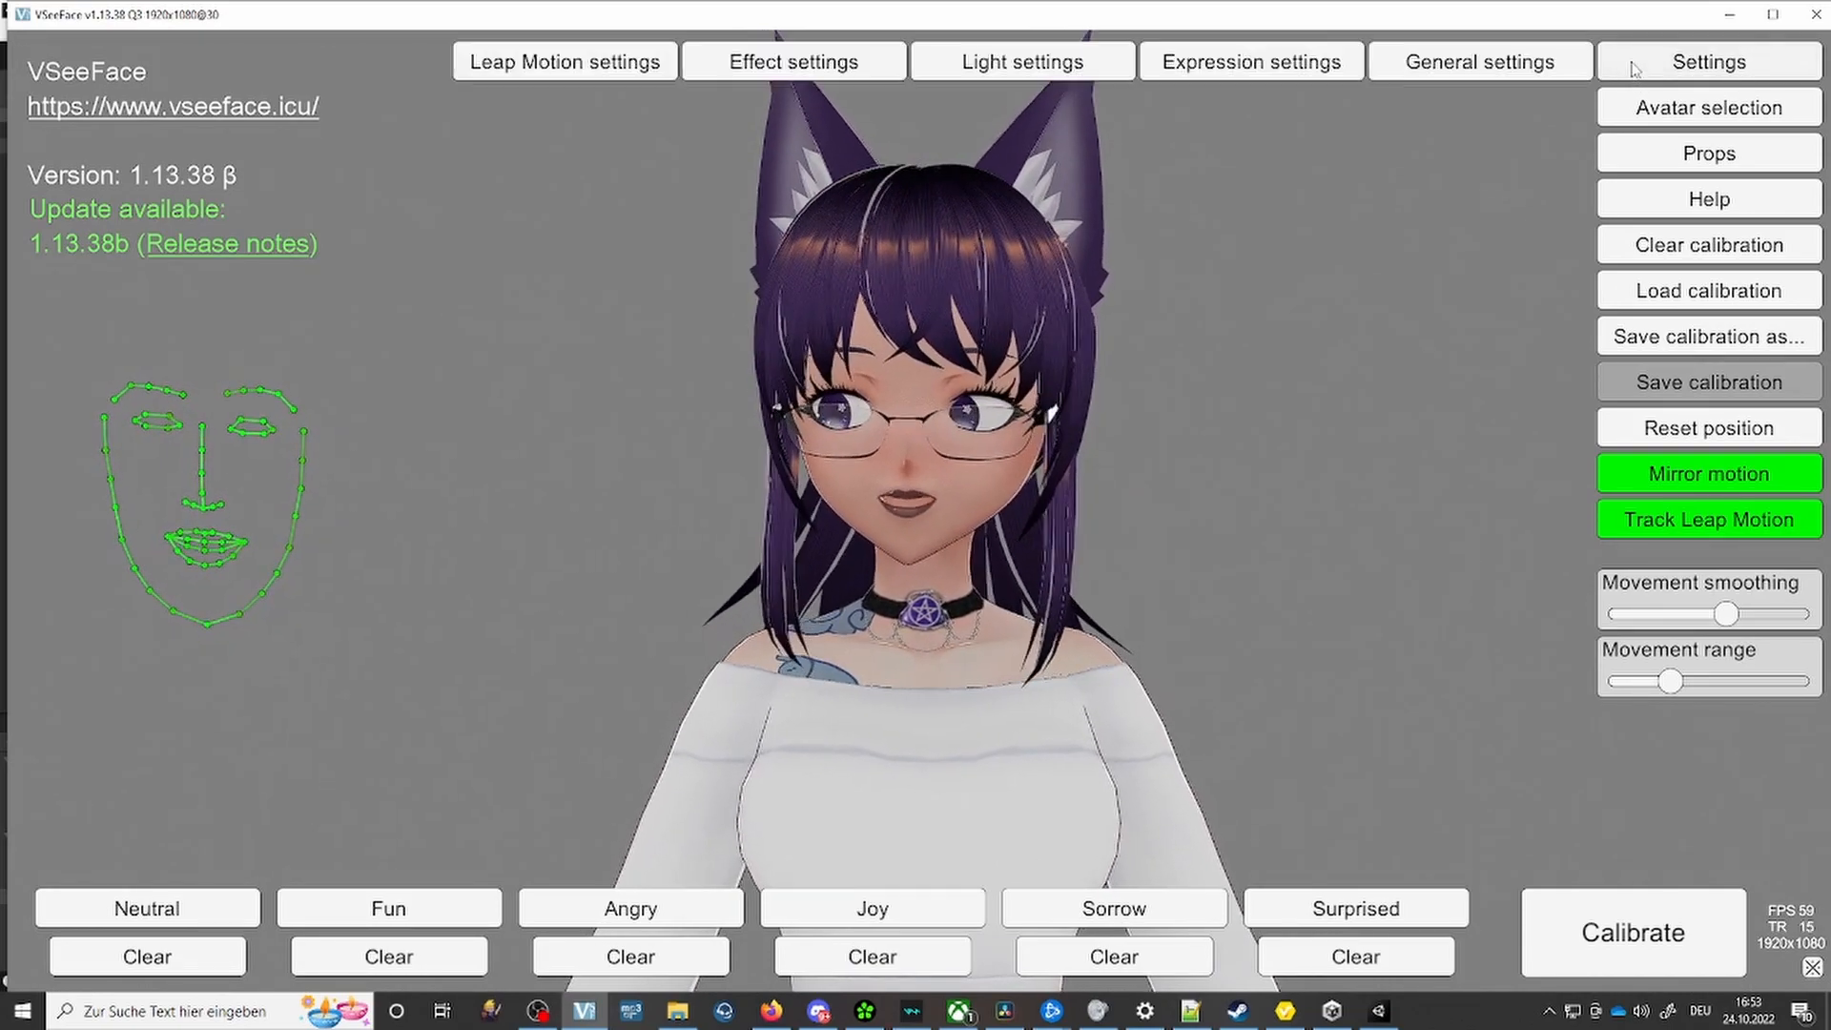
{"action": "left_click", "coordinate": [1474, 60]}
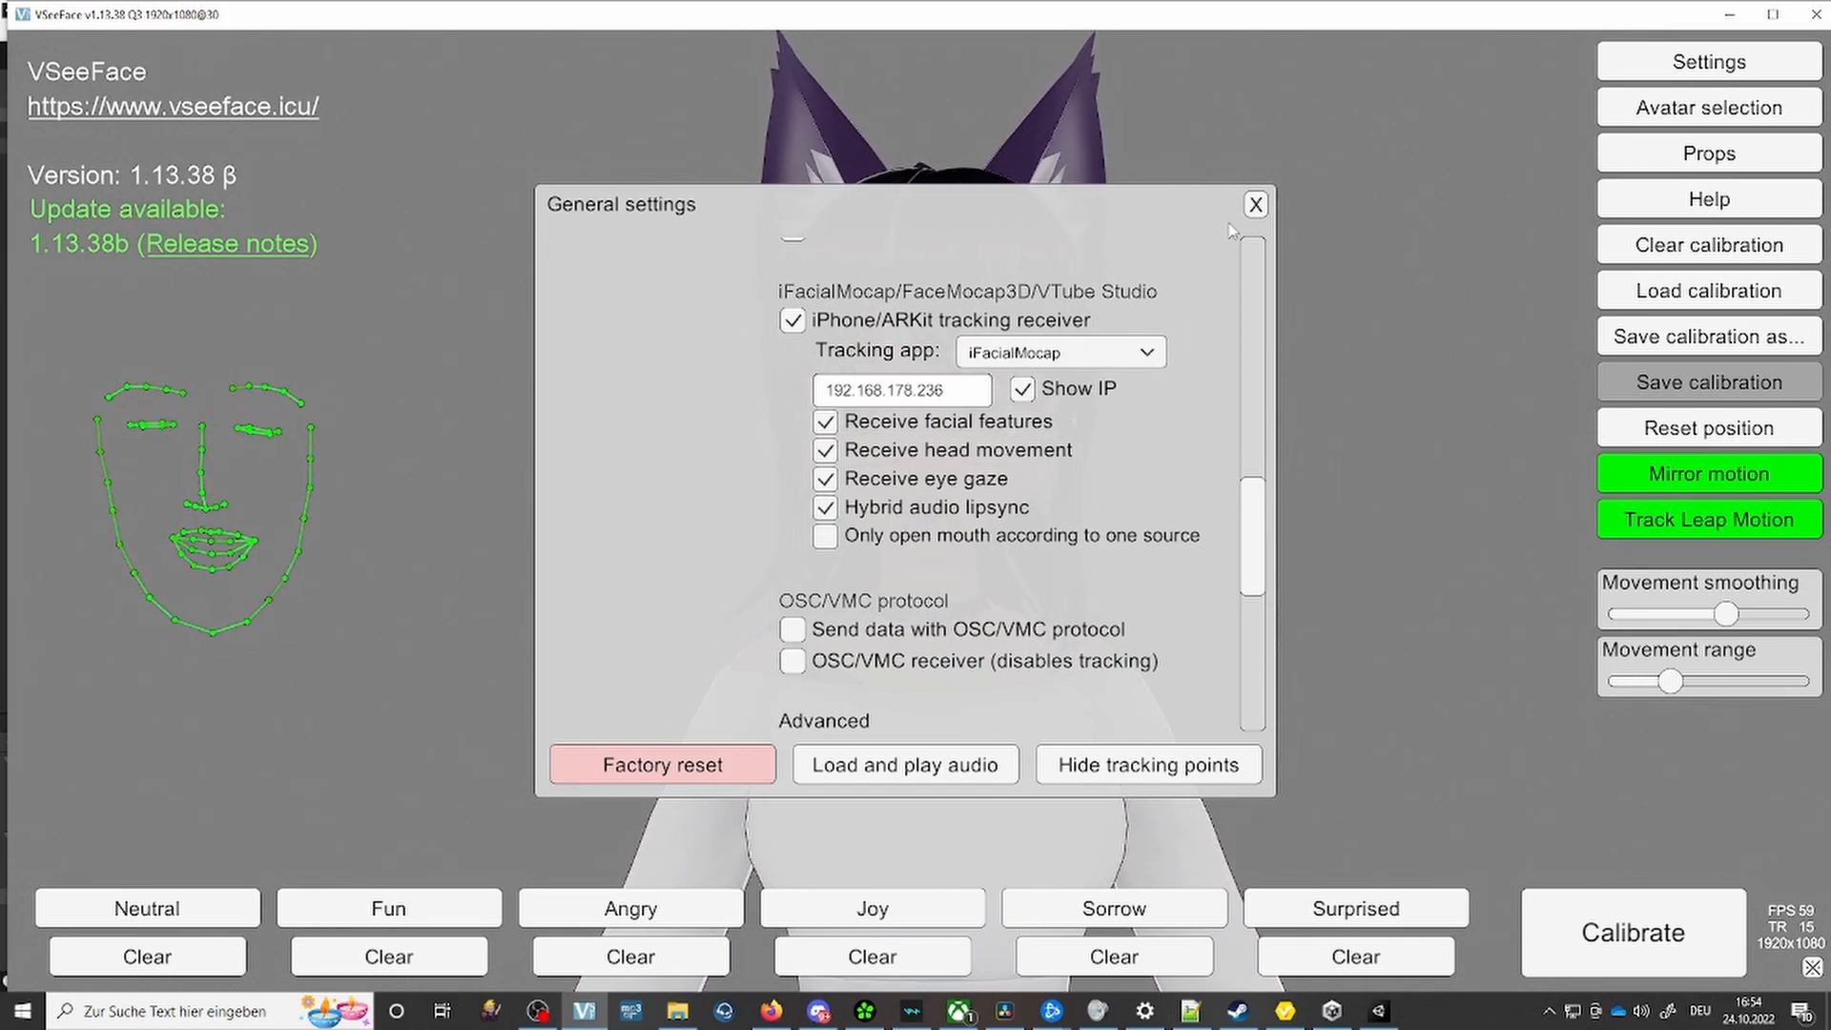
{"action": "left_click", "coordinate": [1255, 204]}
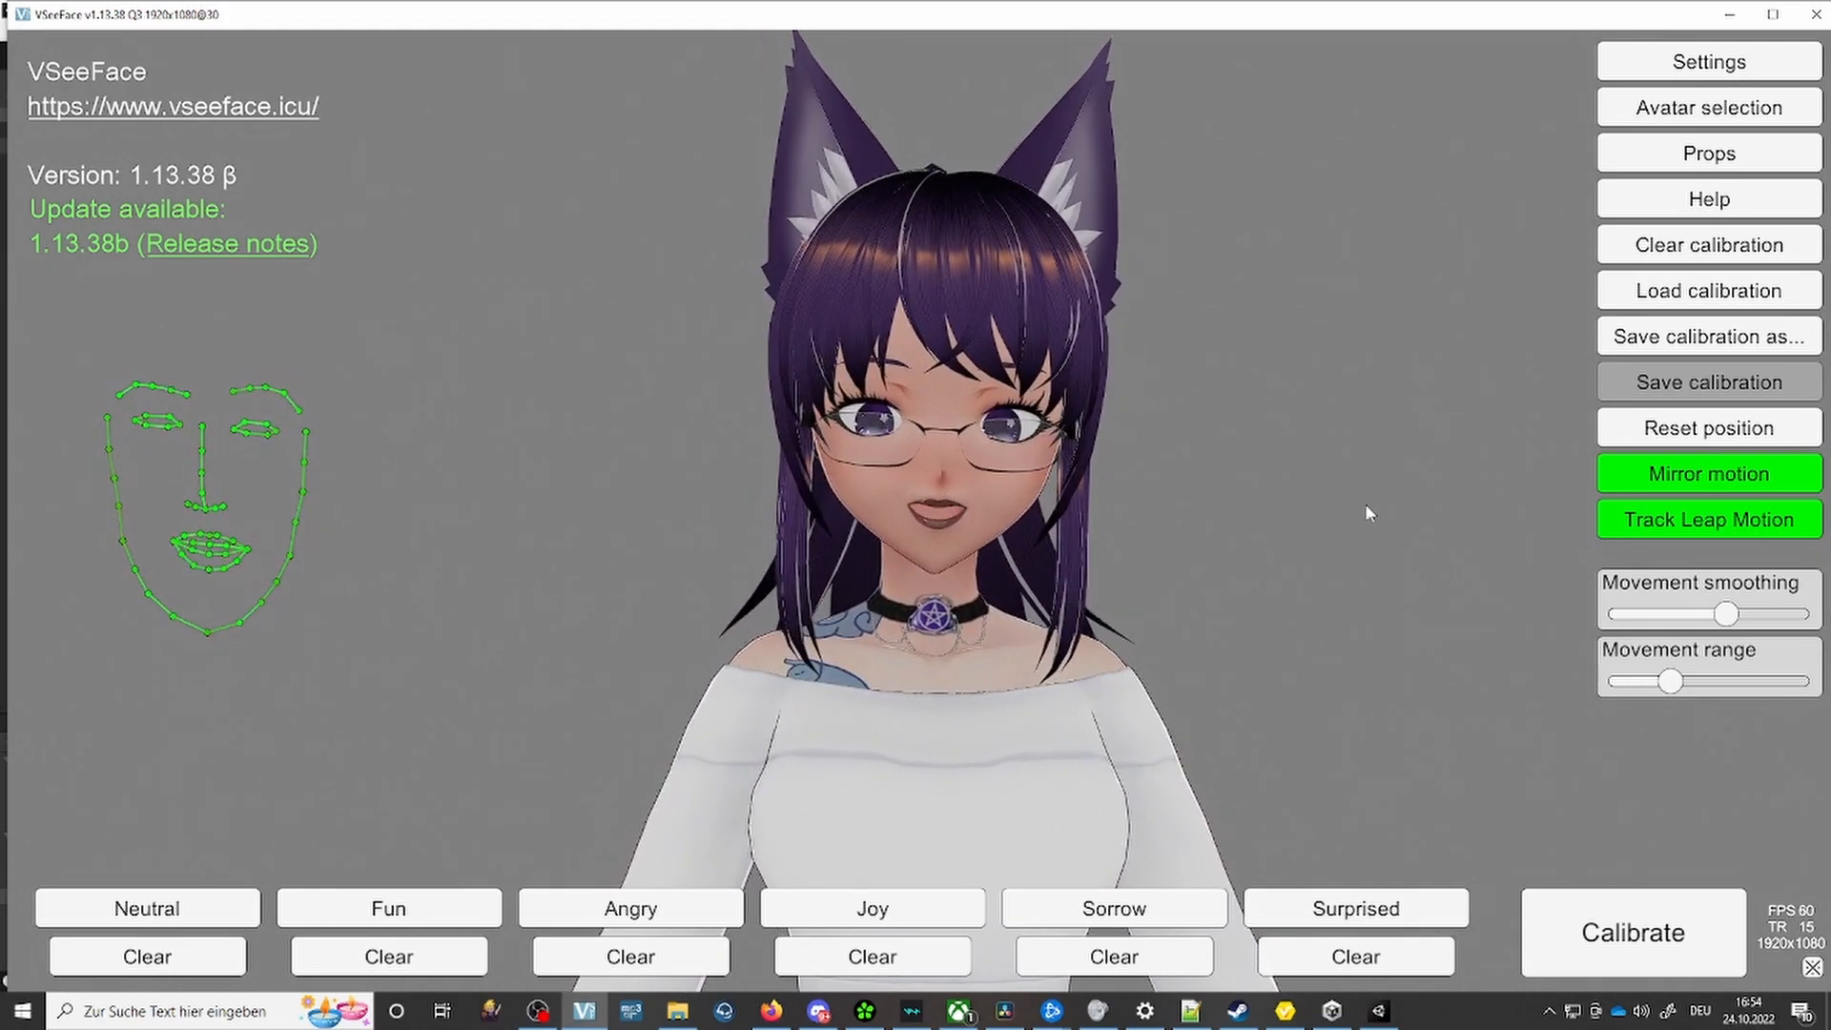